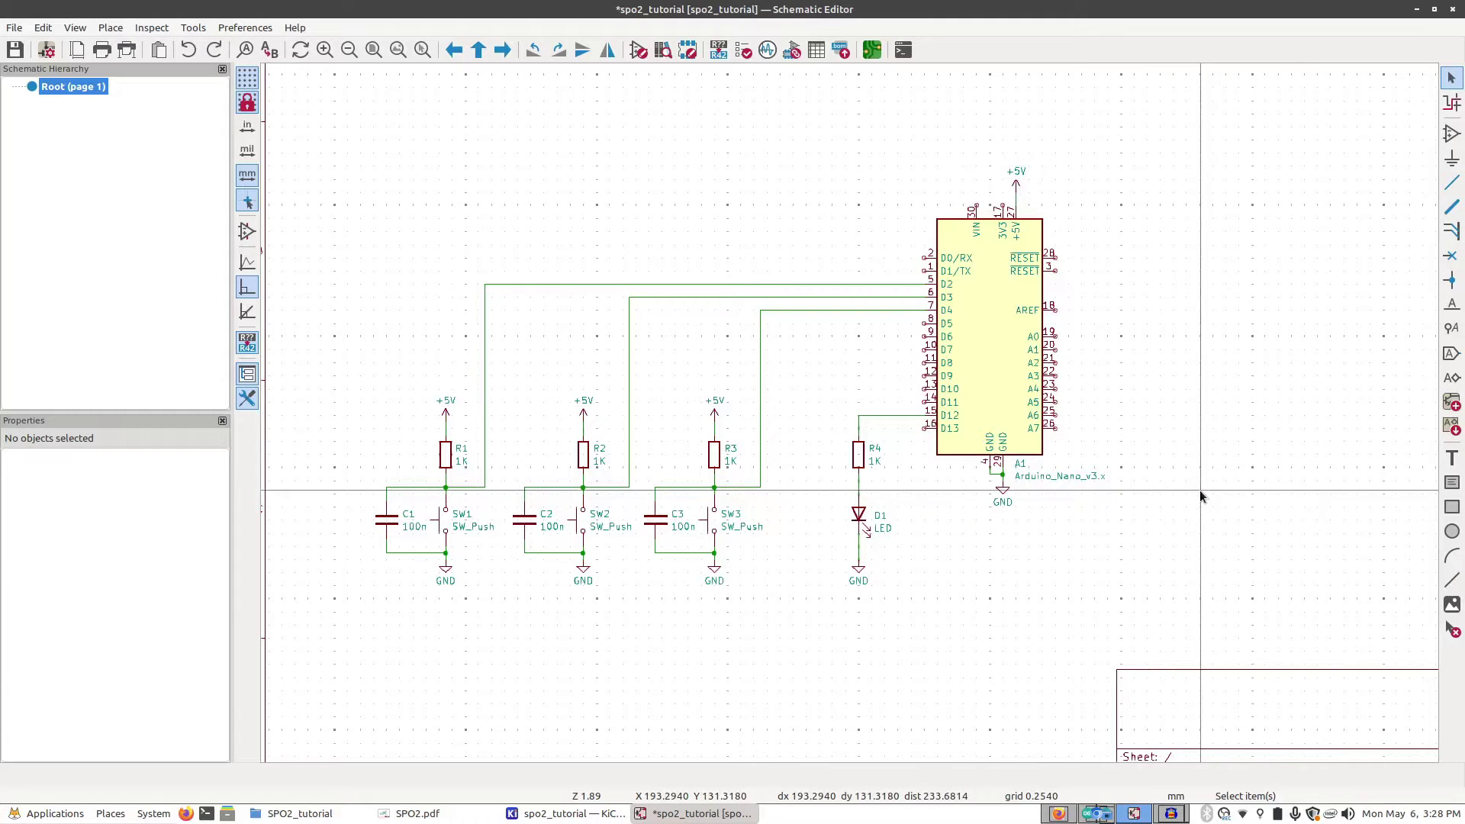
Step: Save the spo2_tutorial schematic with its wired switches, resistors, LED and Arduino Nano
click(13, 49)
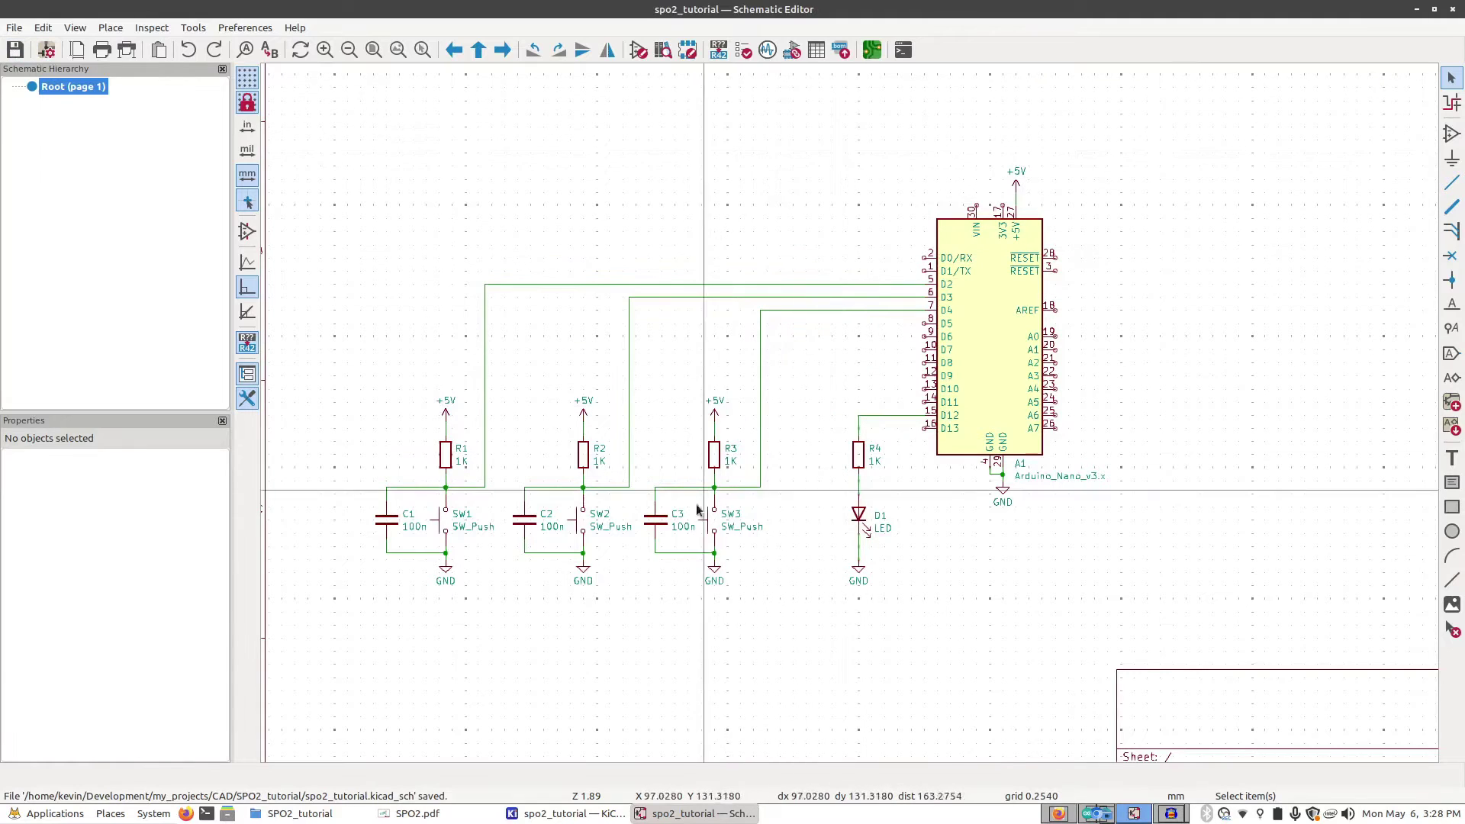
Step: Go to the KiCad project manager and launch the Symbol Editor
click(564, 814)
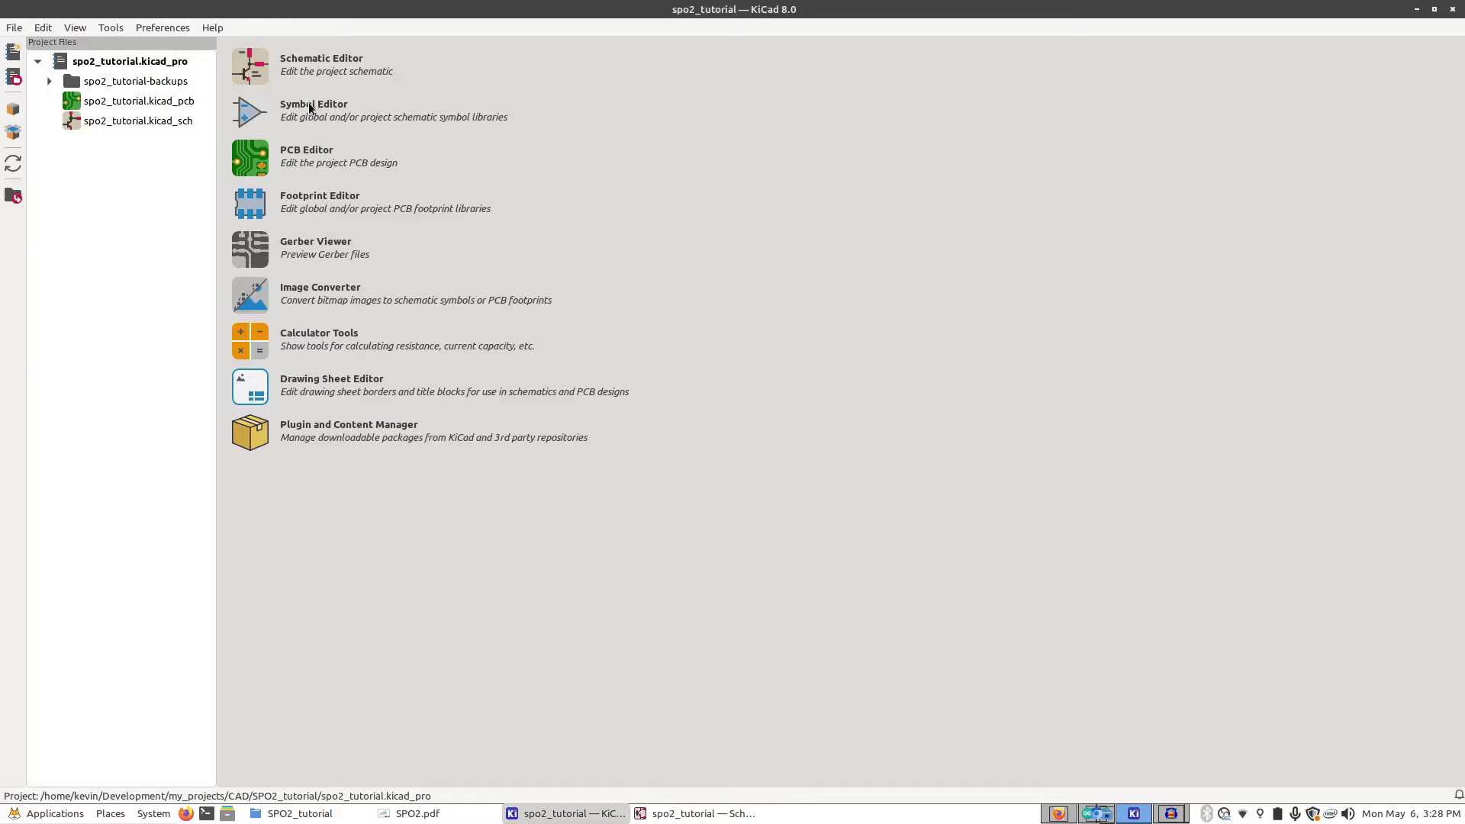
click(245, 111)
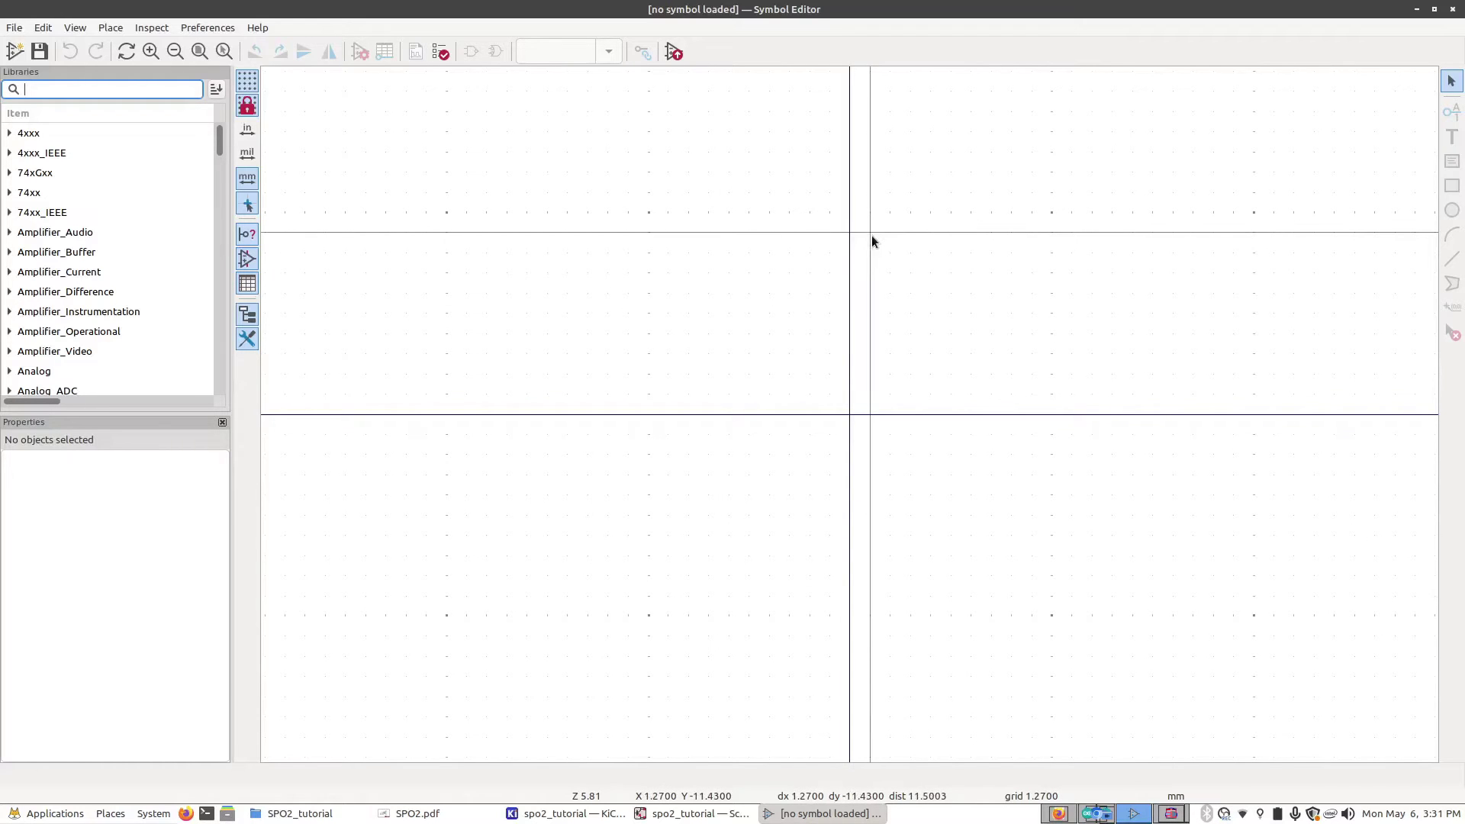
Step: Create a new symbol library named spo2_stuff in the project library table
click(21, 28)
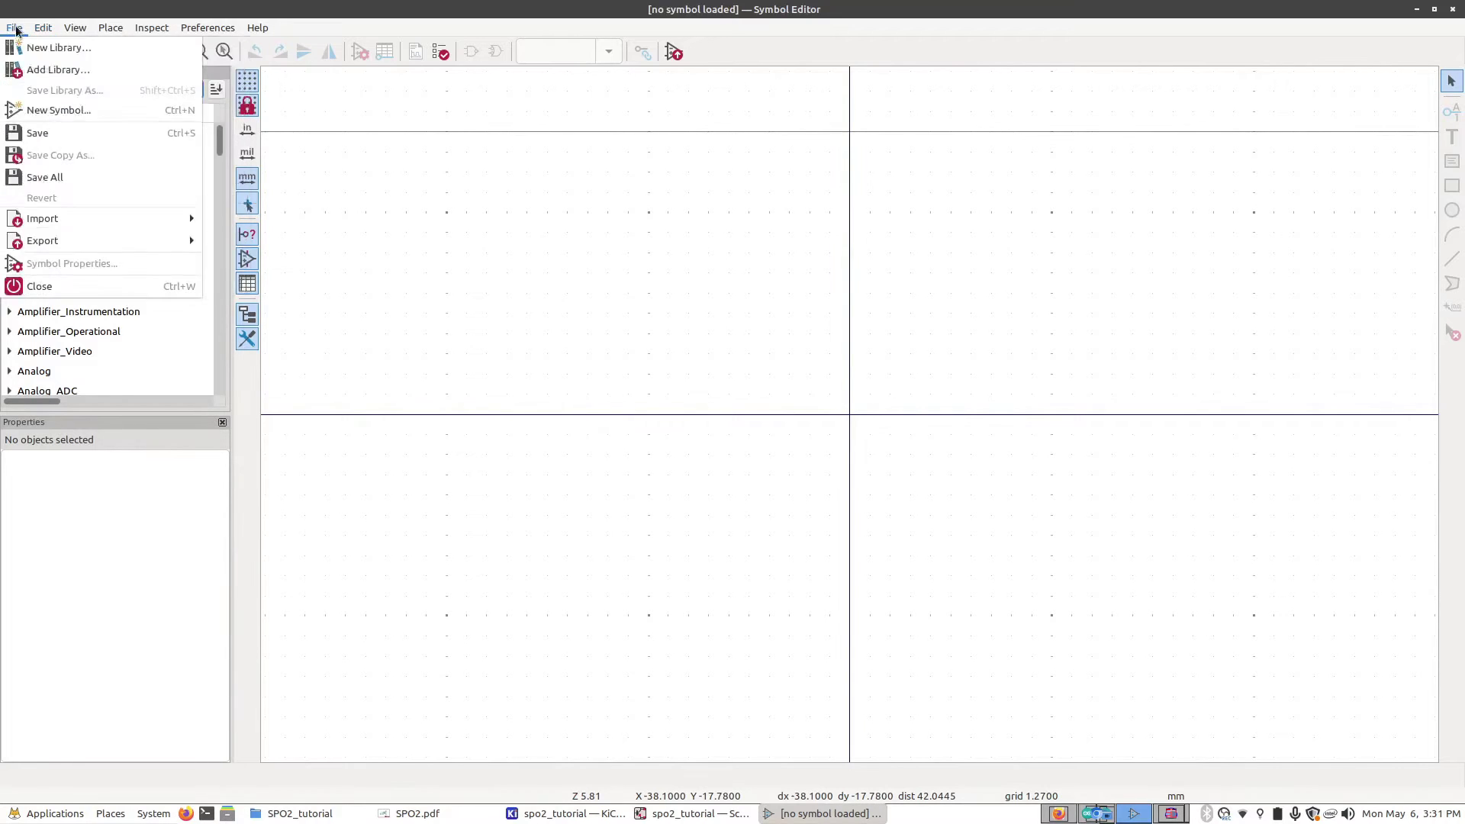
click(31, 48)
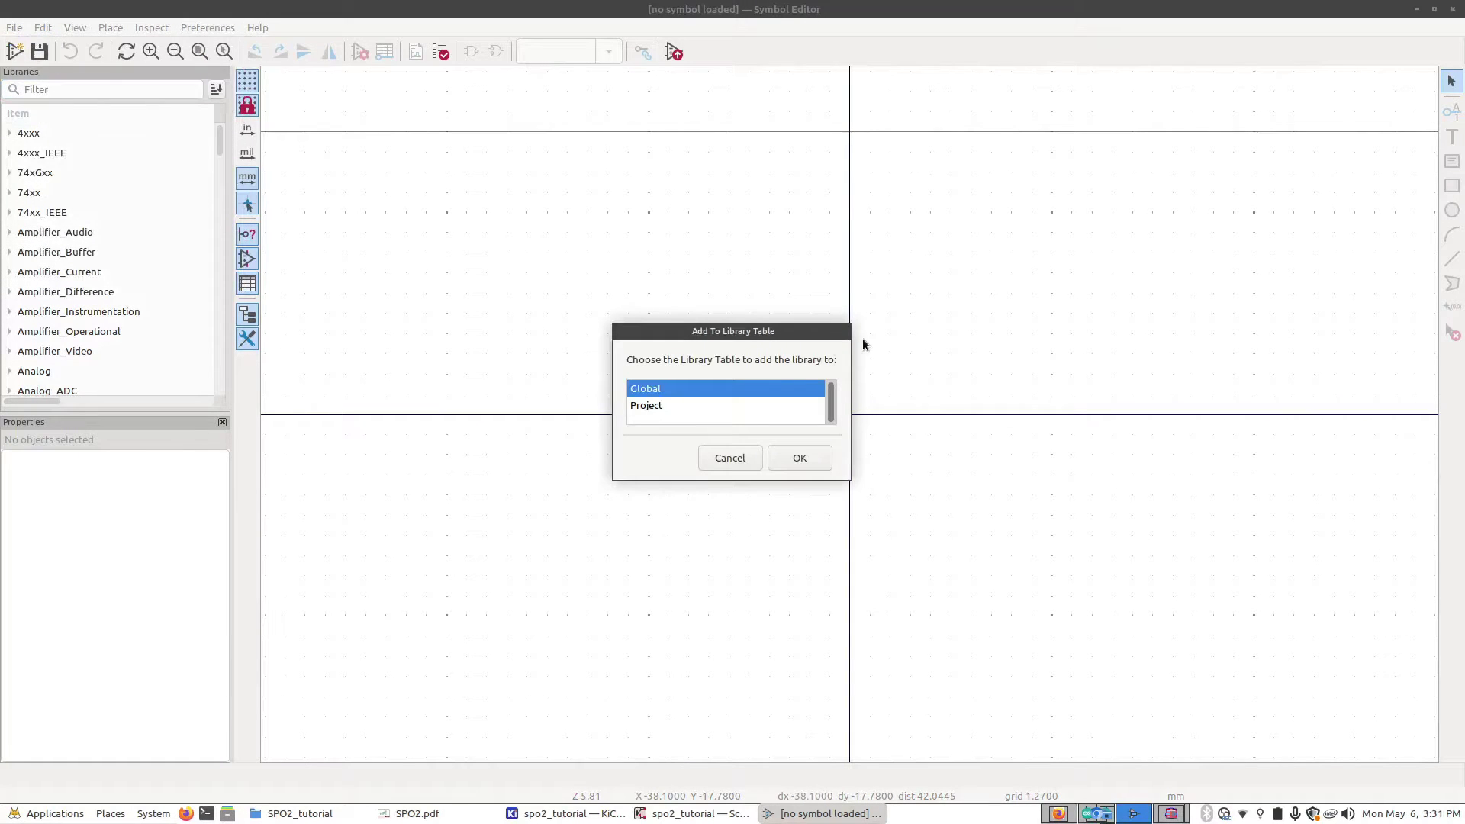
click(668, 412)
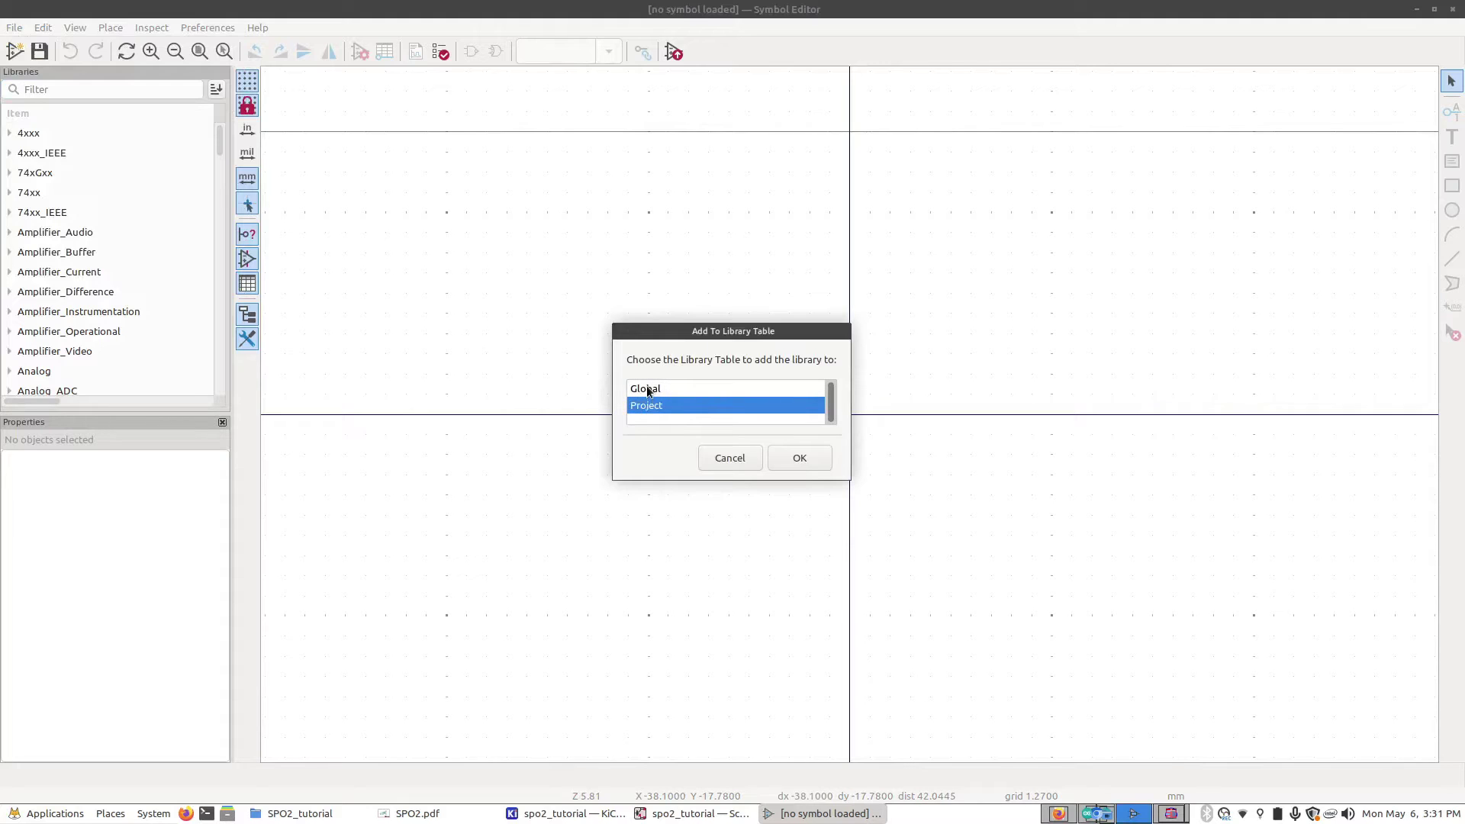
click(653, 389)
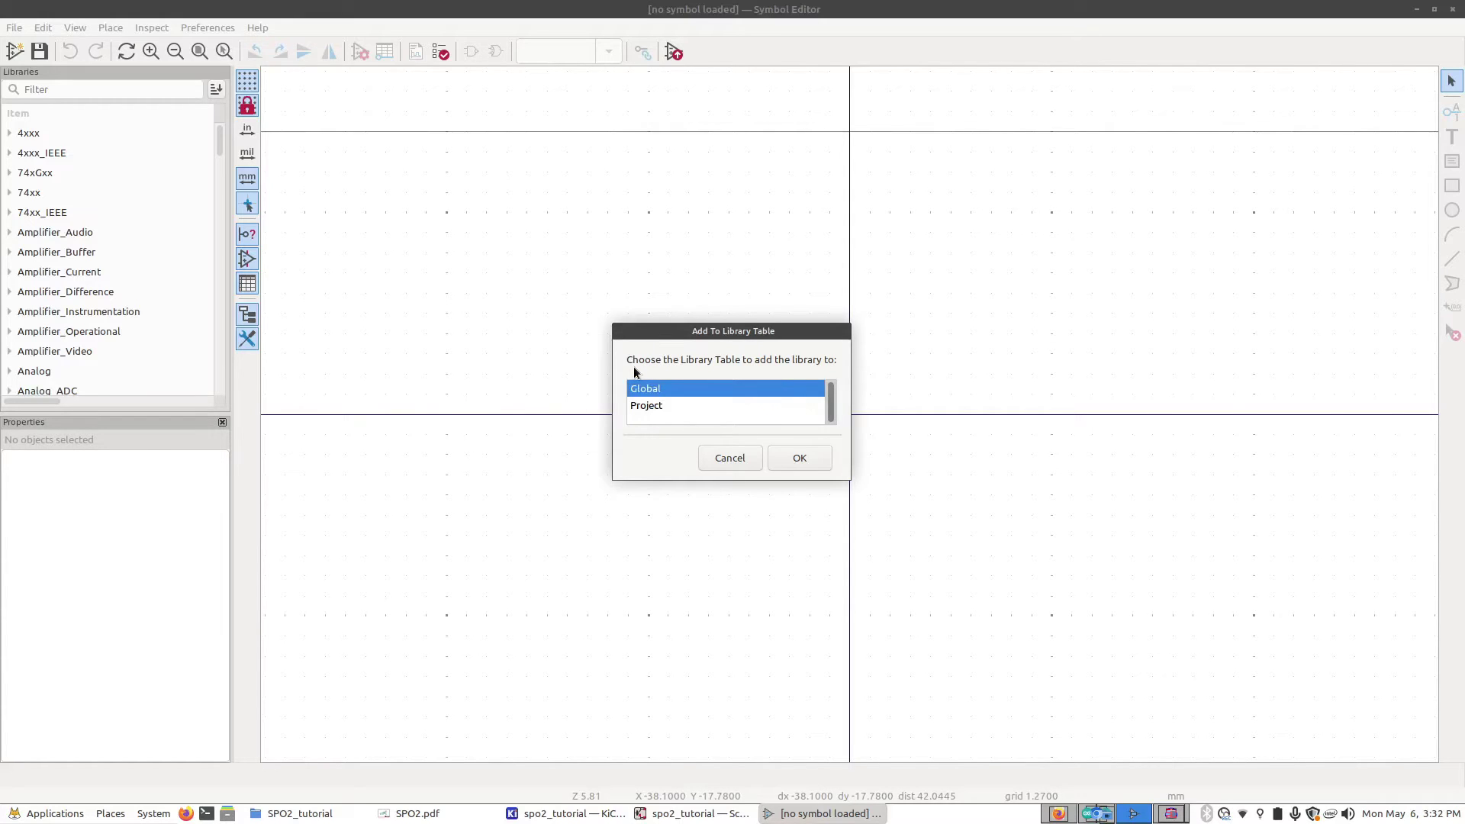
click(660, 412)
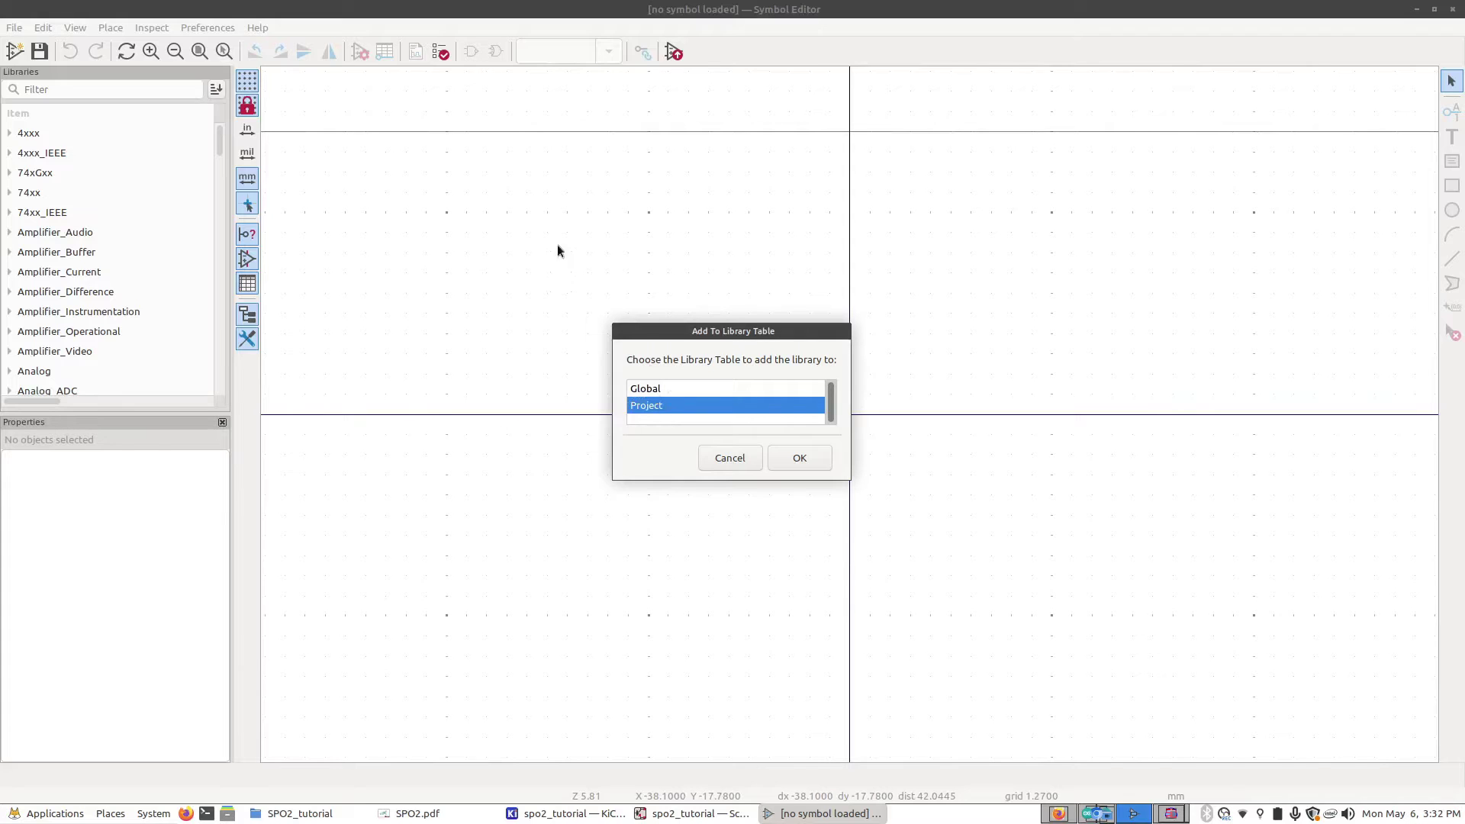
click(799, 458)
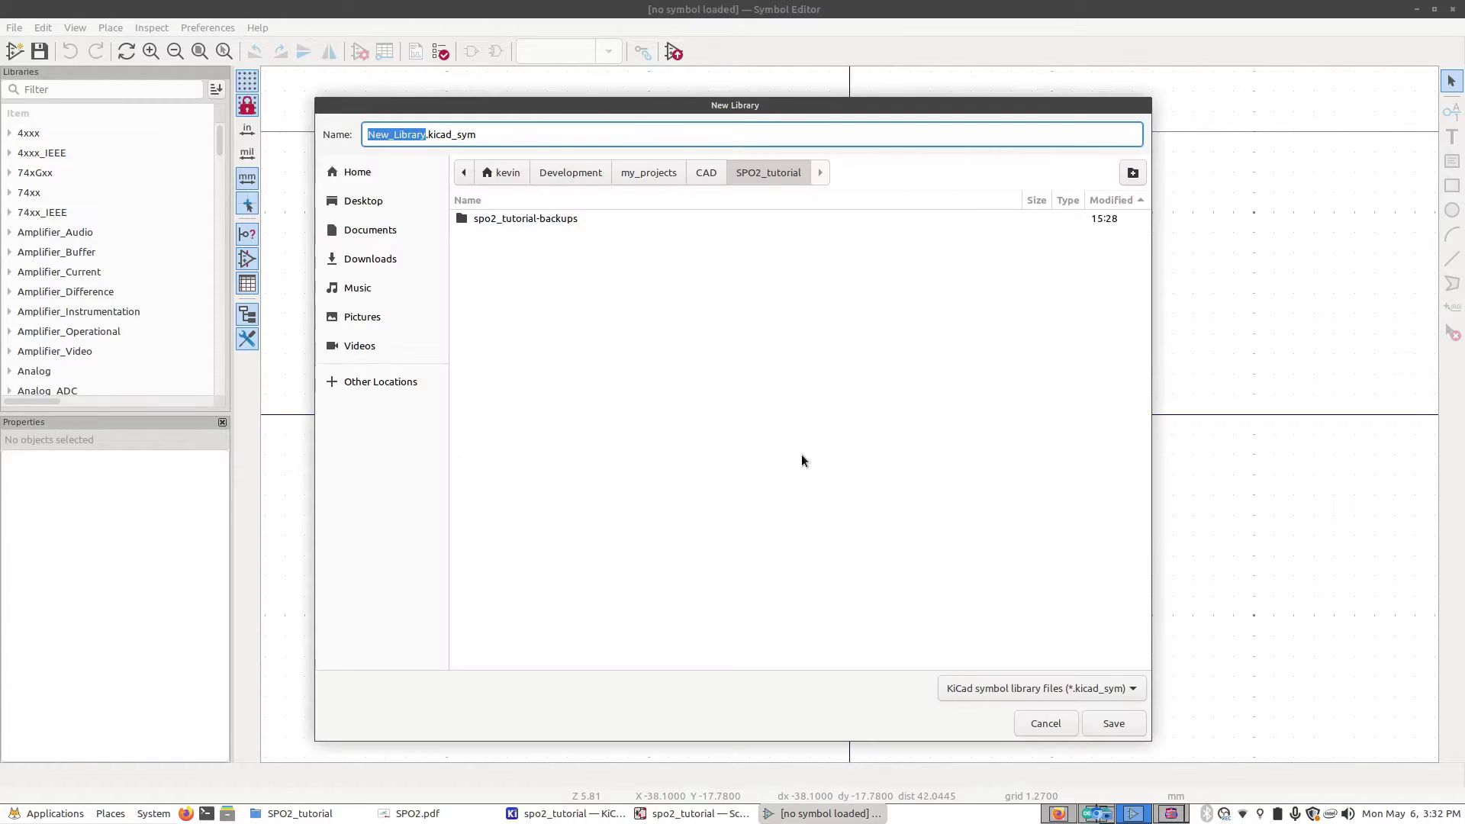
text(spo2_stuff)
key(Return)
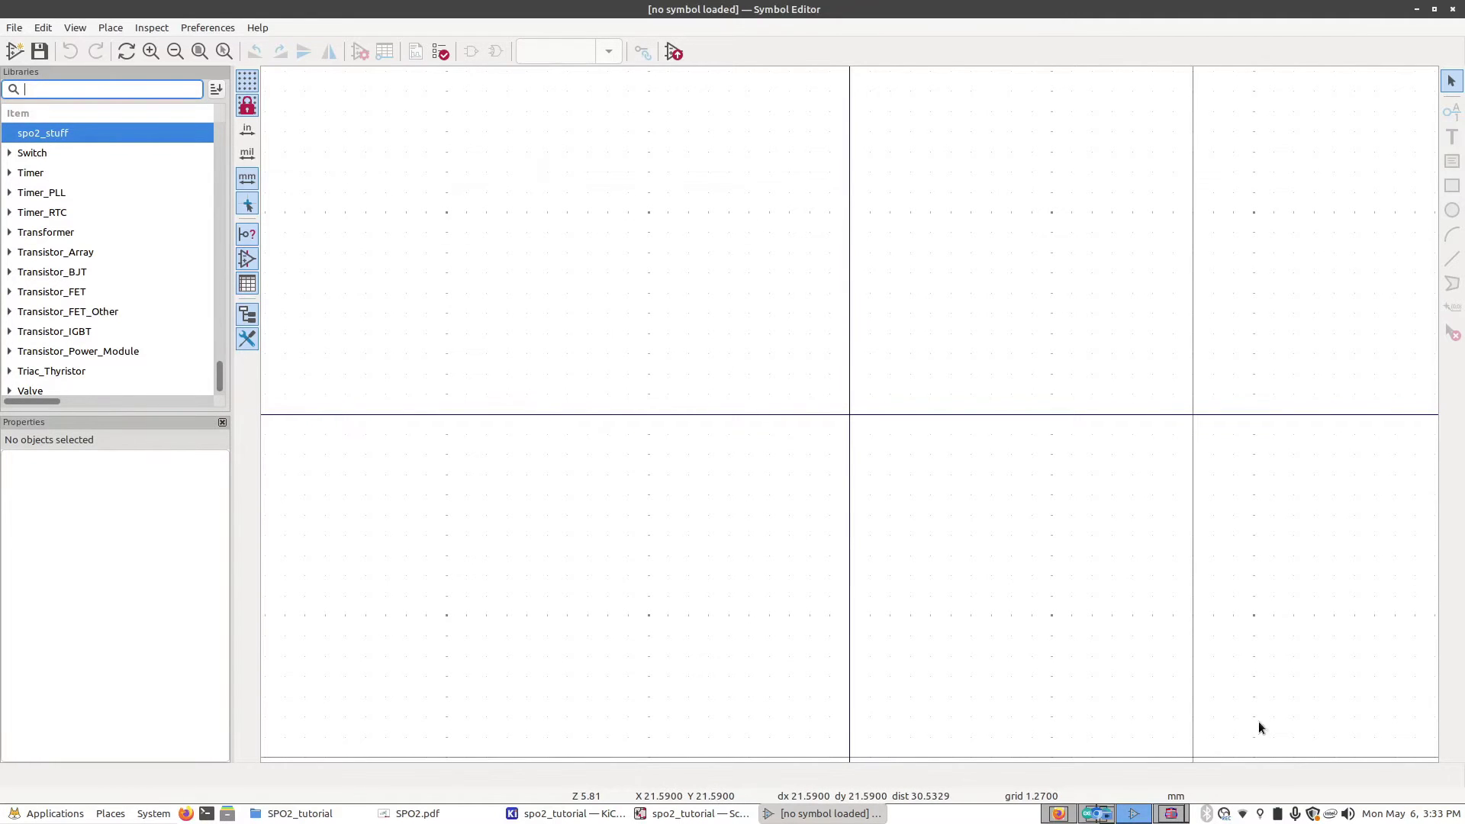
Step: Add a new symbol MAX30102_Module to the spo2_stuff library
right_click(66, 134)
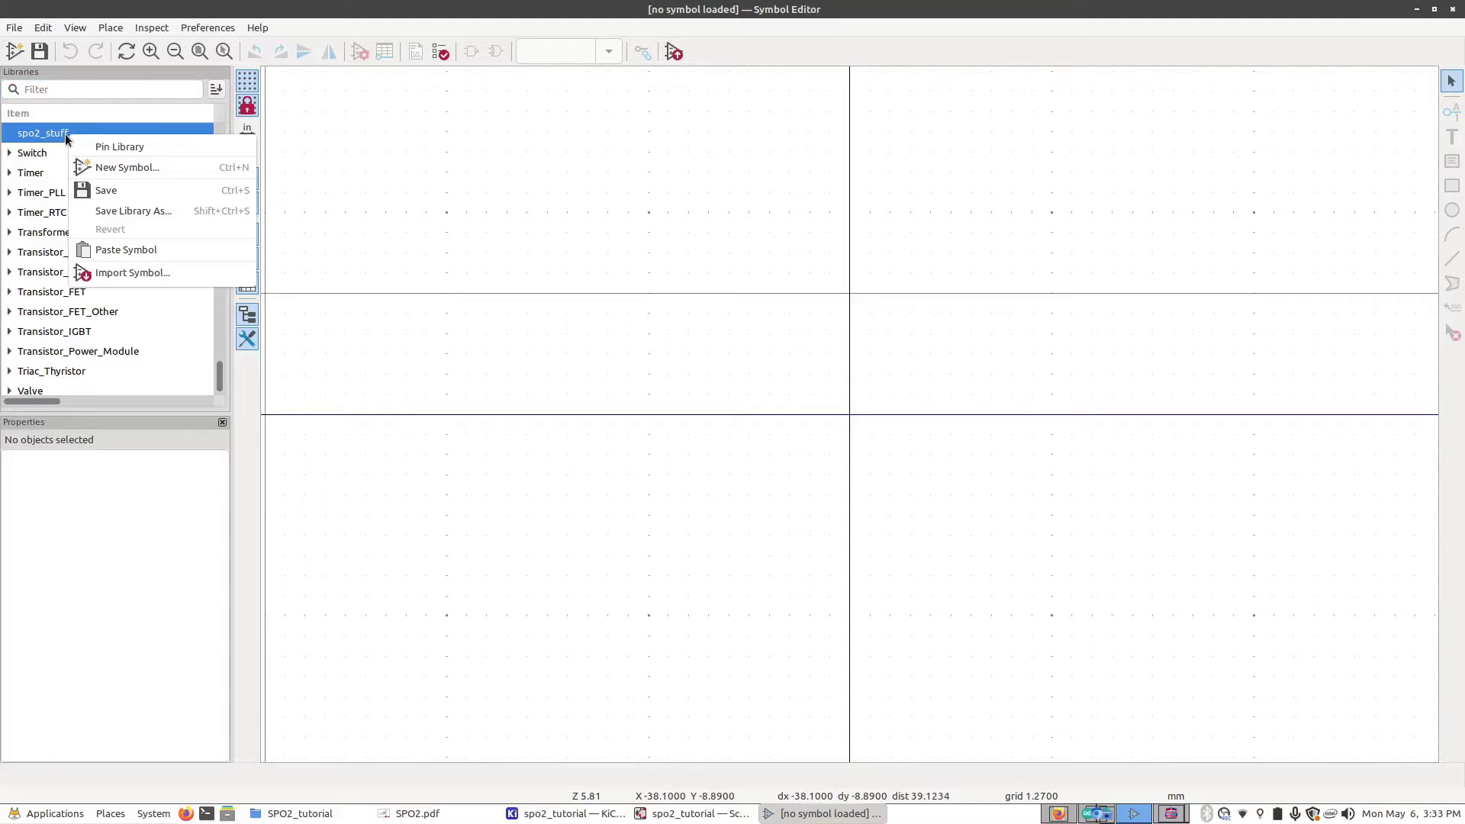
click(106, 169)
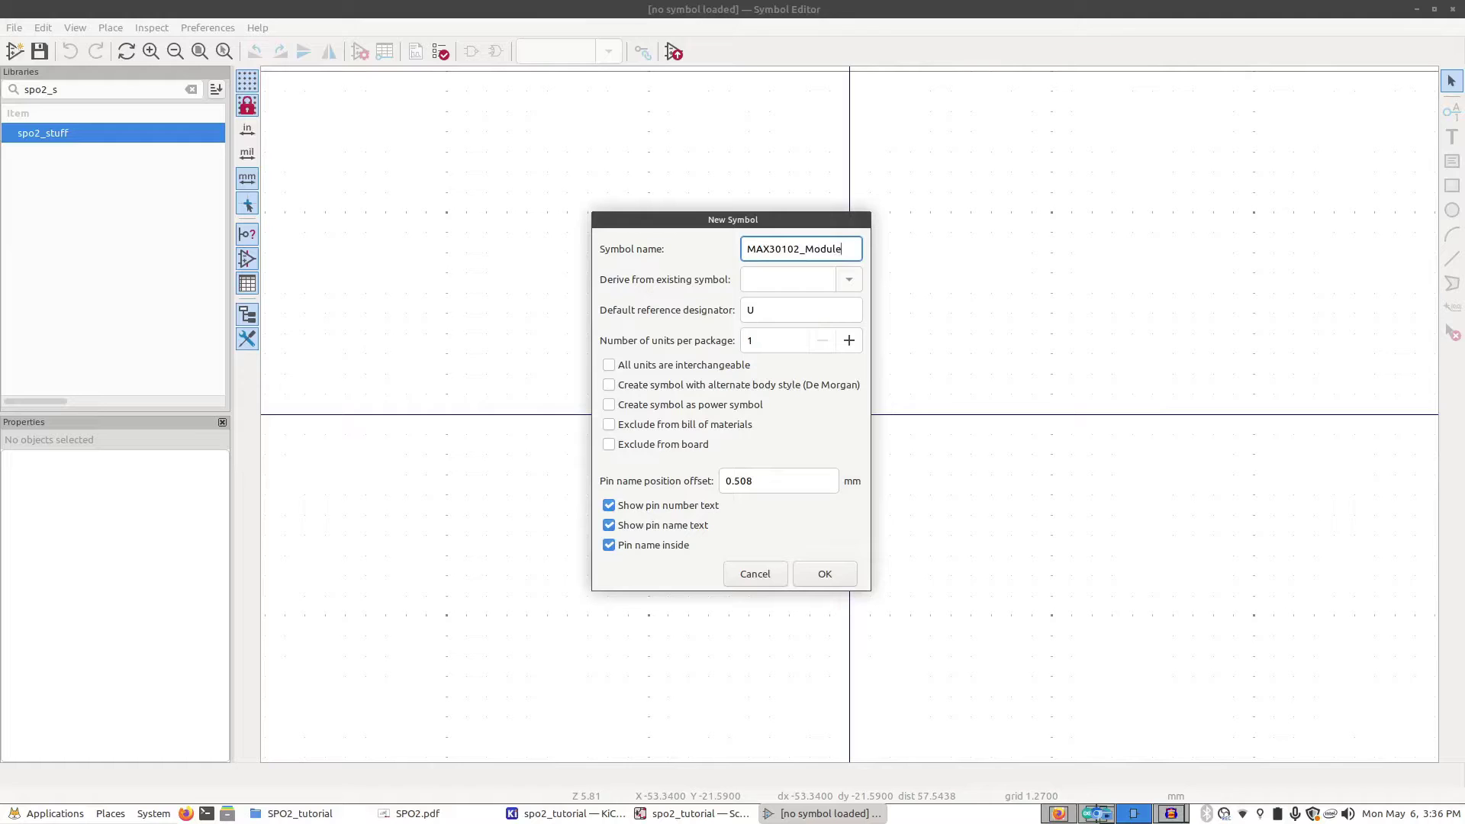
click(825, 576)
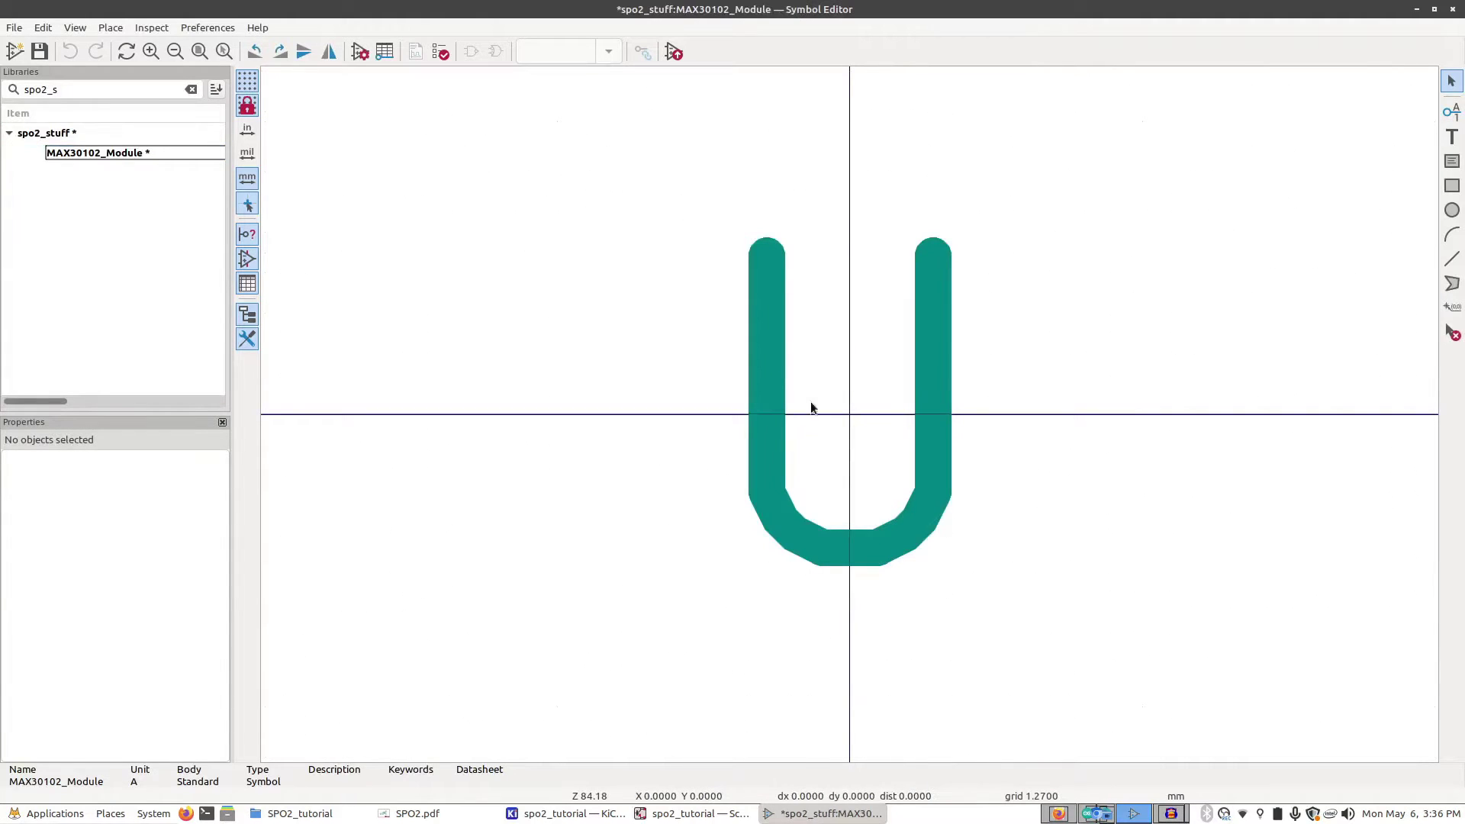
Step: Draw a rectangular body around the U reference of MAX30102_Module
scroll(837, 412, down, 8)
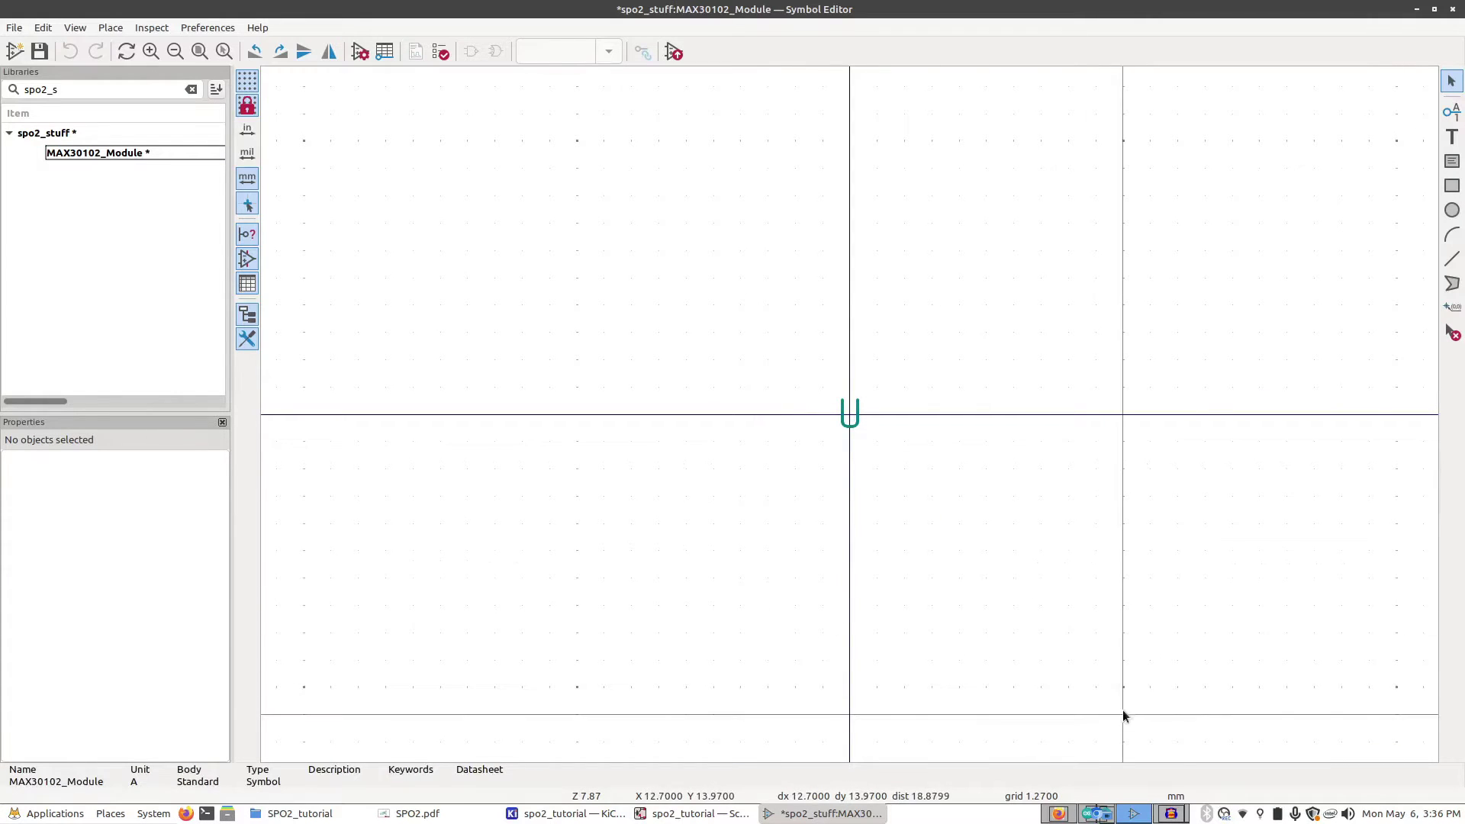
middle_drag(894, 283, 868, 257)
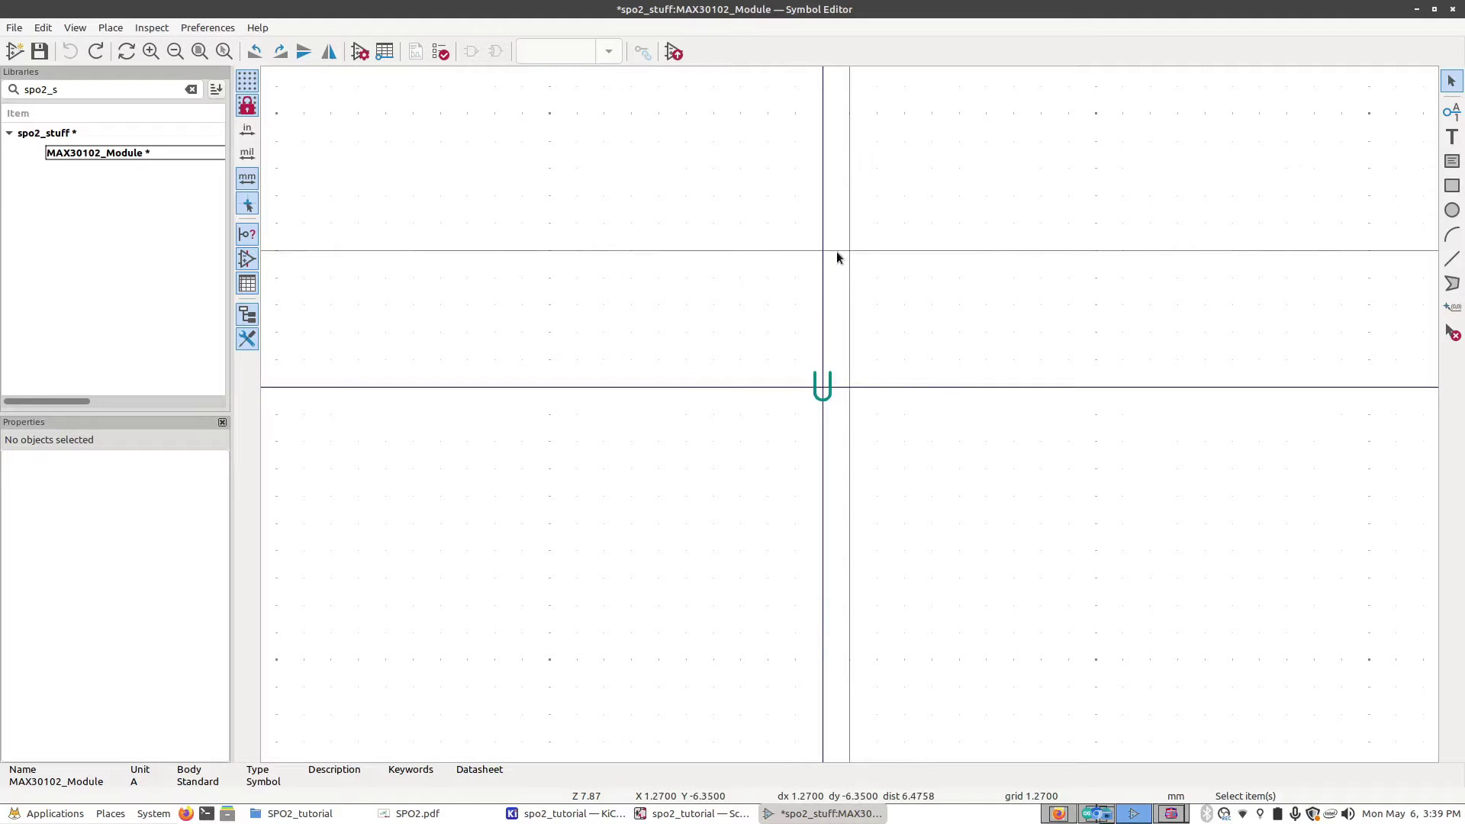
click(1451, 187)
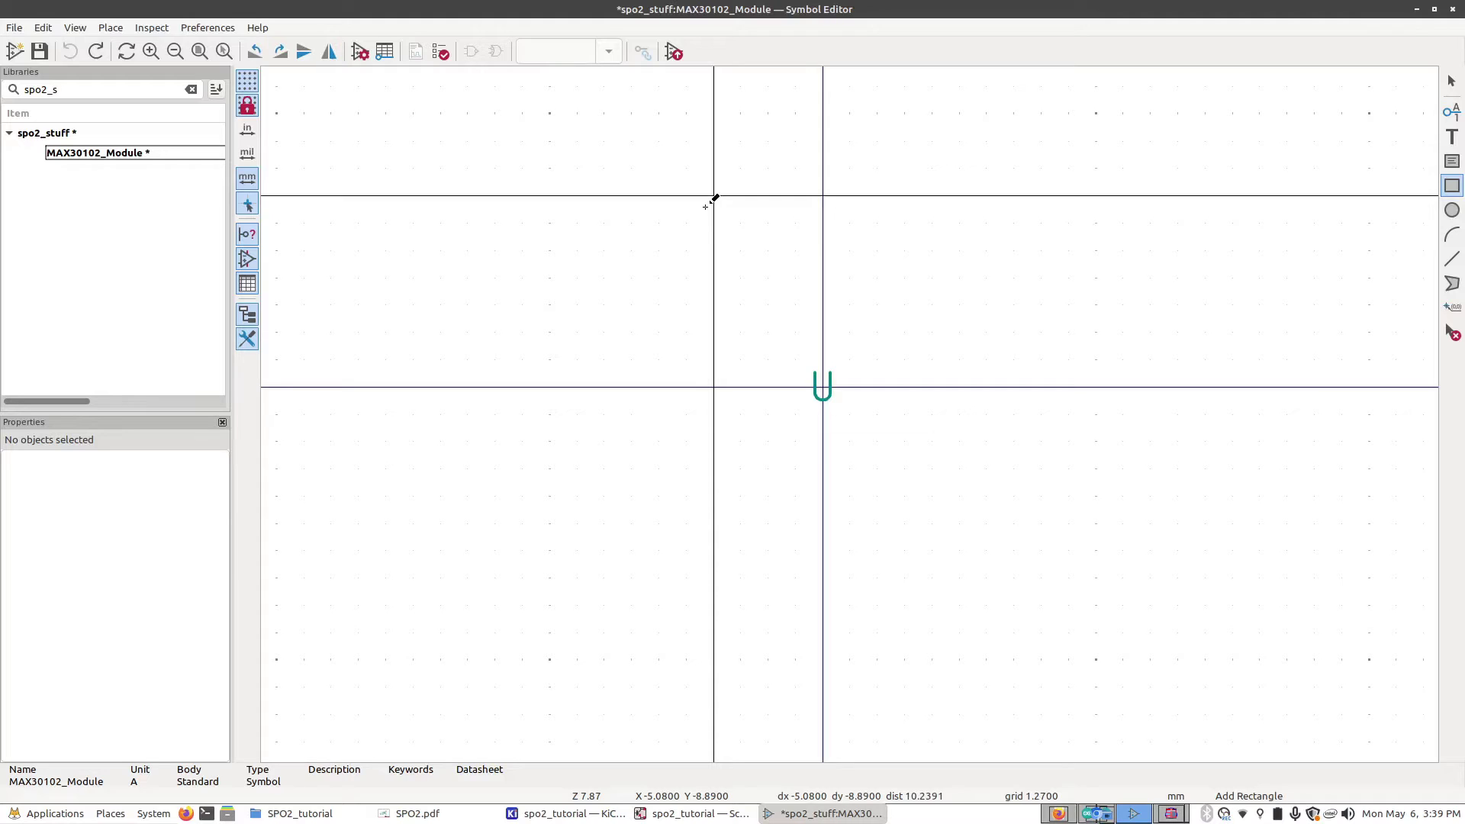
click(686, 223)
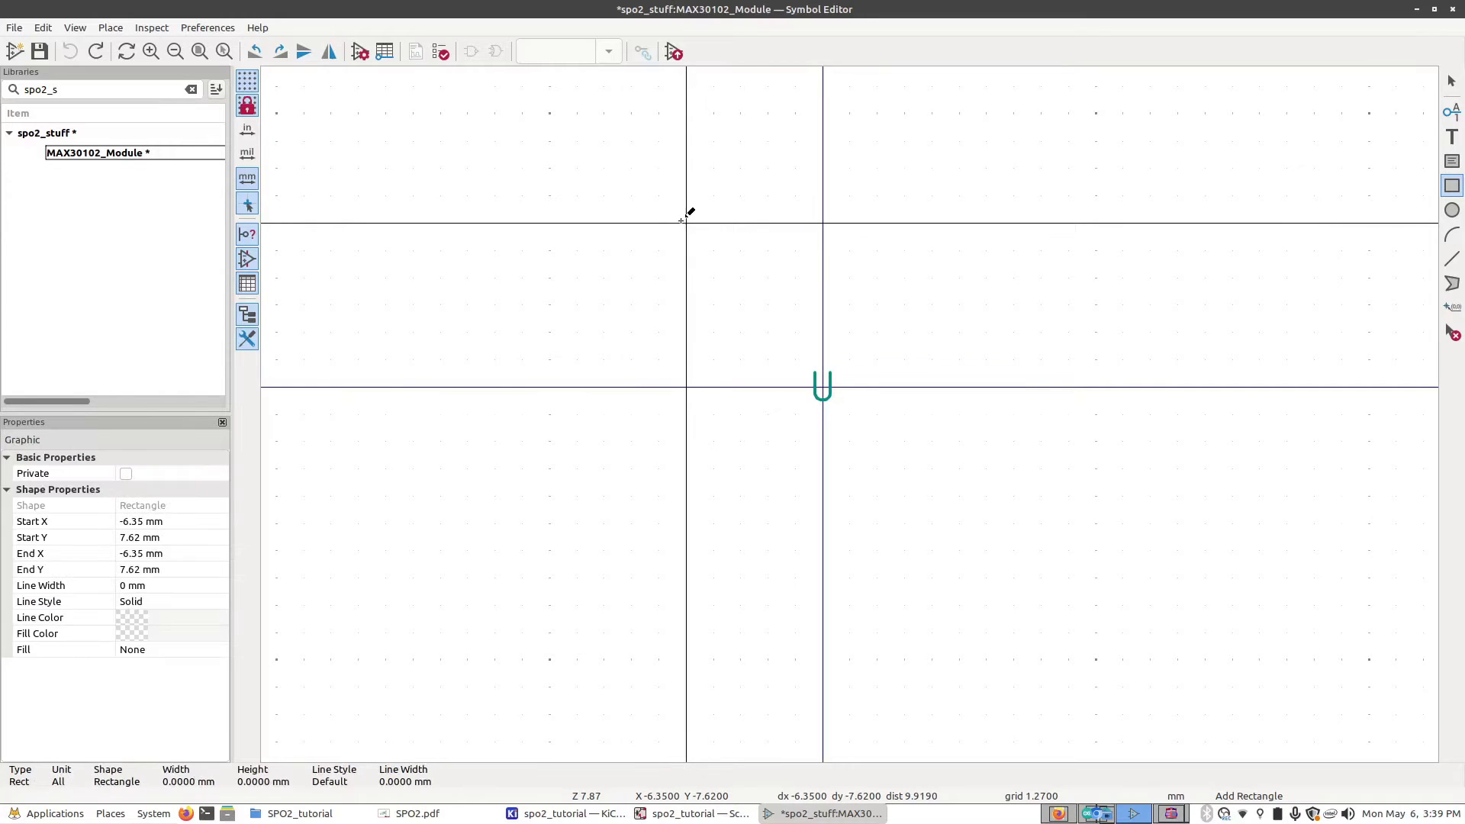
click(931, 550)
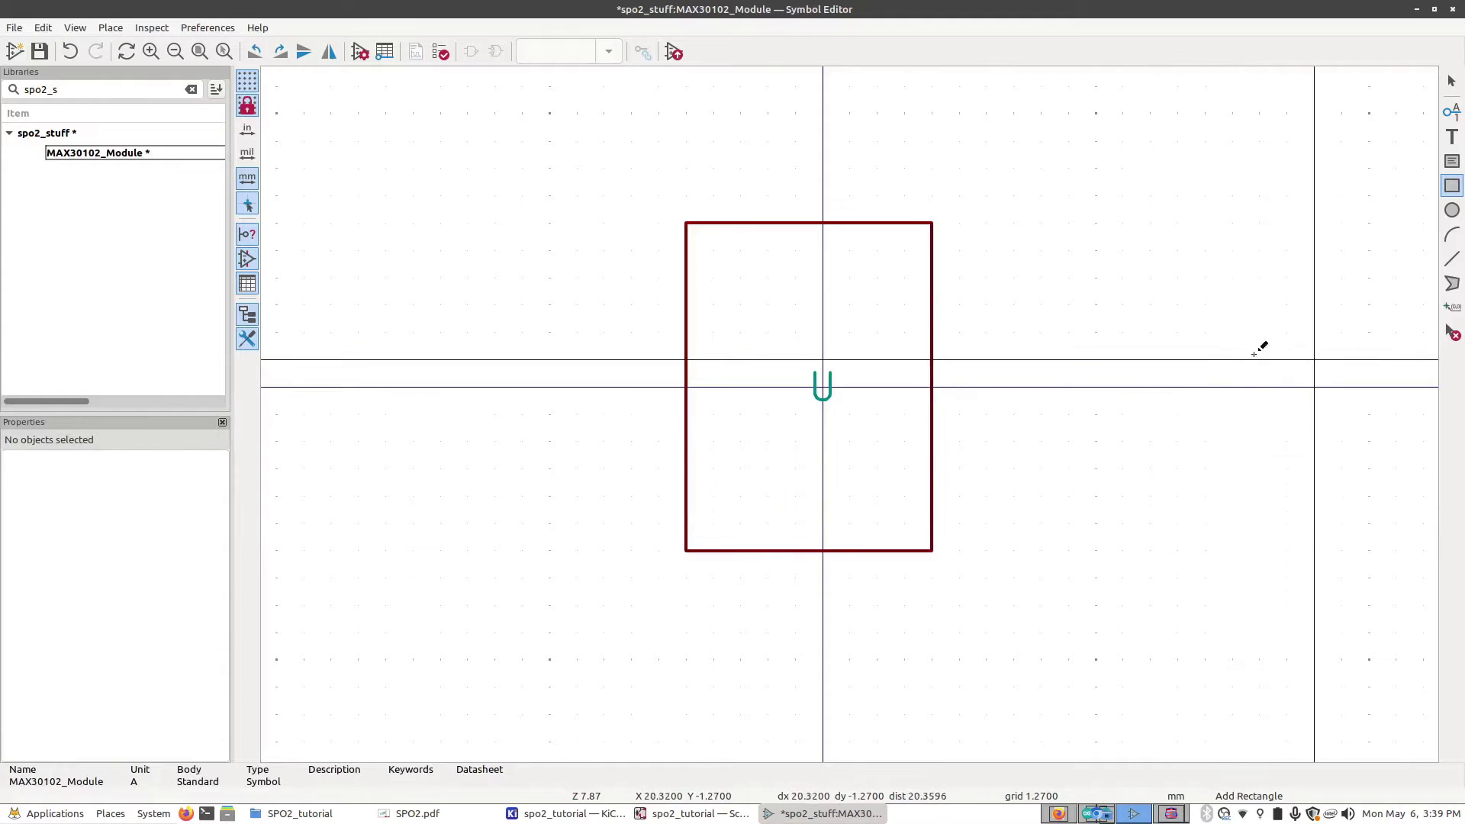
key(Escape)
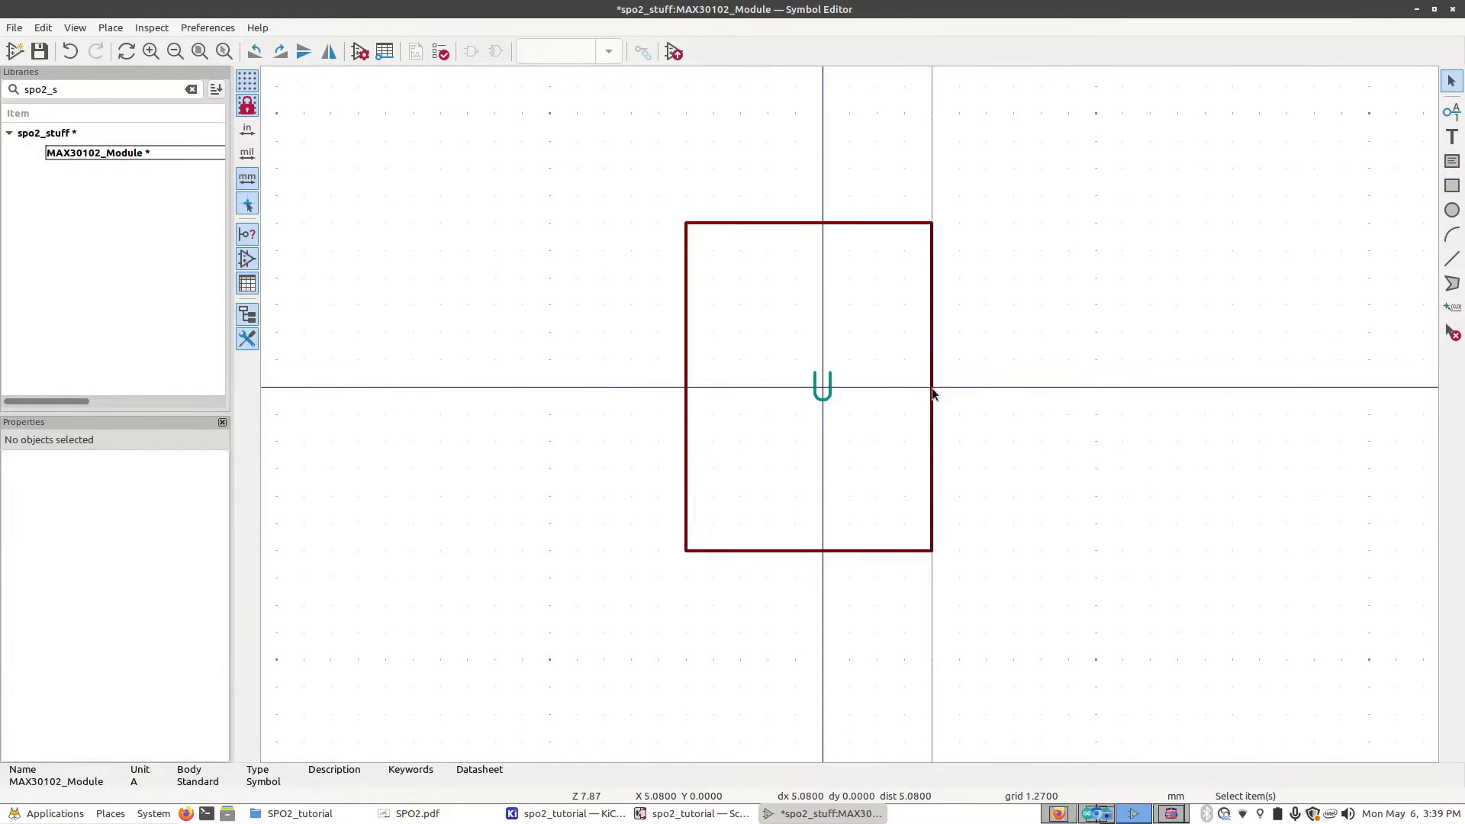
Step: Widen the rectangle by pulling its right edge outward
click(932, 390)
key(m)
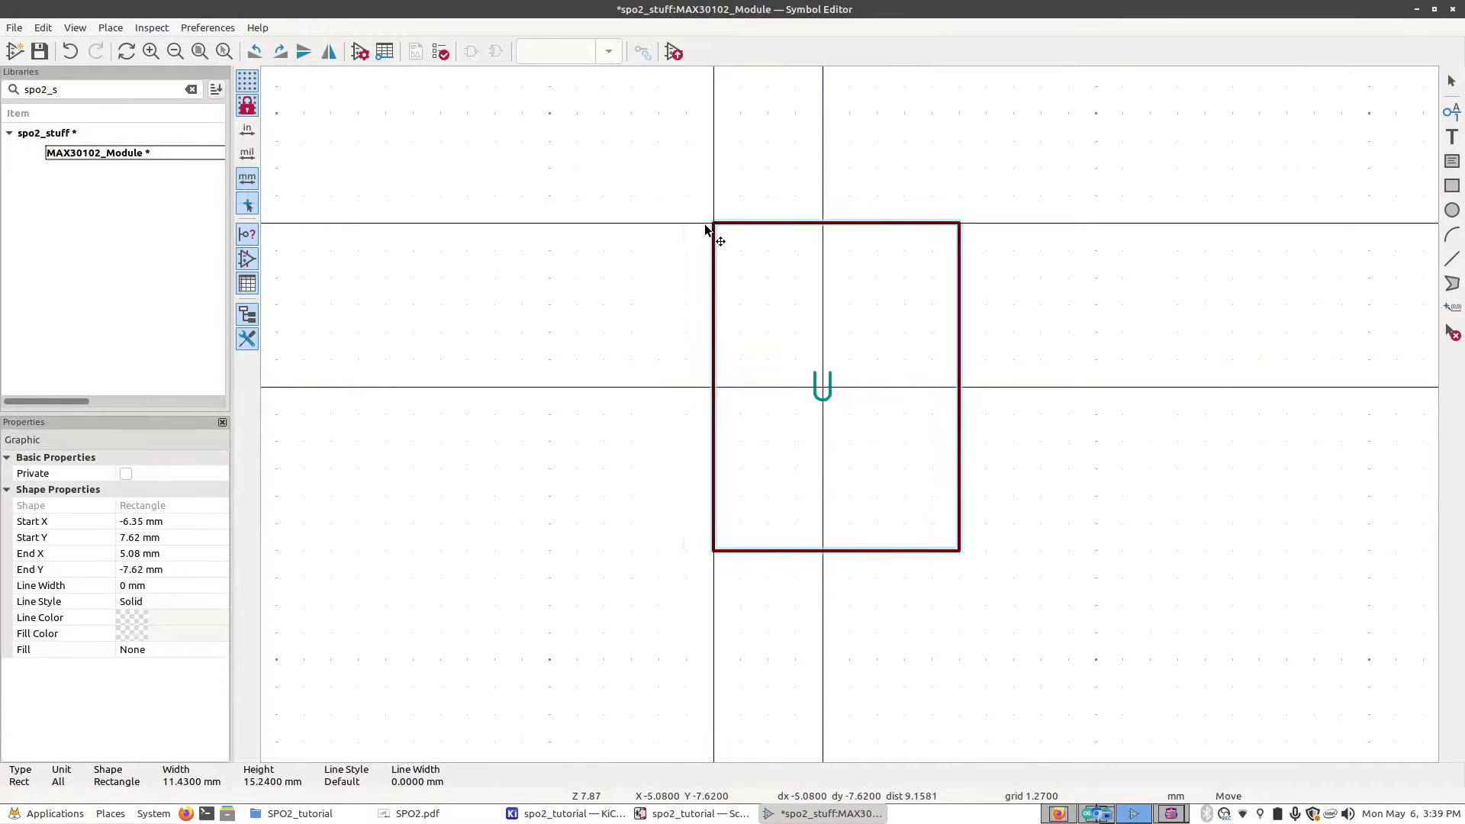
key(Escape)
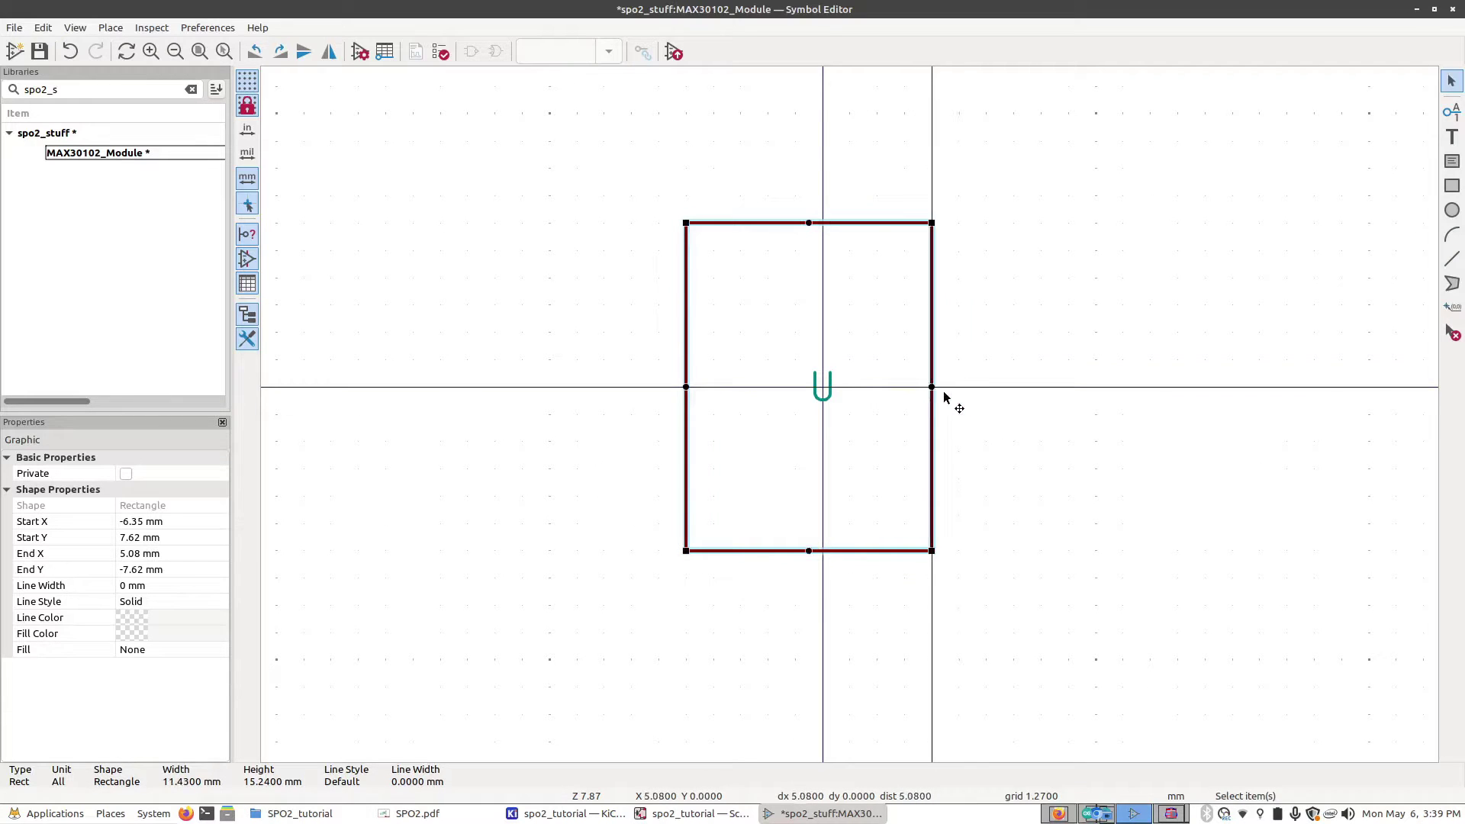
drag(945, 397, 960, 393)
click(912, 412)
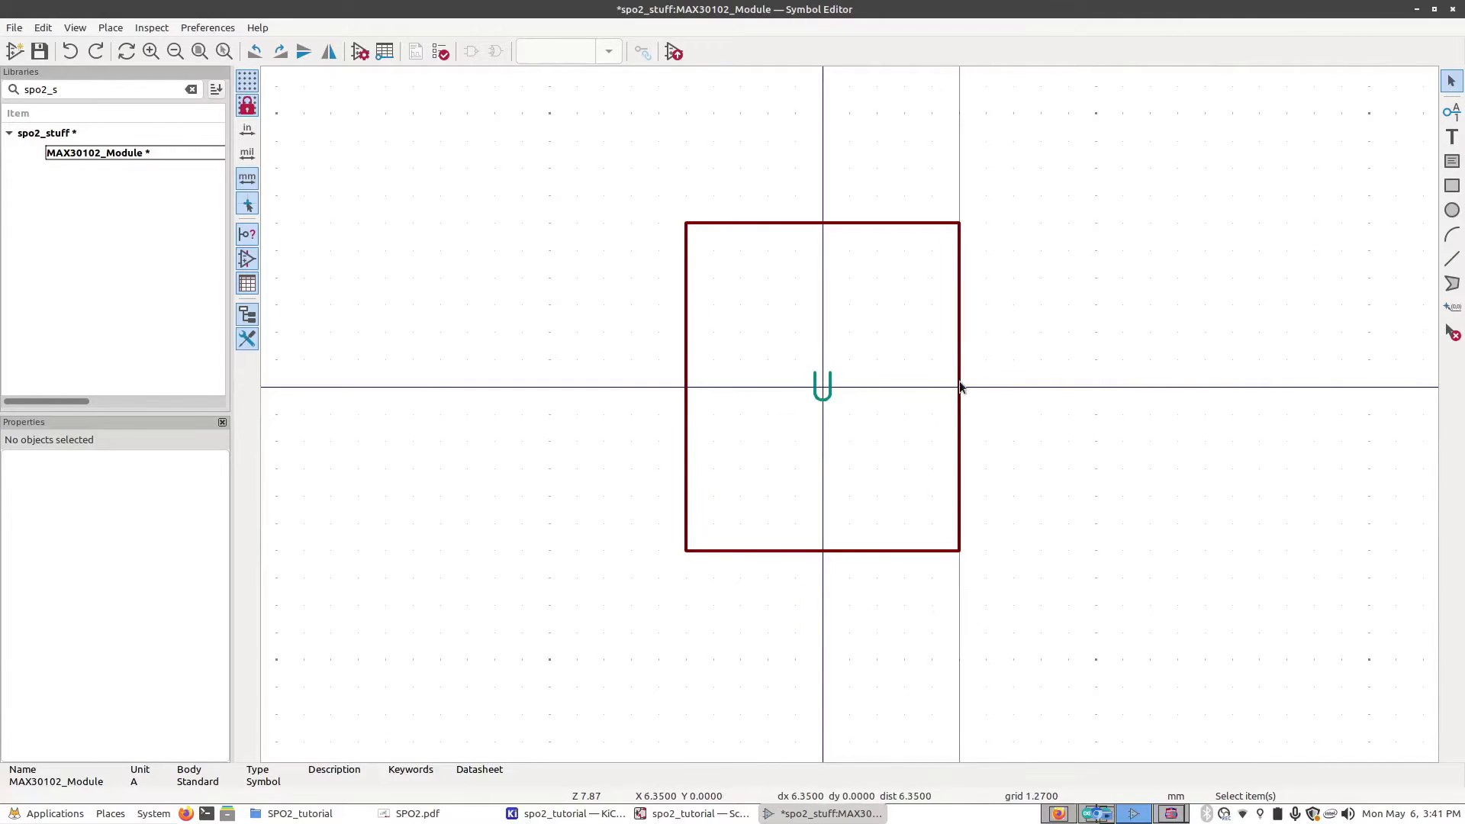
right_click(960, 386)
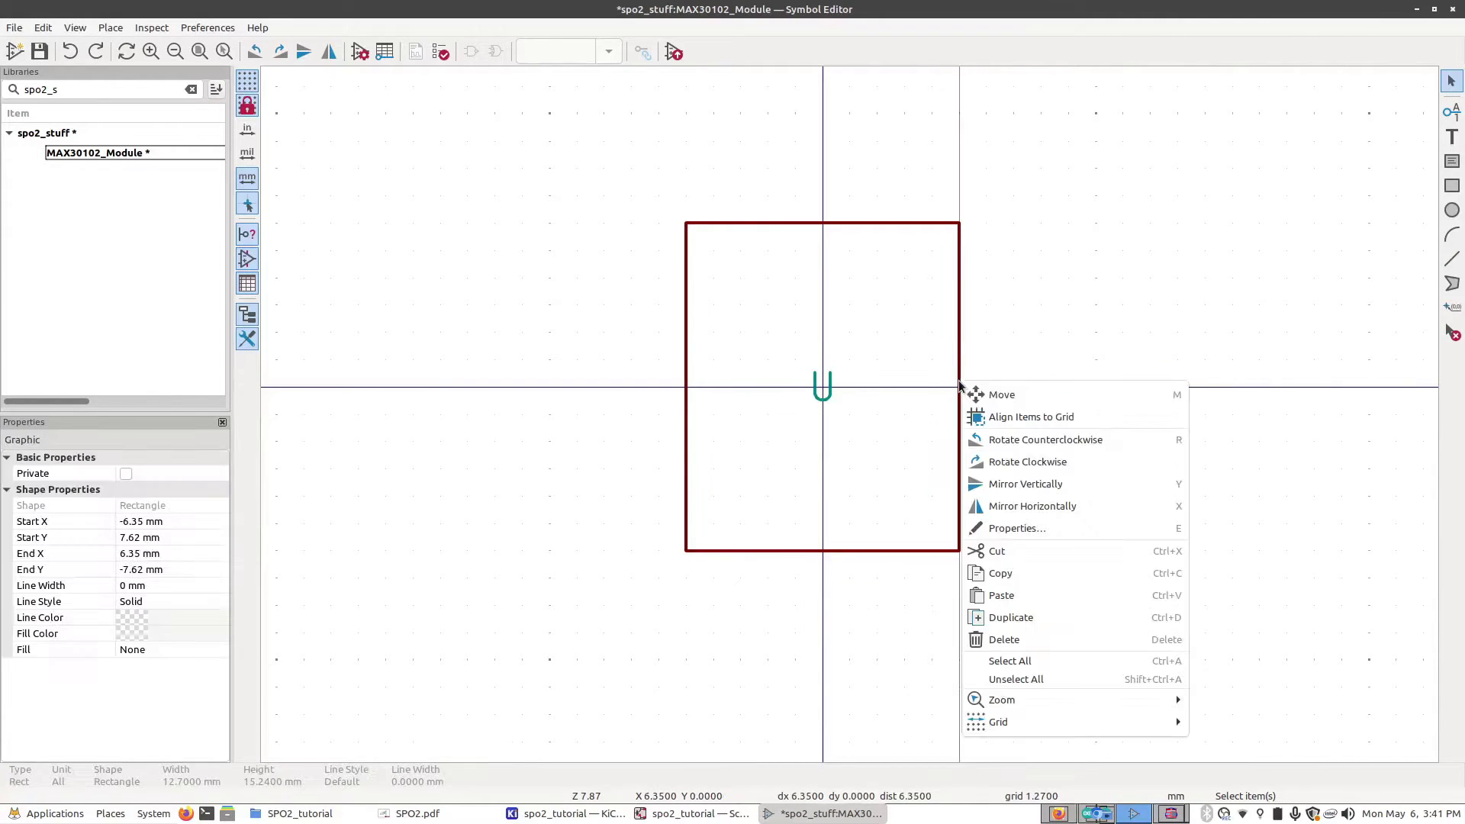
click(1002, 530)
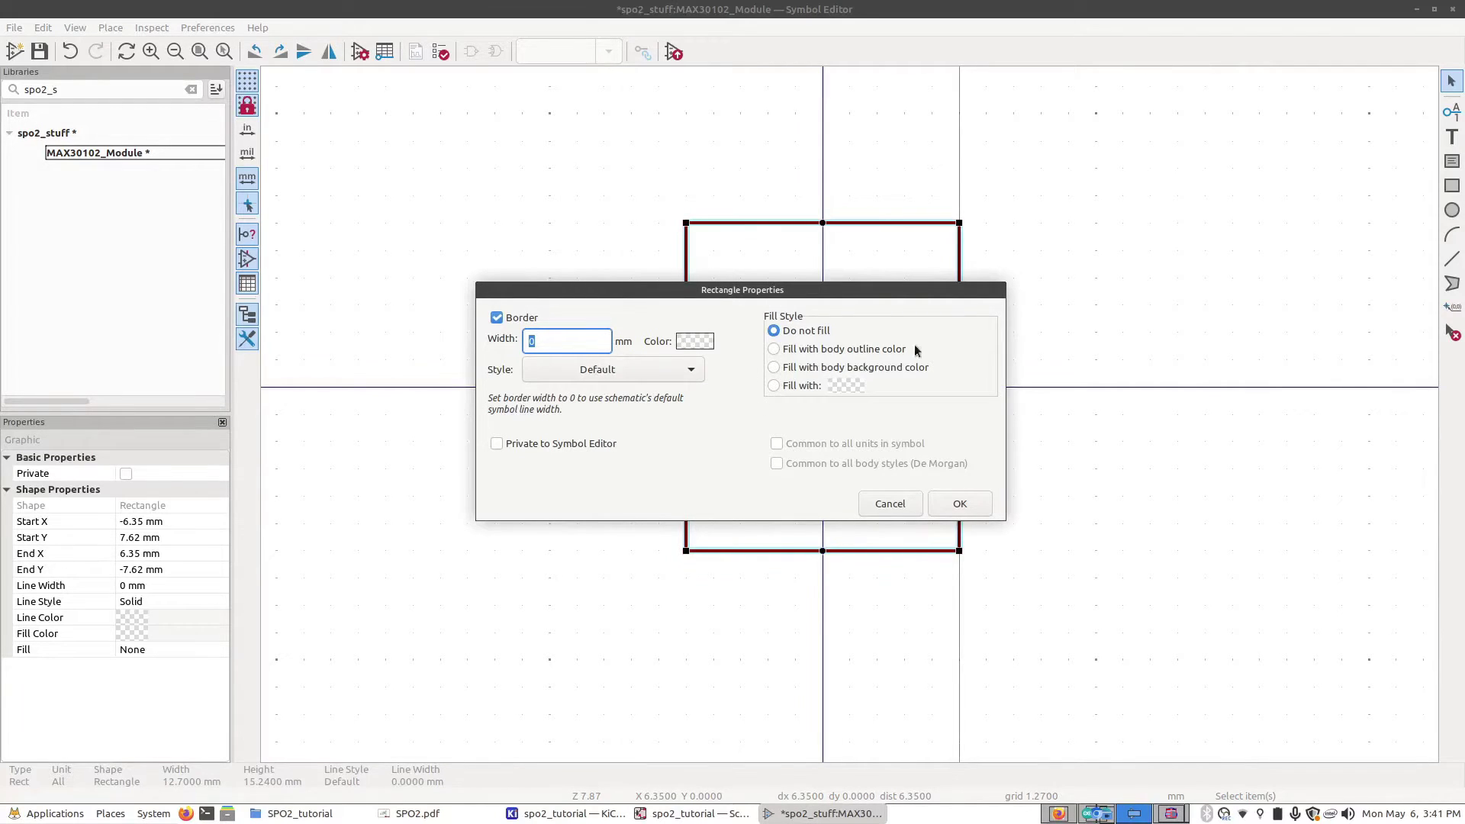
click(794, 382)
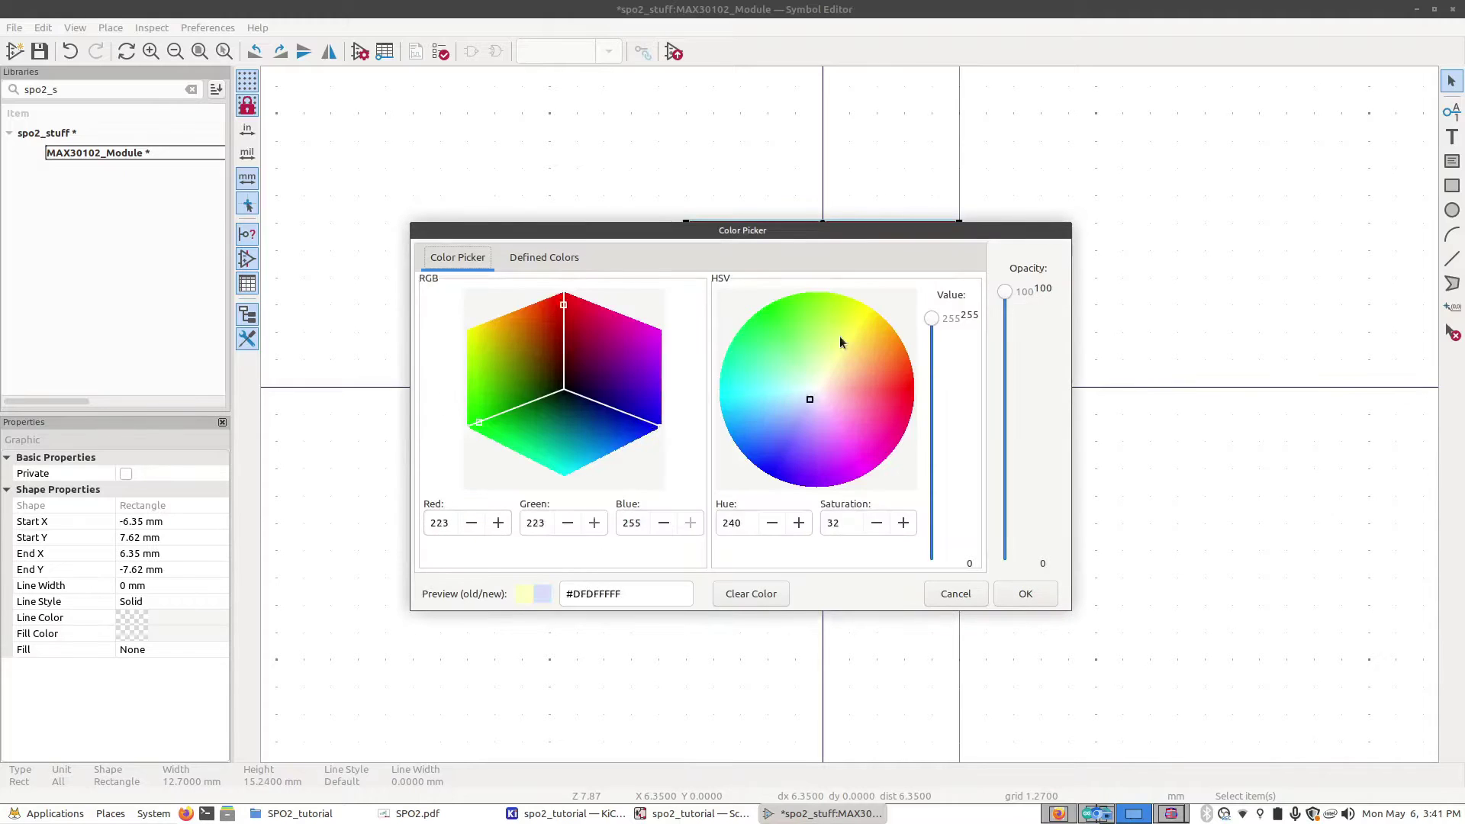
click(849, 458)
click(950, 593)
click(891, 510)
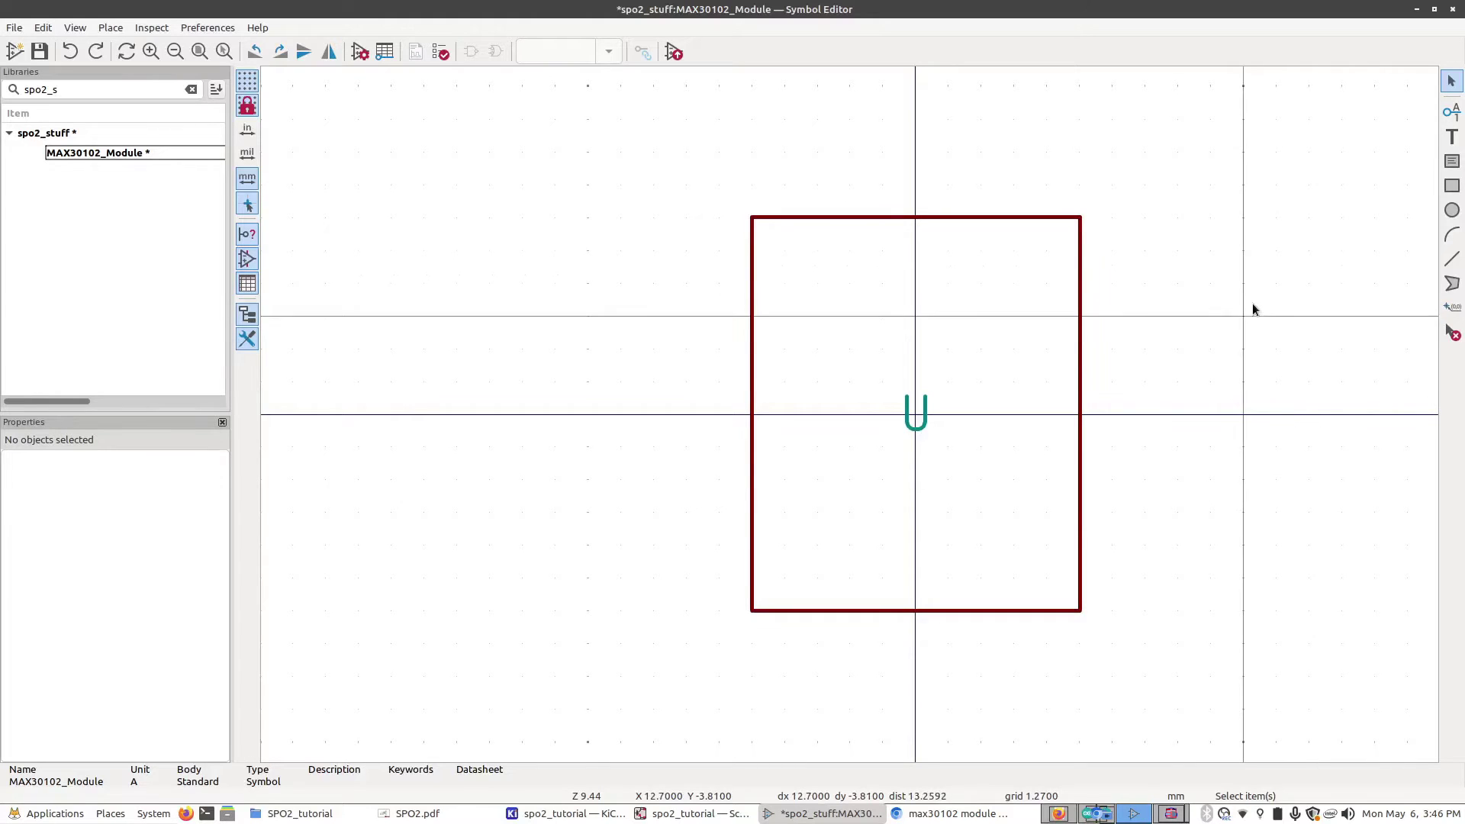
Step: Begin a new pin, then check the MAX30102 photo's VIN, GND, SCL, SDA, INT labels
click(1450, 114)
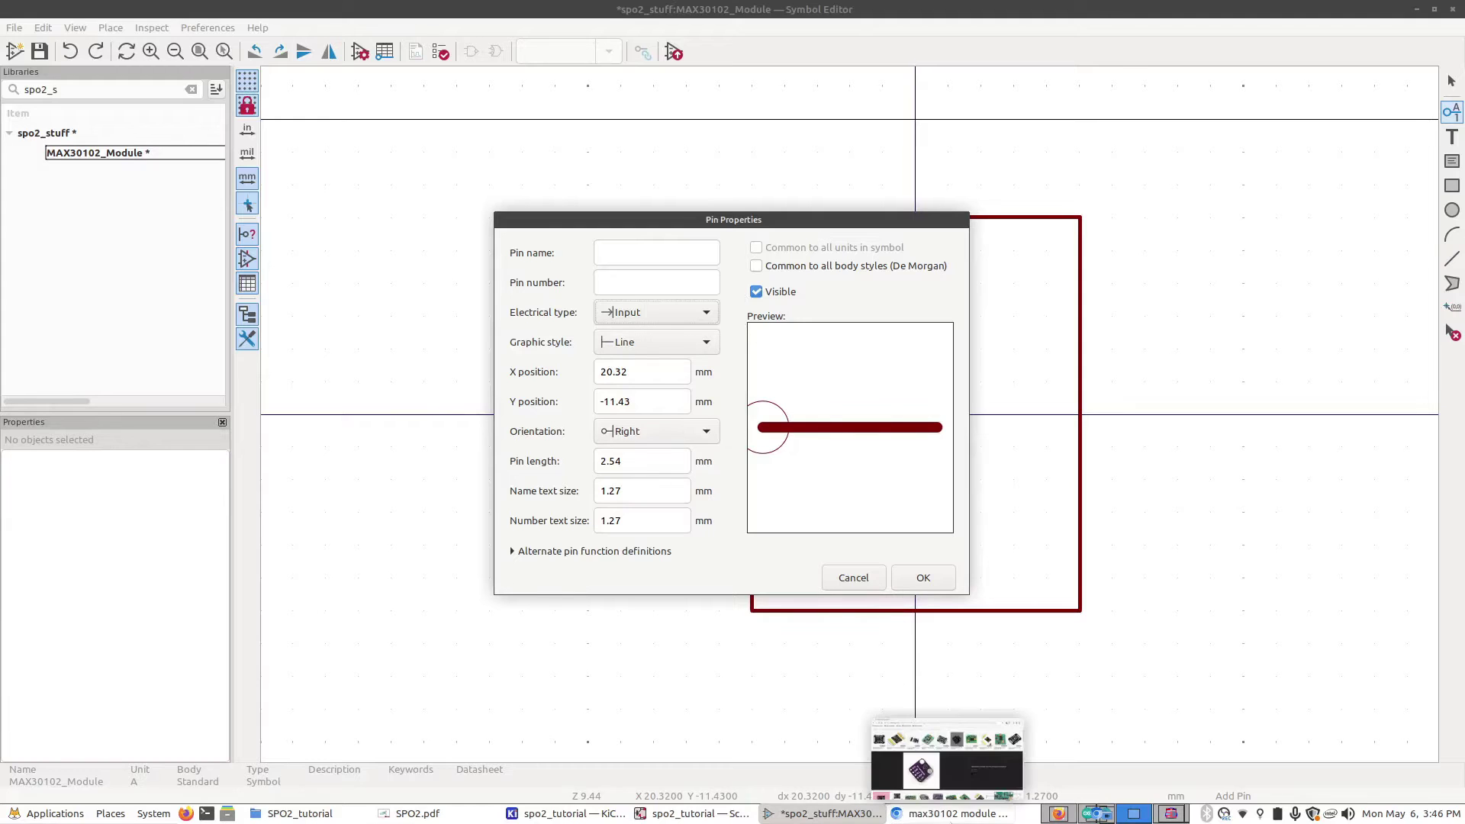
click(949, 813)
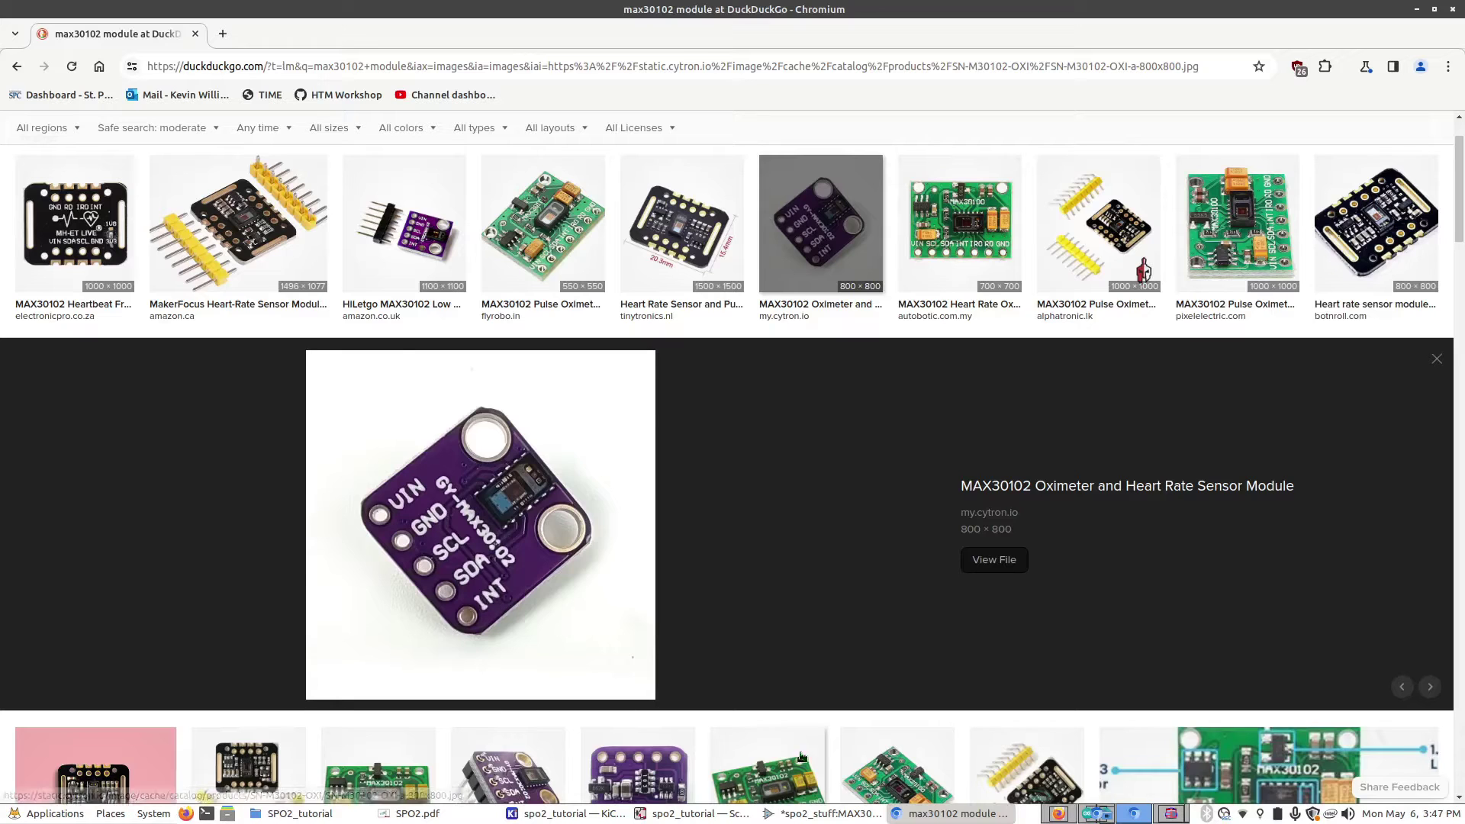
Step: Add pin 1 named INT, type Unconnected, on the left edge of the body
click(813, 815)
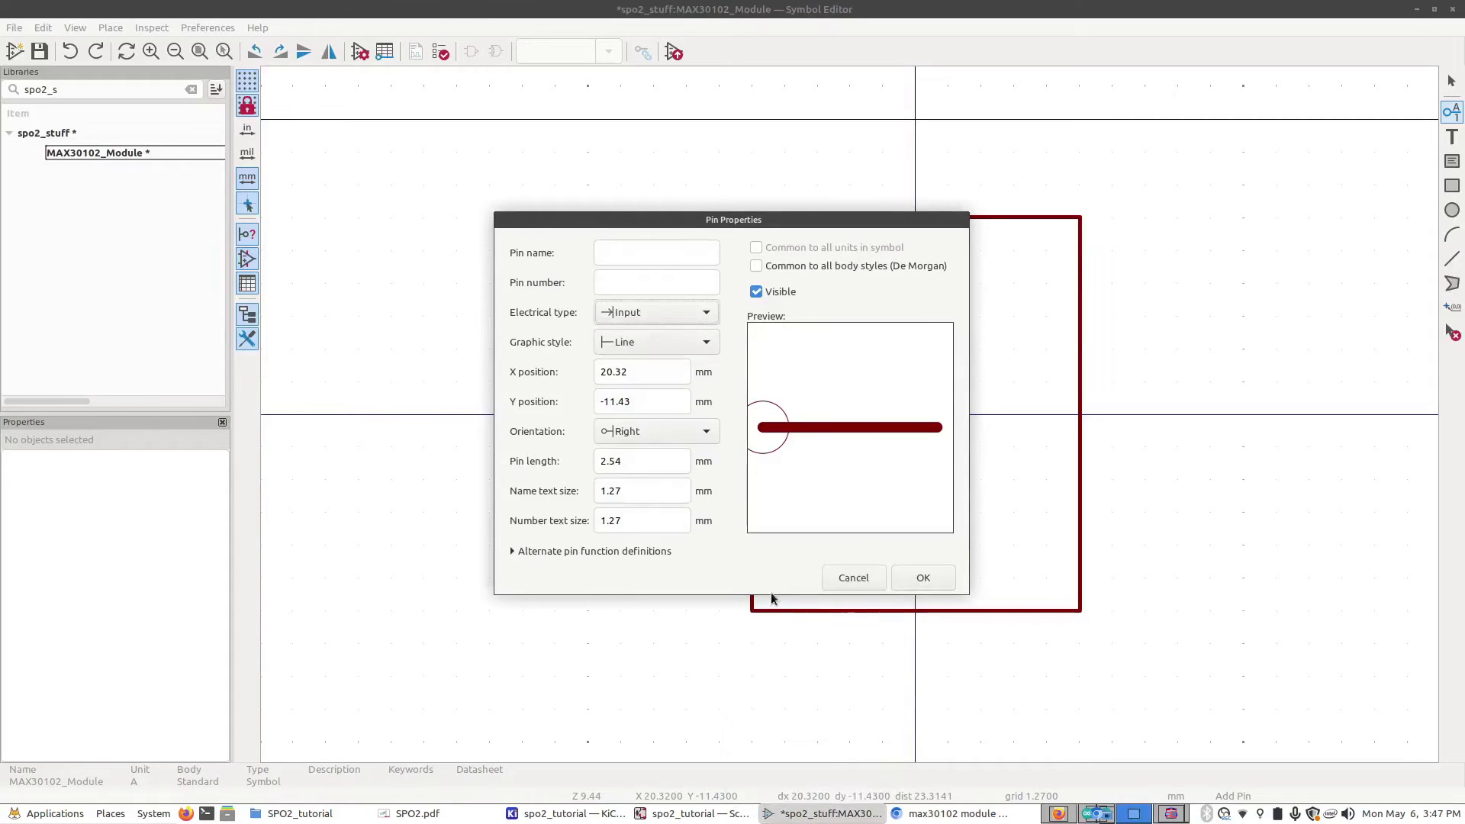
click(641, 254)
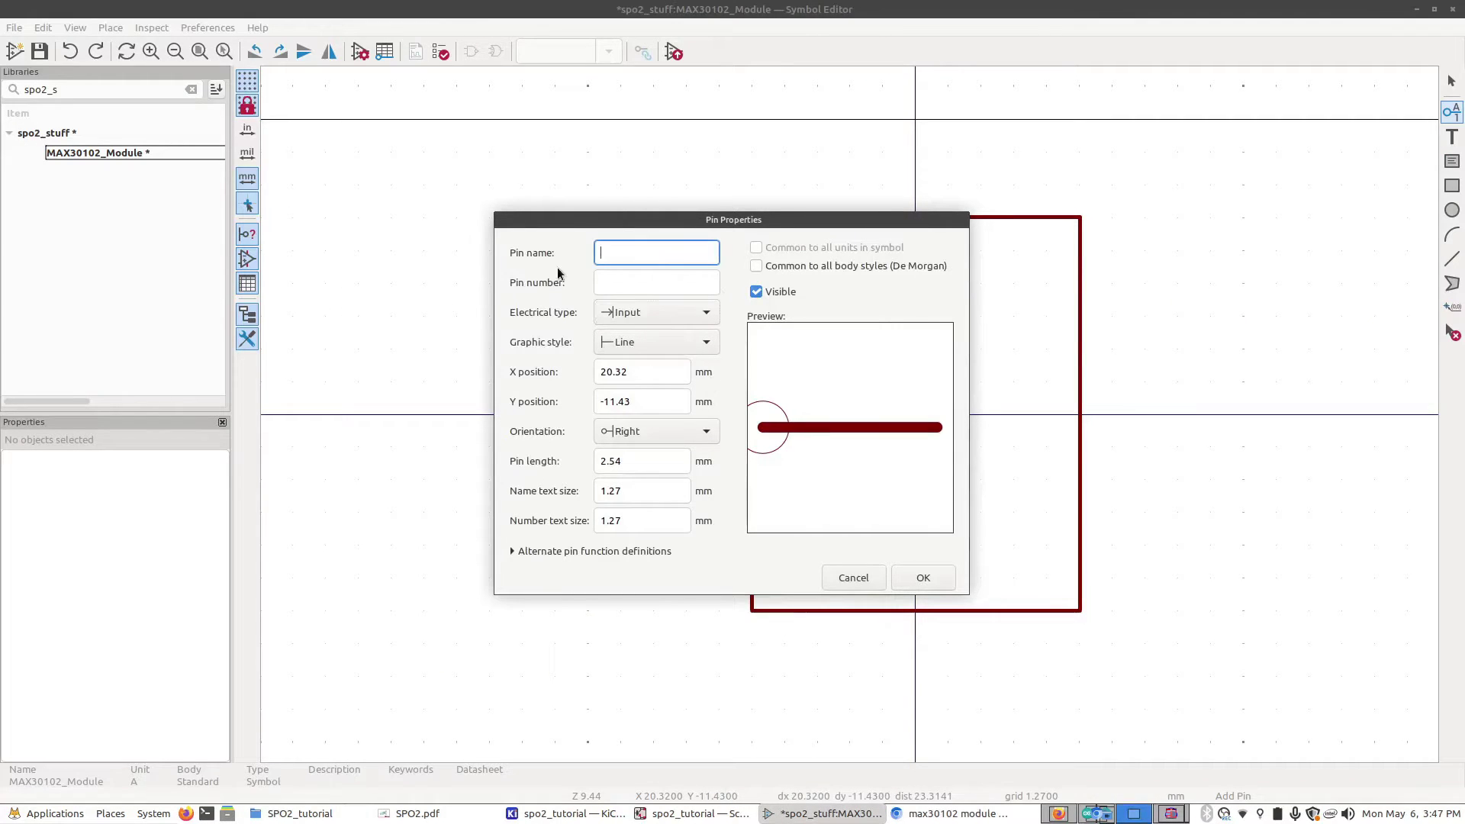
text(INT)
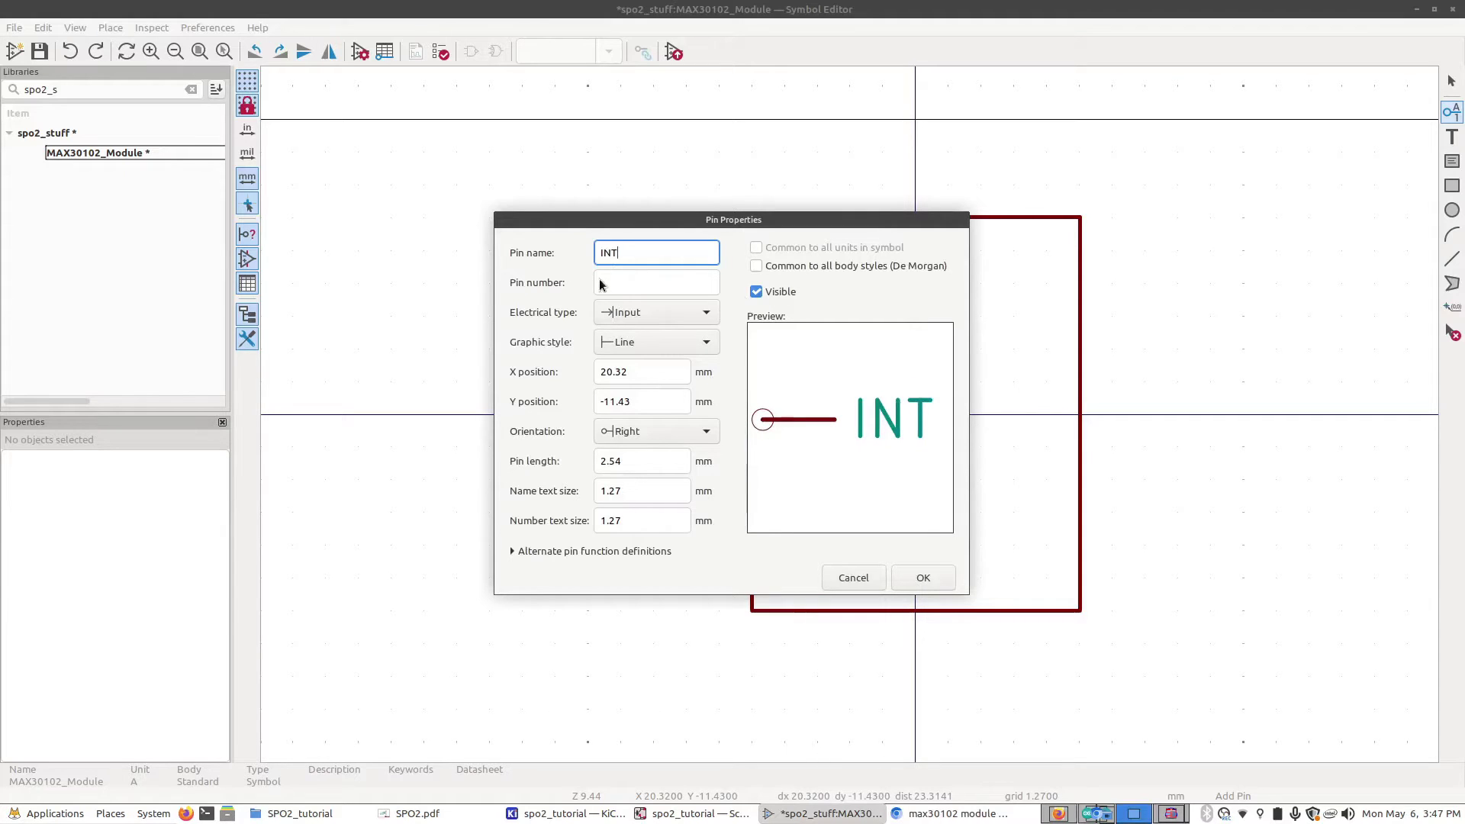
click(608, 284)
text(1)
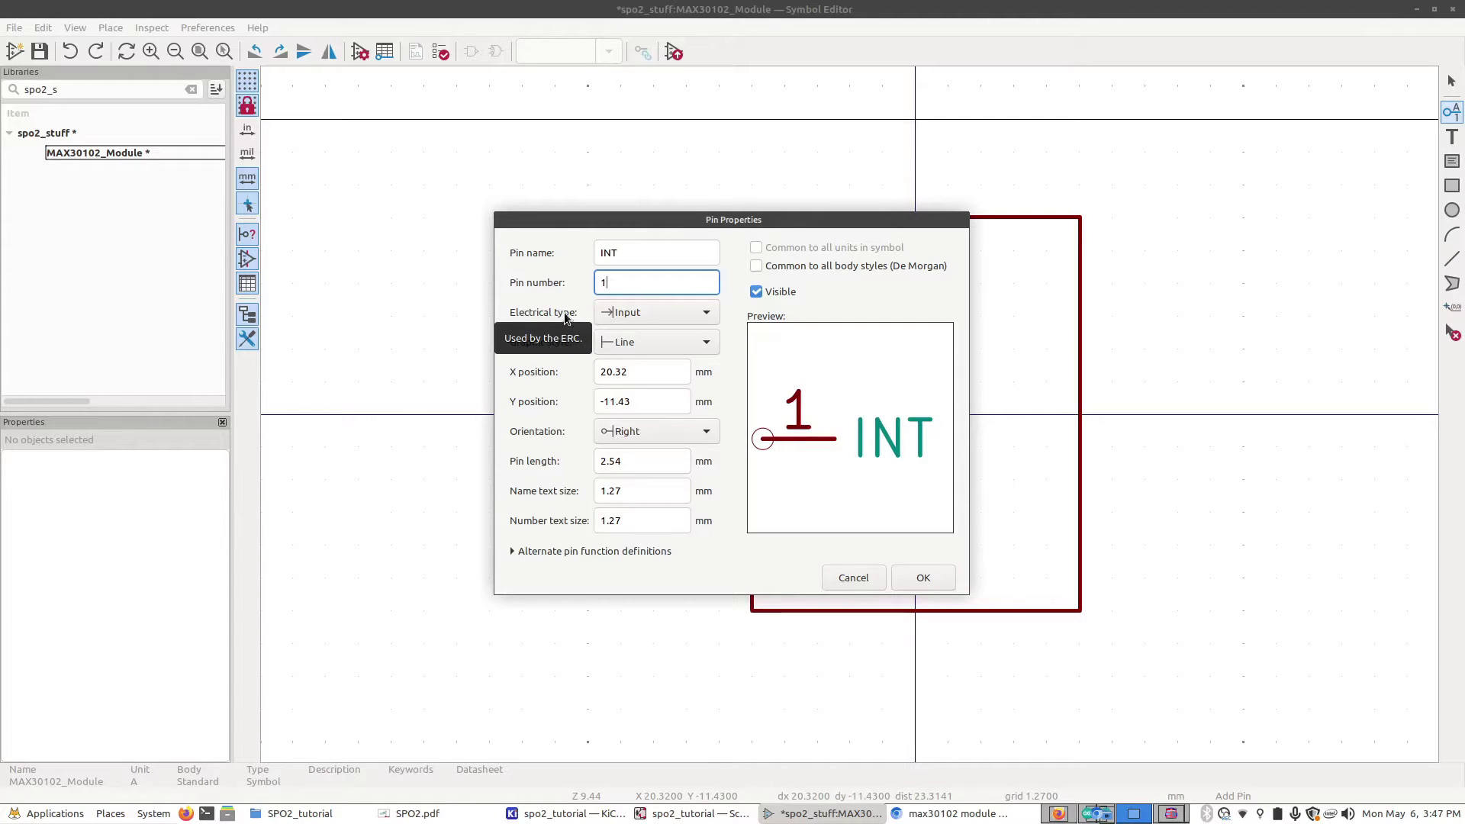
click(620, 315)
click(657, 549)
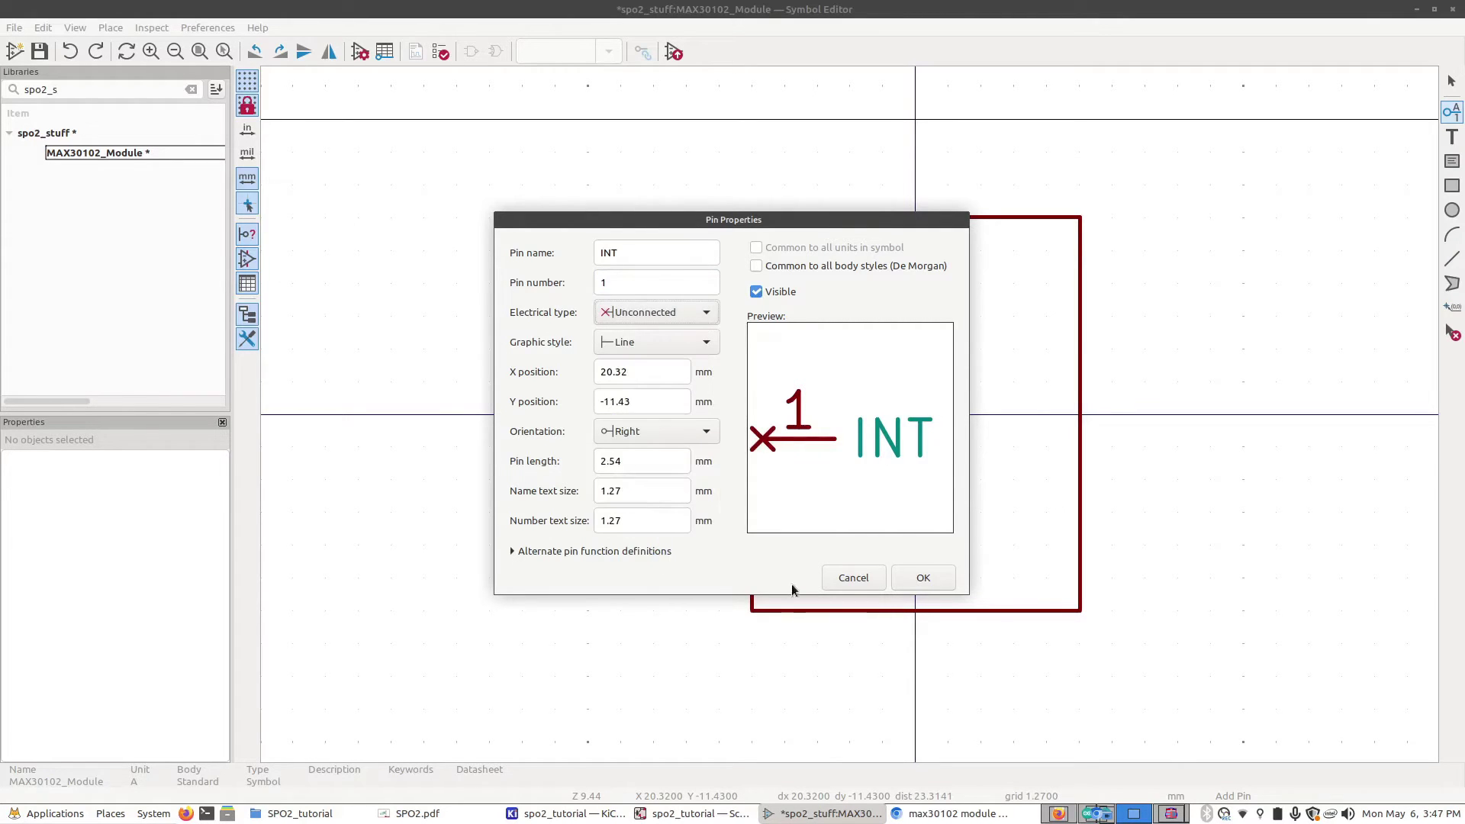
click(929, 582)
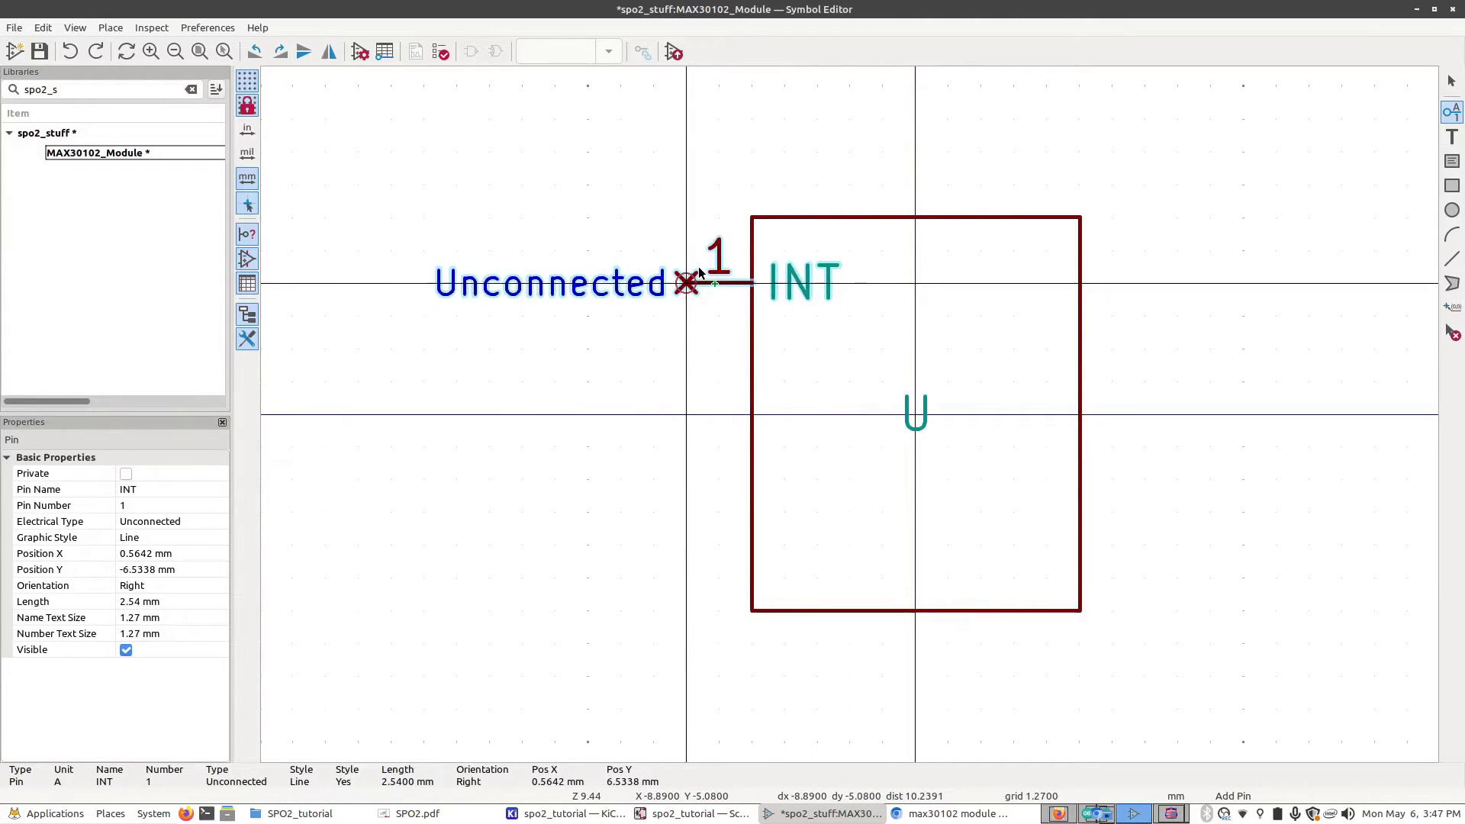
scroll(699, 272, up, 4)
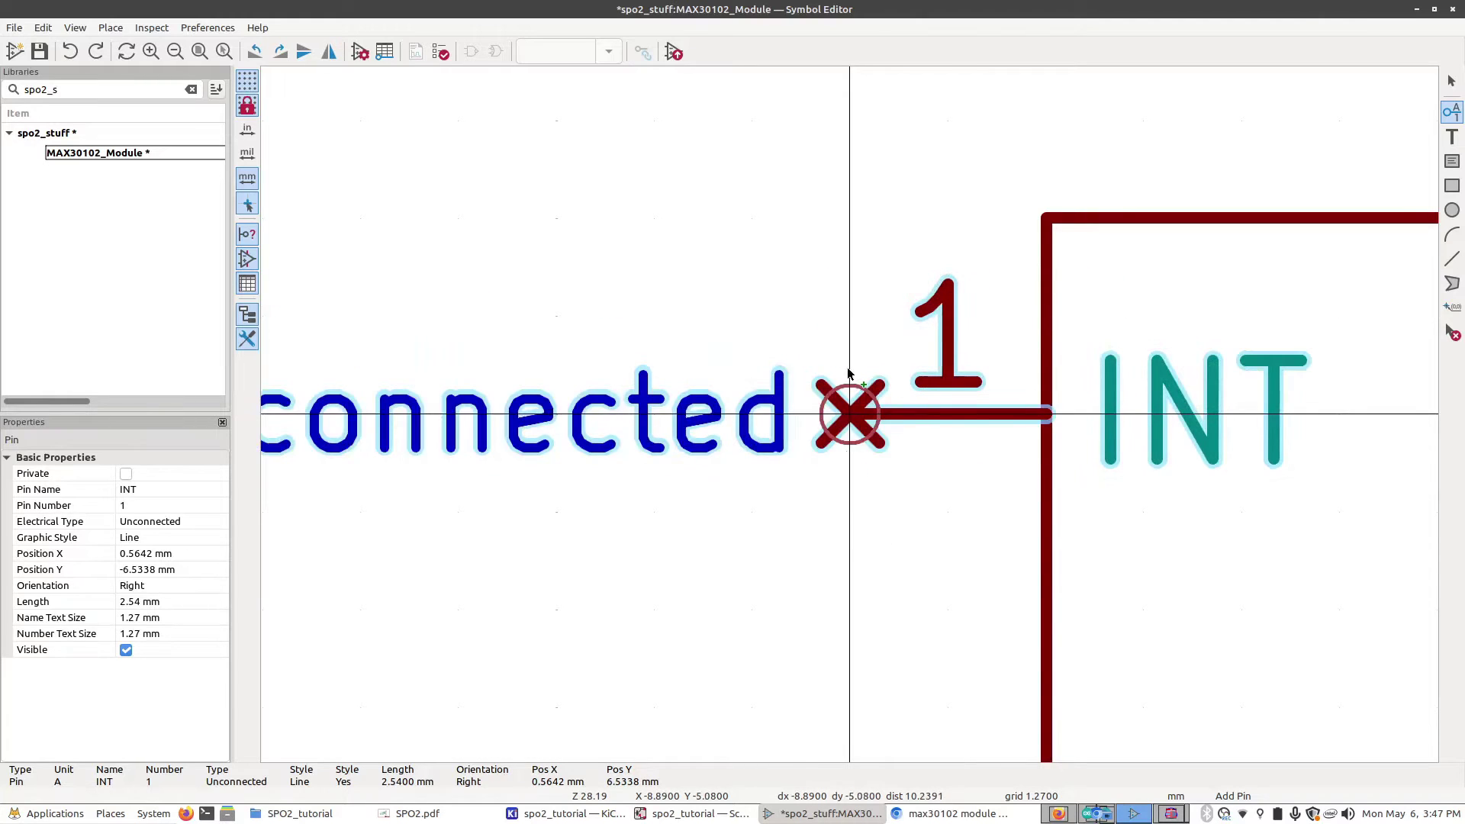
click(850, 372)
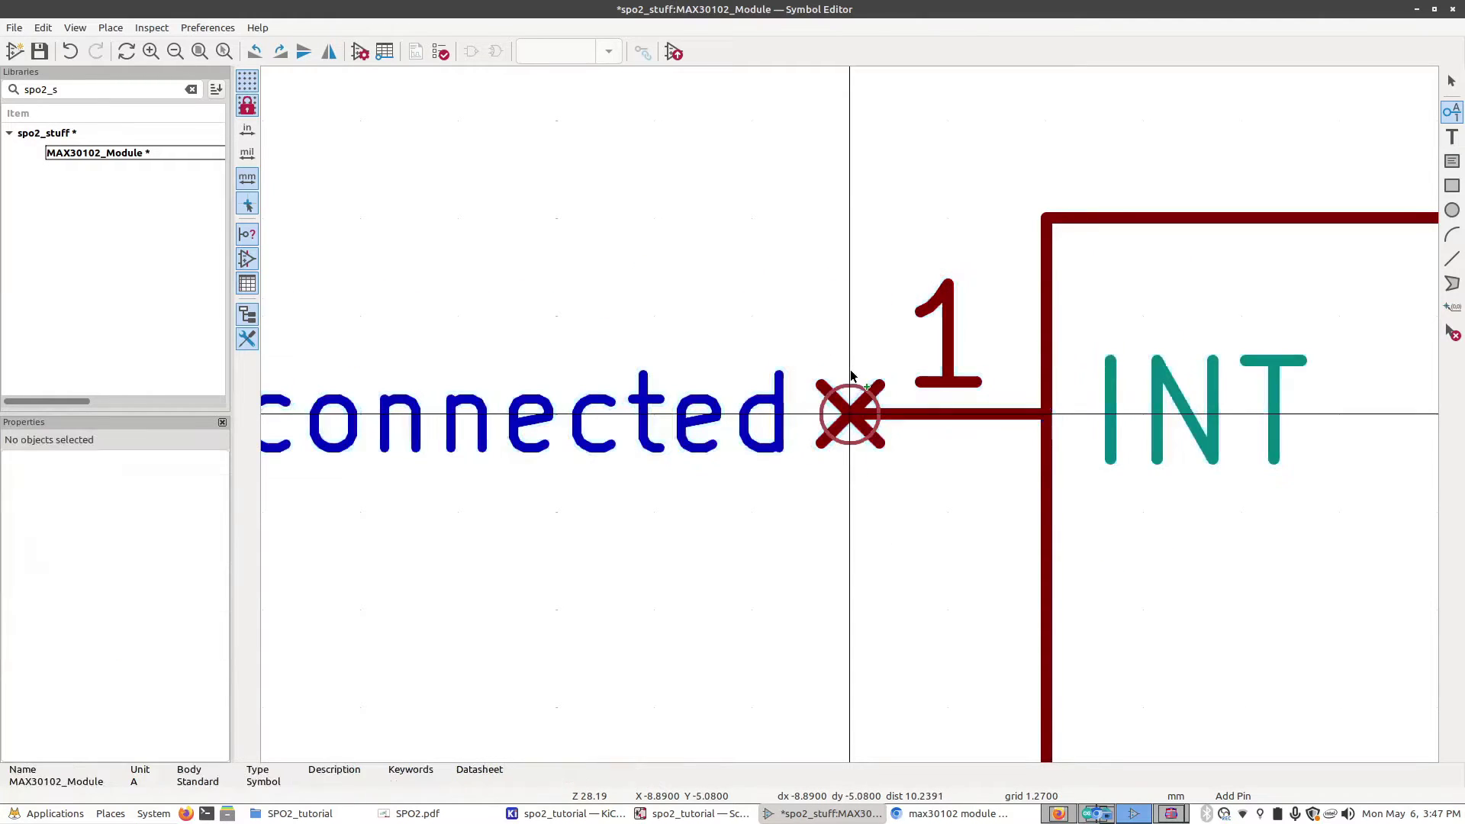
scroll(852, 412, down, 4)
scroll(851, 413, down, 2)
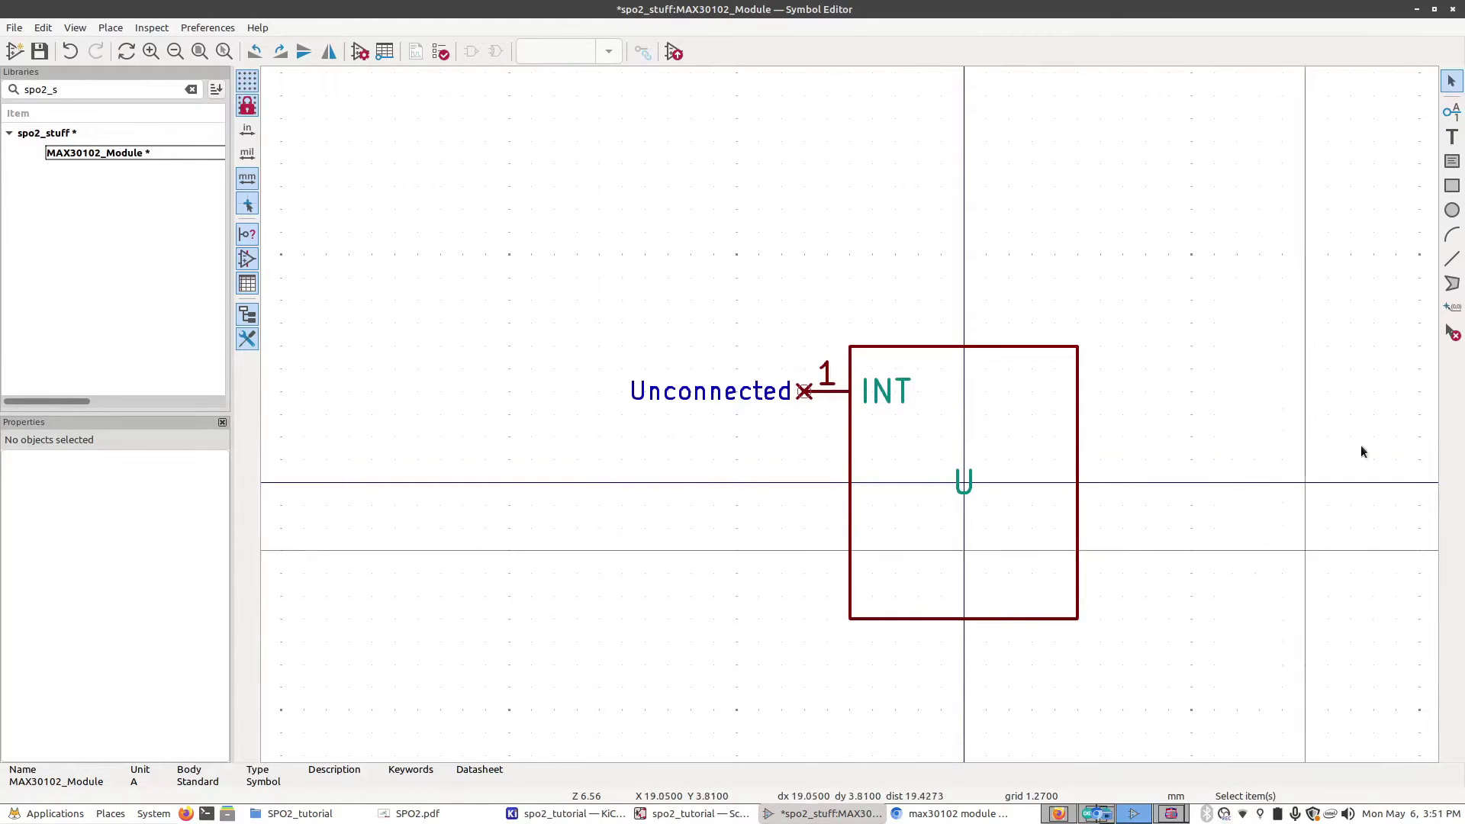
Step: Define pin 2 named SDA with Bidirectional electrical type
click(1452, 115)
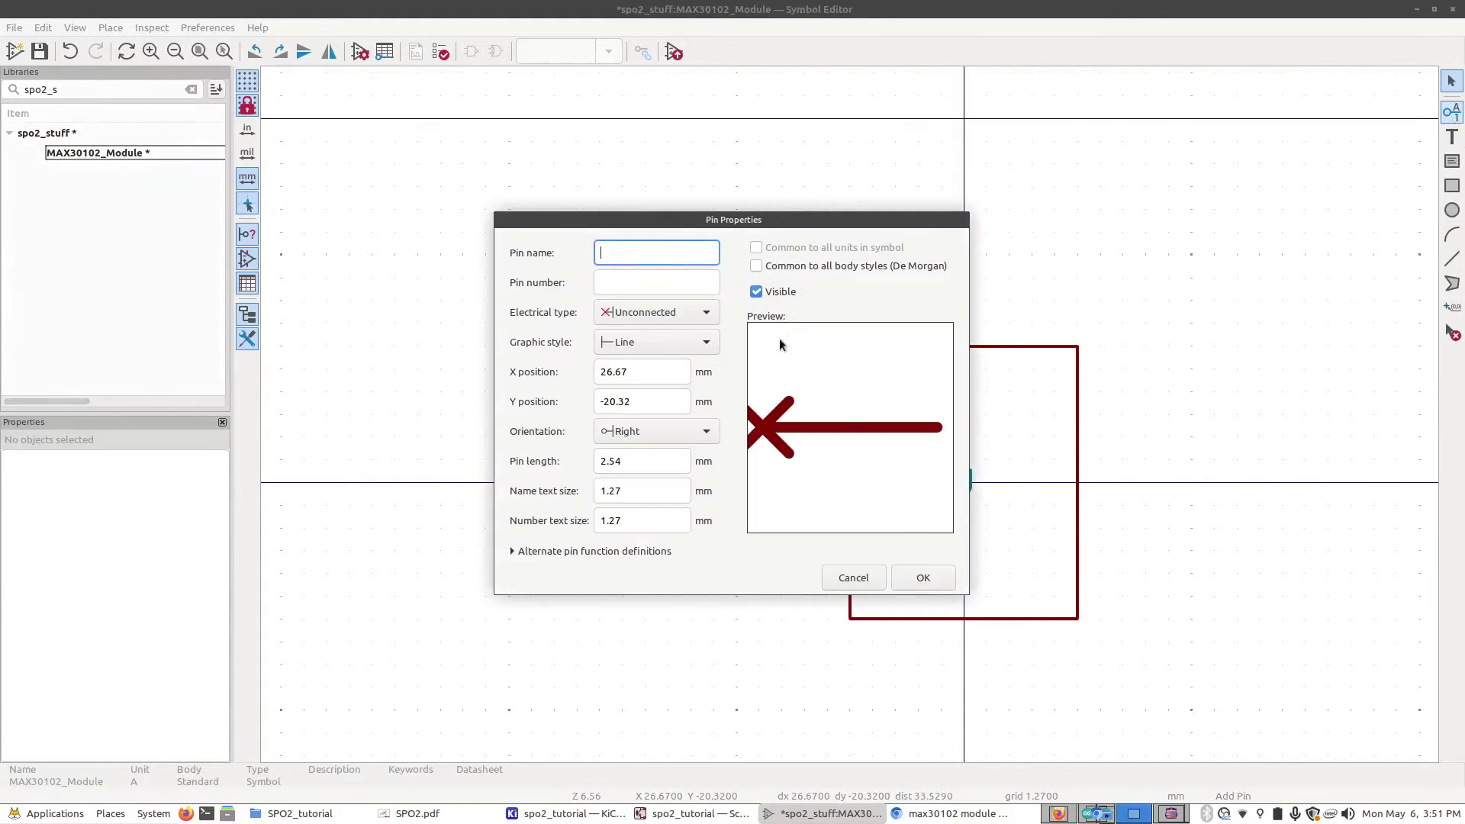
text(SDA)
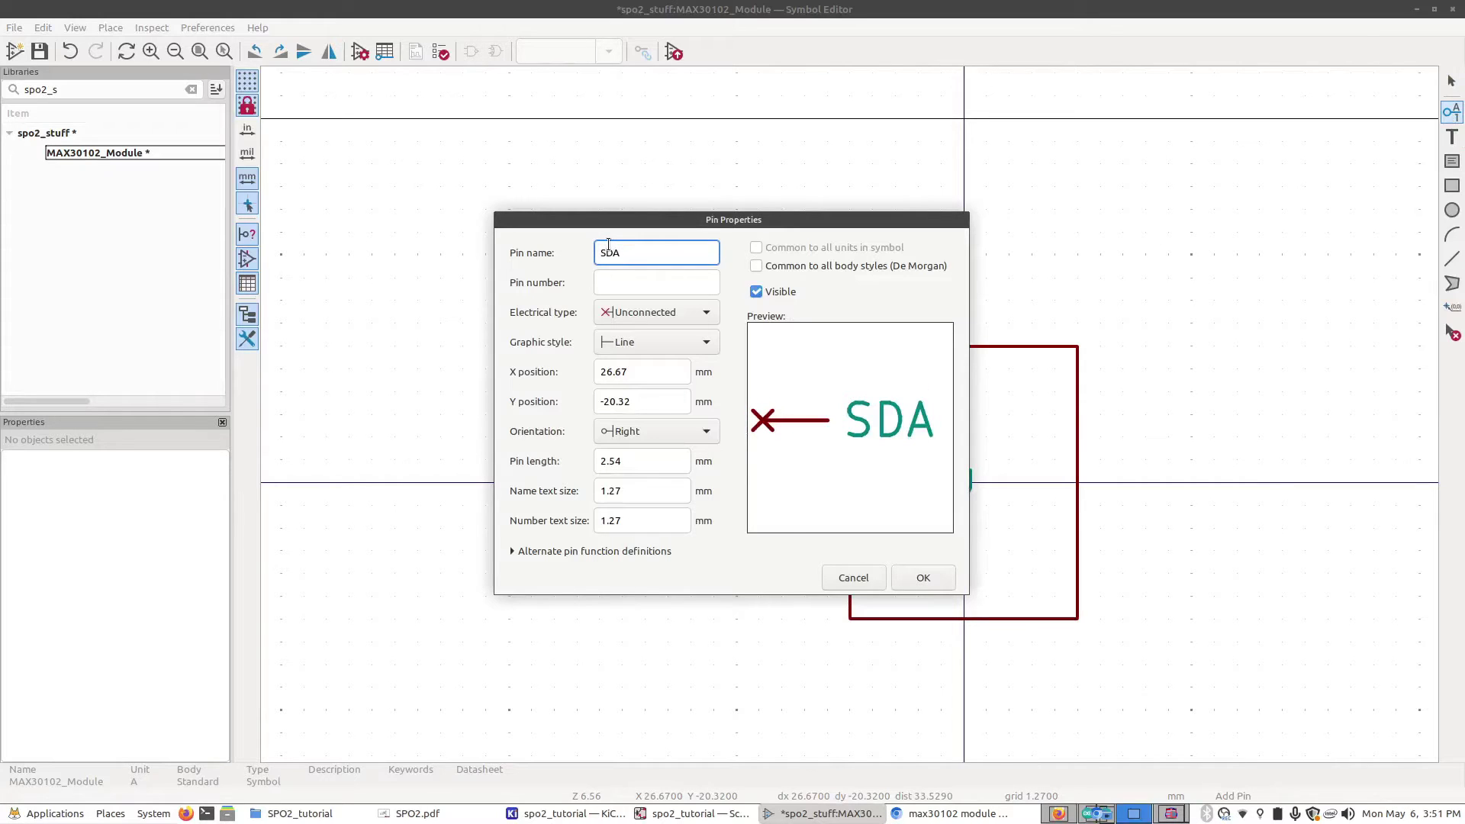
key(Tab)
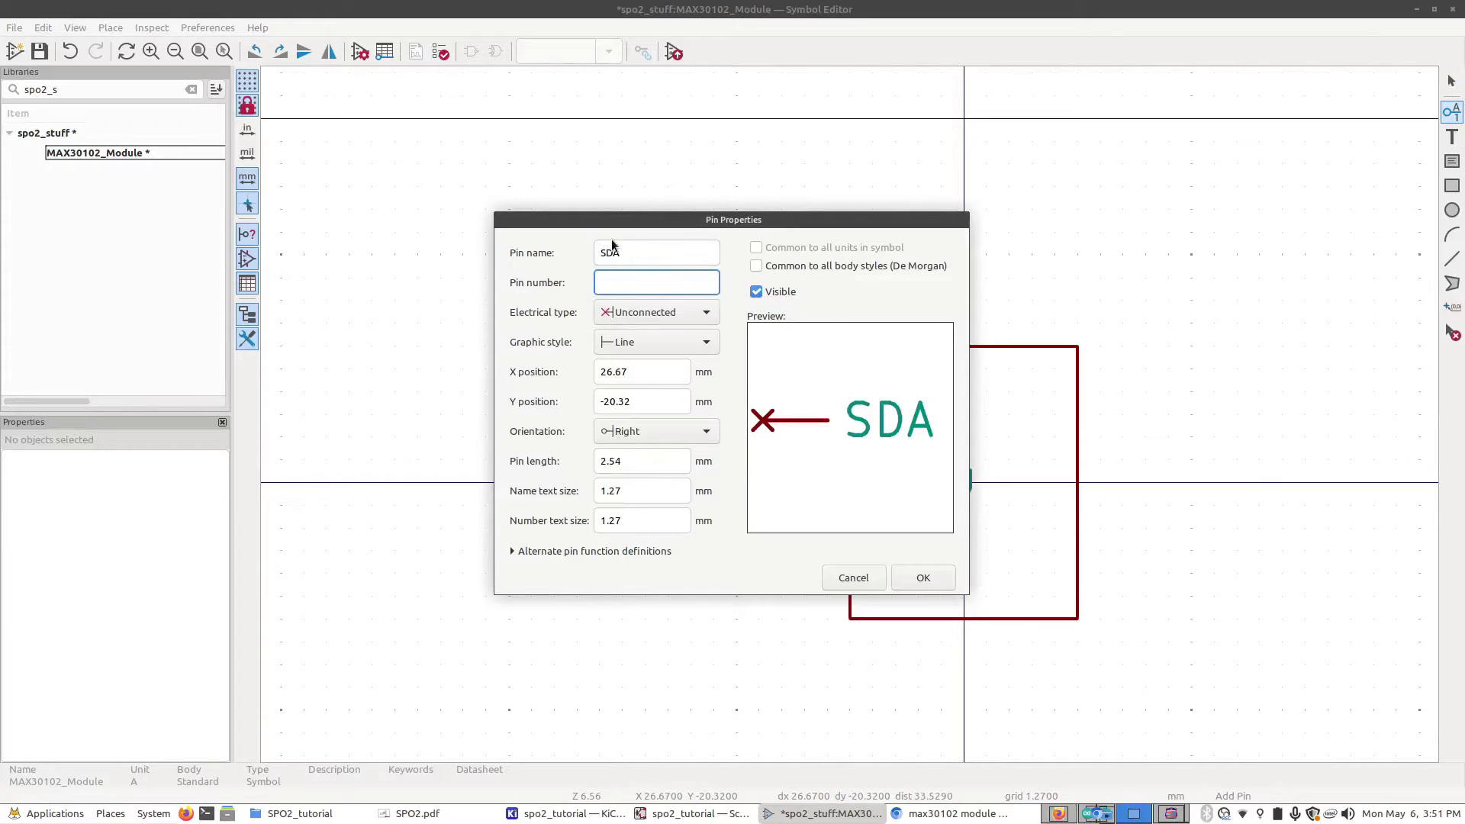
text(2)
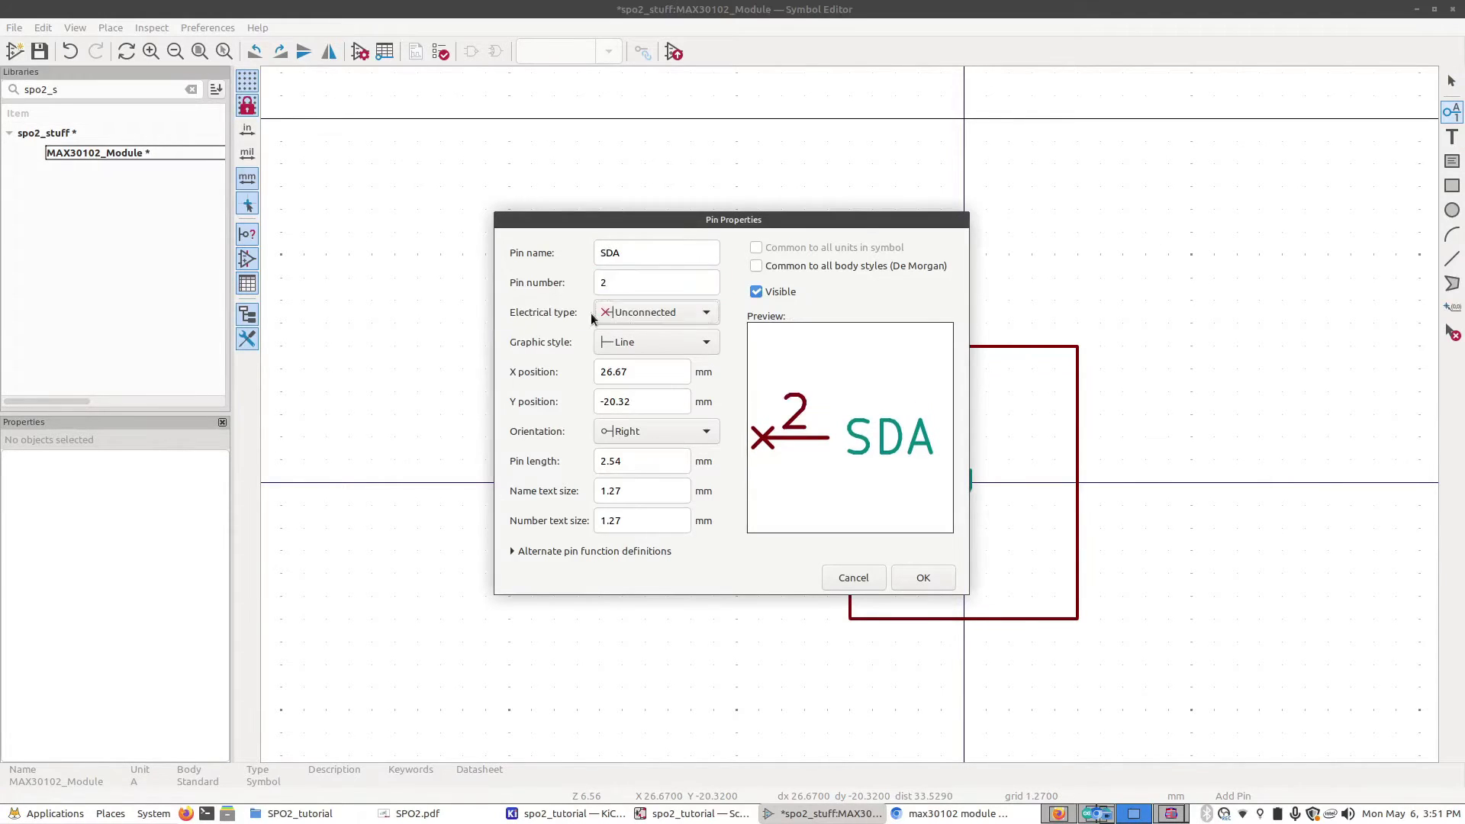
click(605, 313)
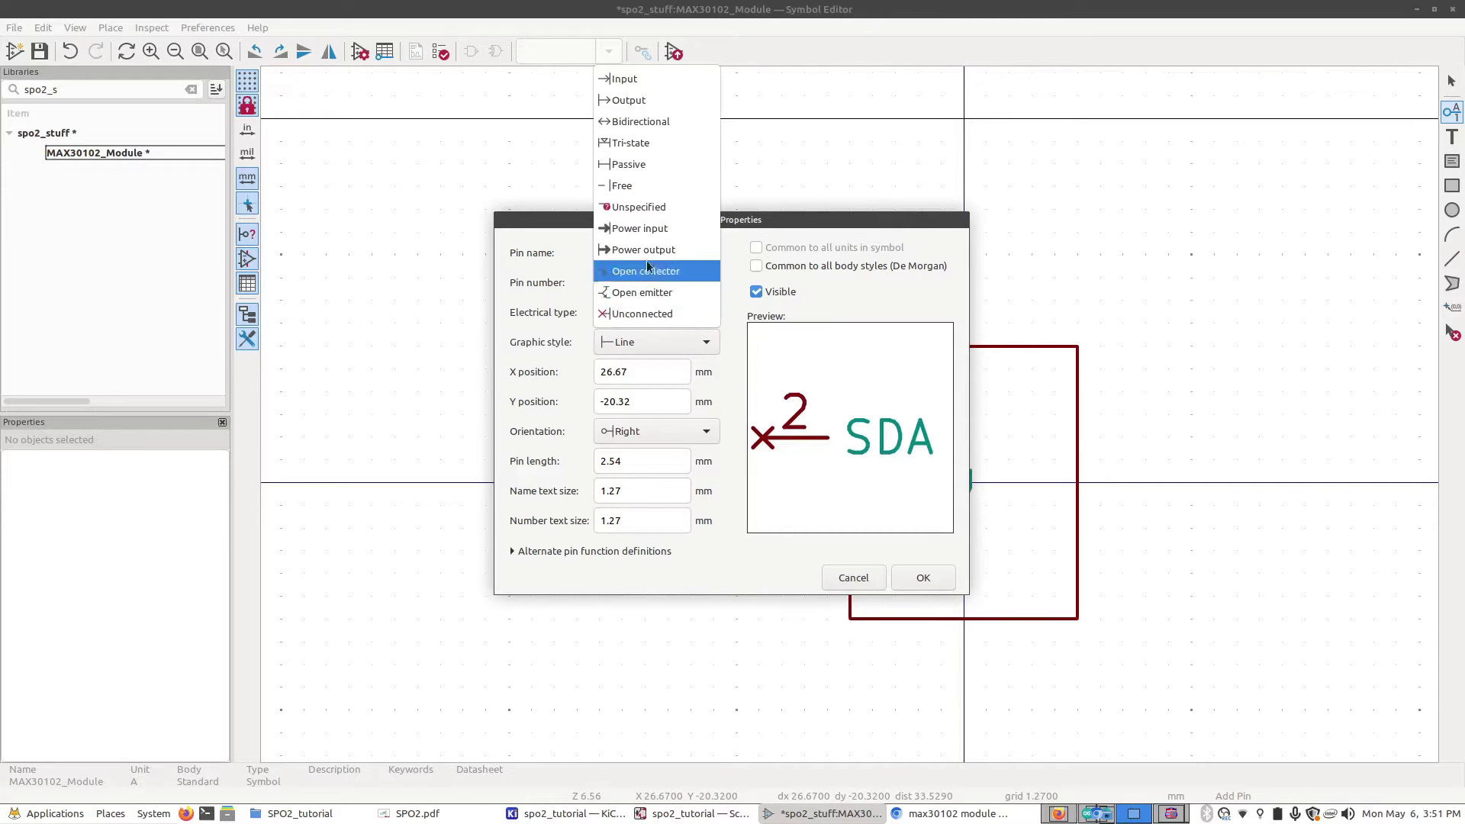
click(656, 118)
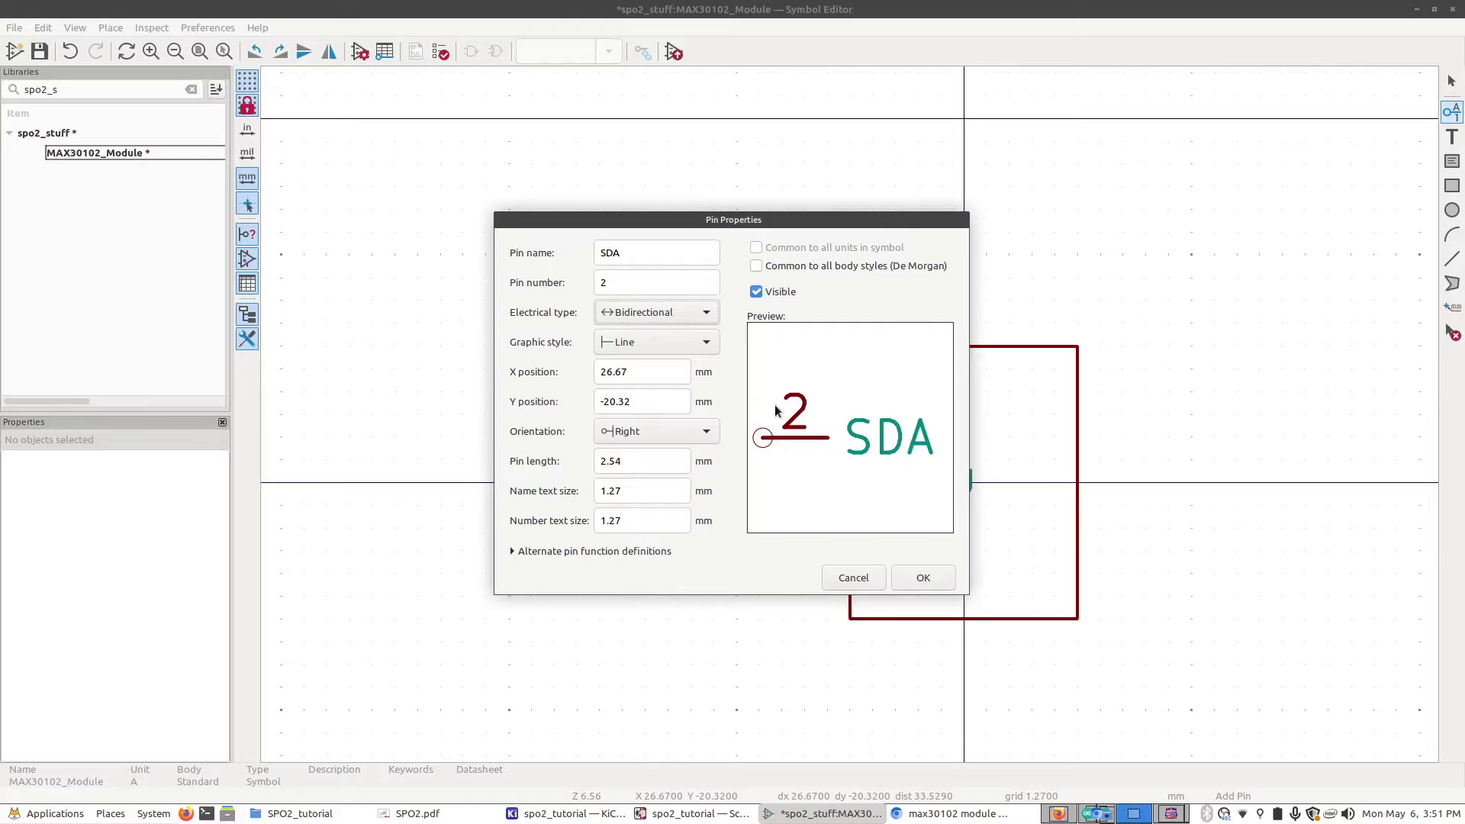
click(923, 577)
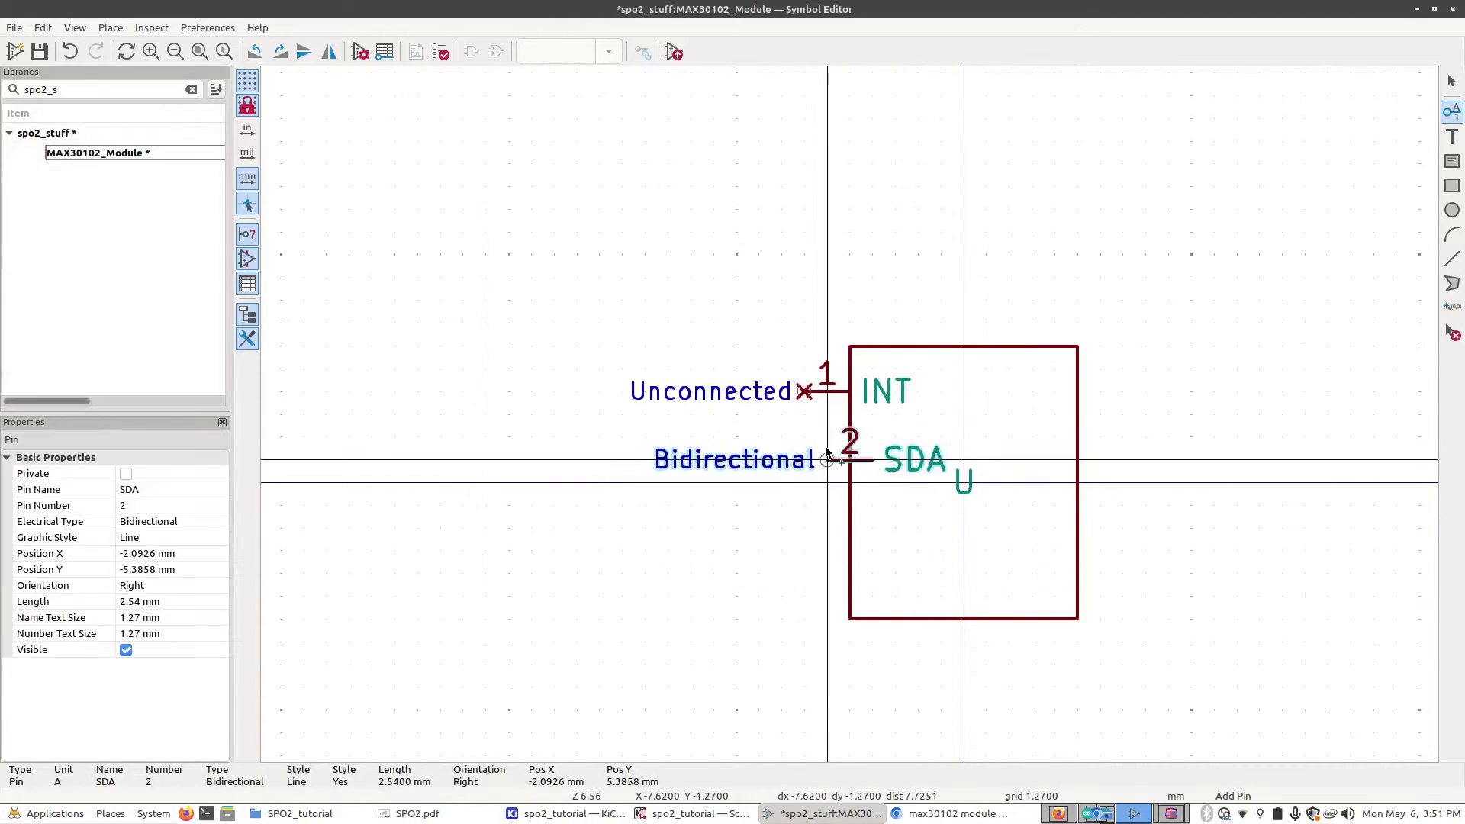
Step: Place SDA below INT, then add pin 3 SCL as an Input below it
click(809, 456)
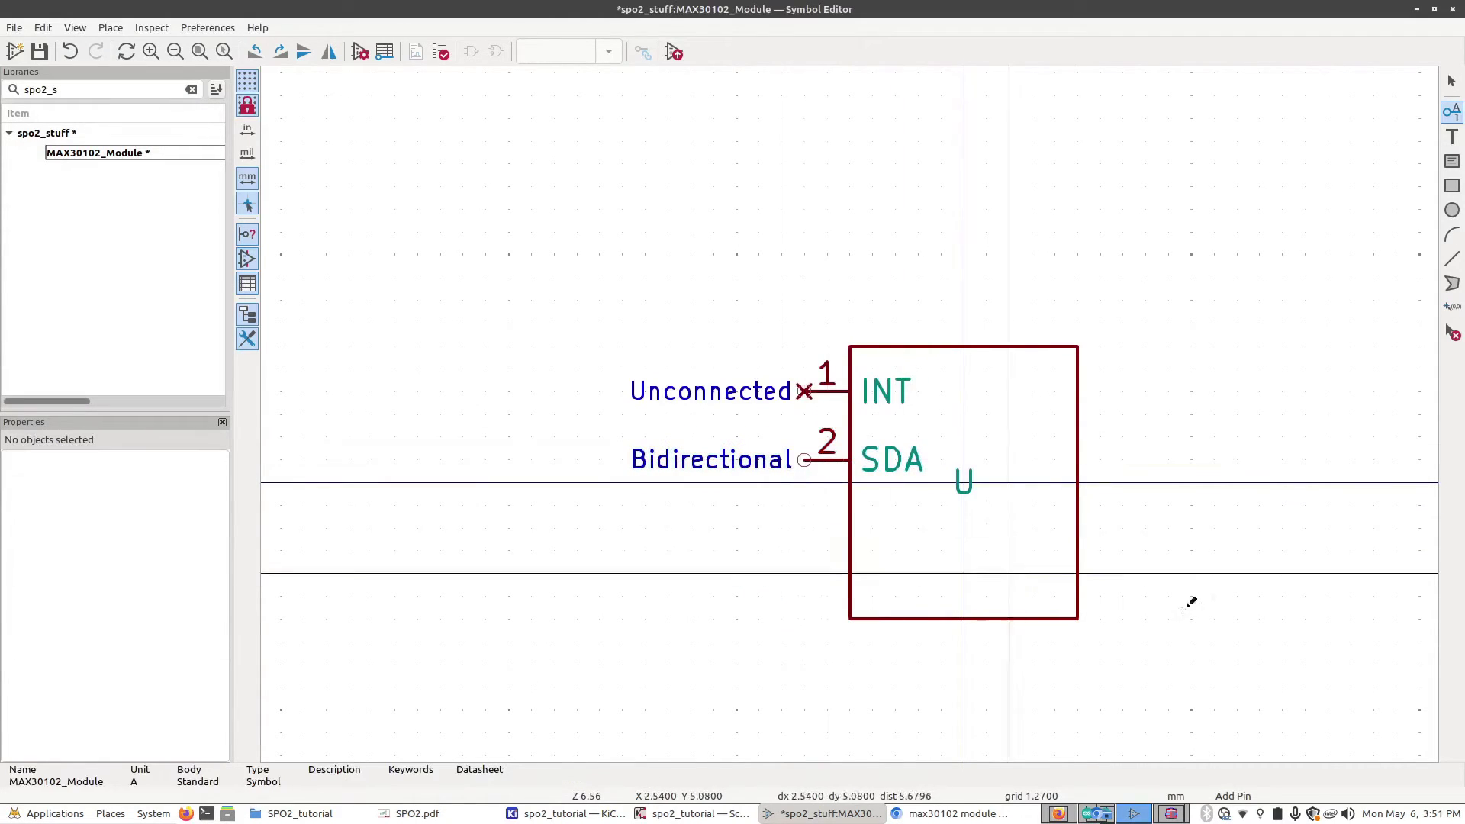
click(921, 254)
text(SCL)
key(Tab)
text(3)
click(639, 314)
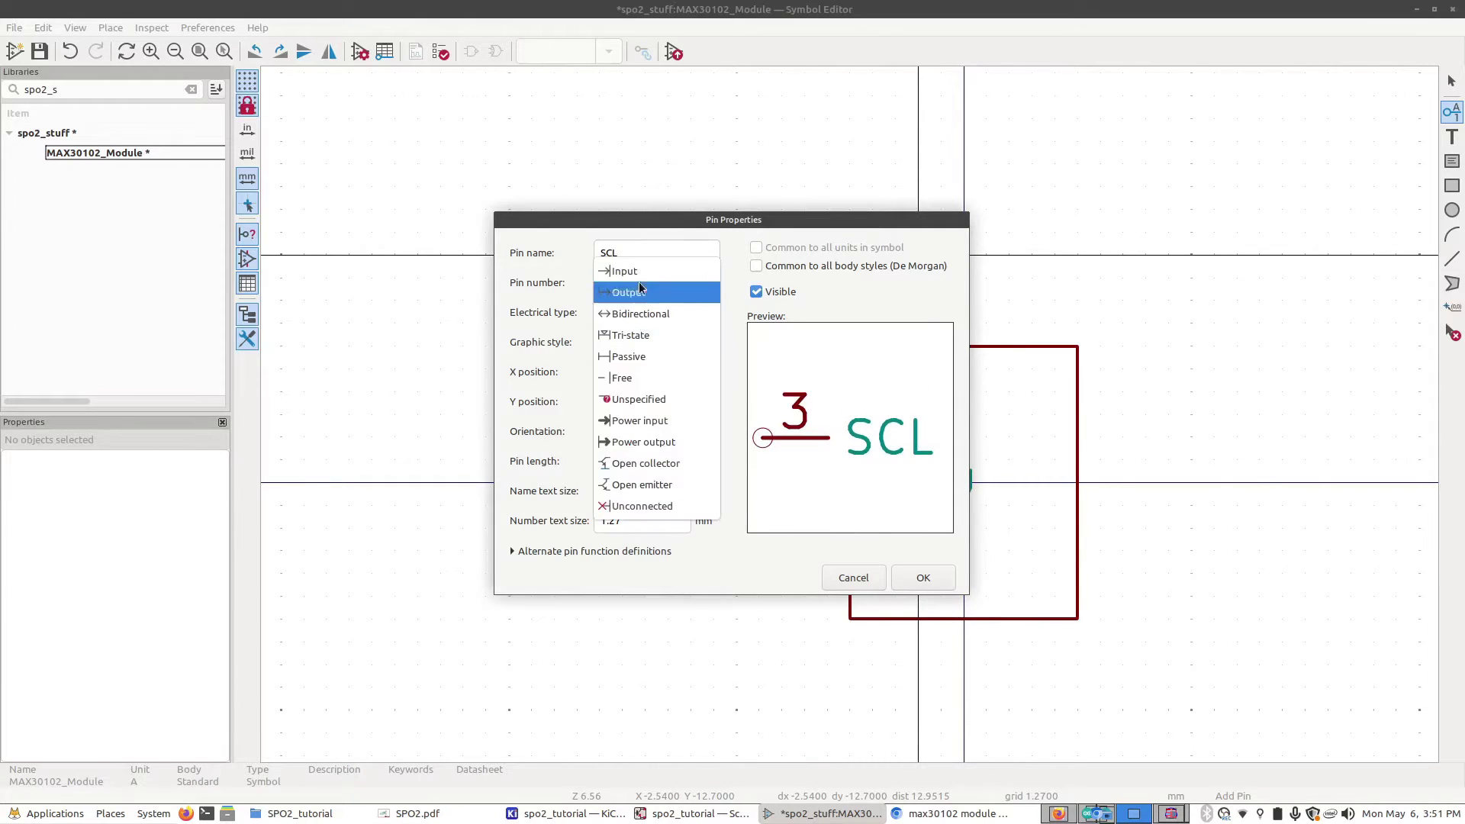
click(626, 271)
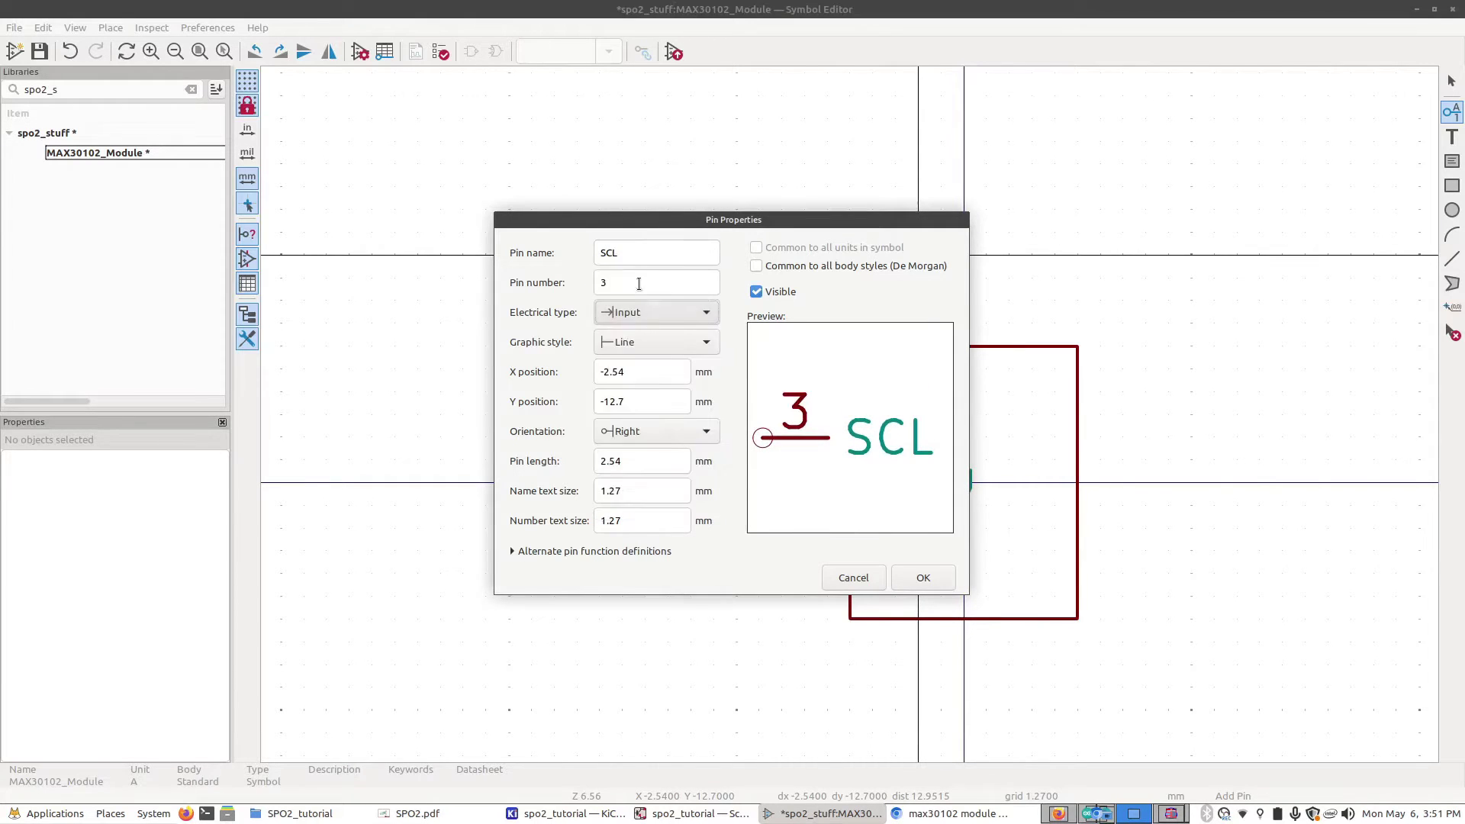
click(925, 580)
click(816, 507)
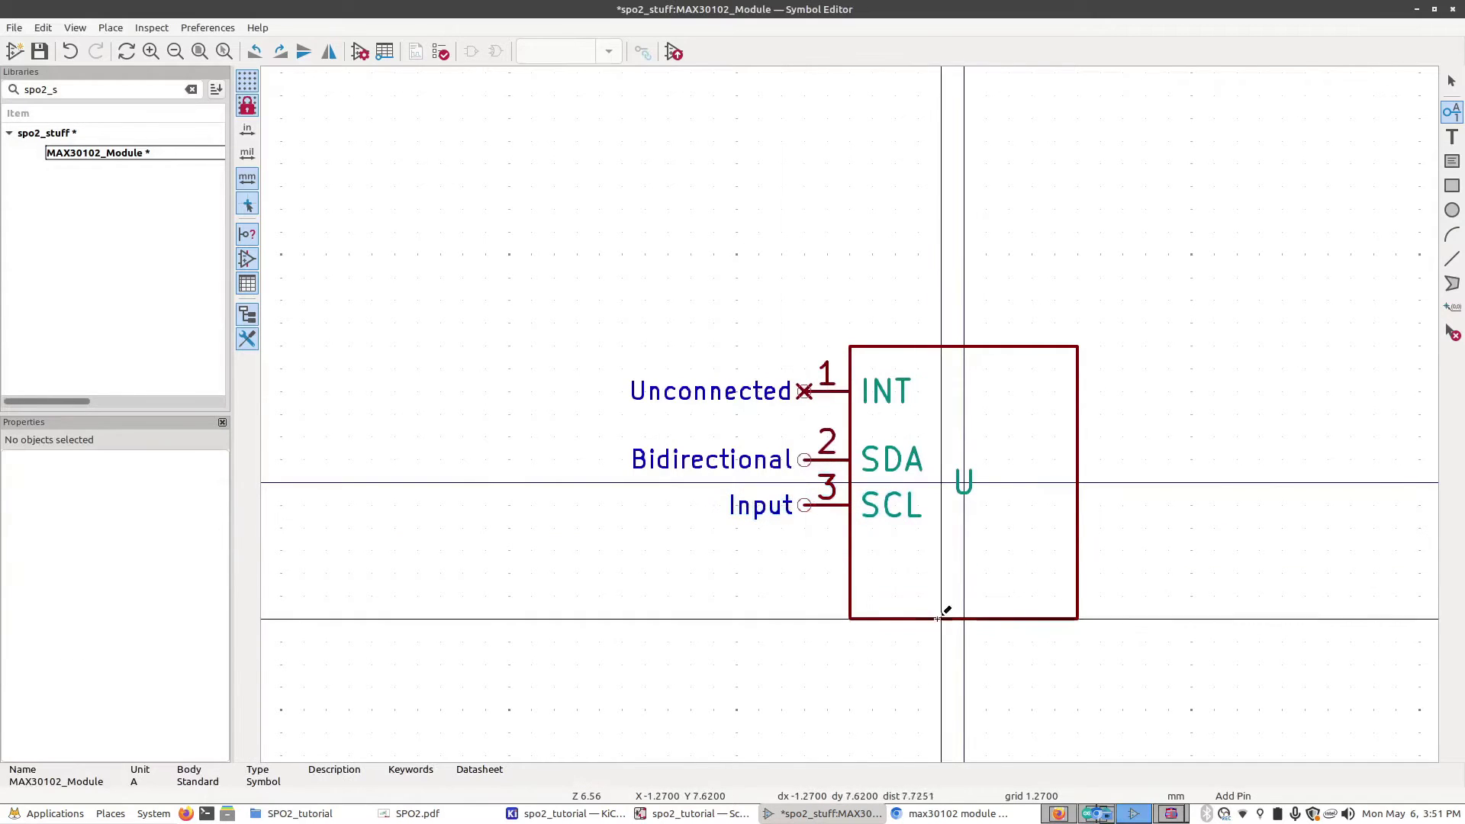
Step: Add pin 4 named GND, type Power output, below SCL
click(1457, 112)
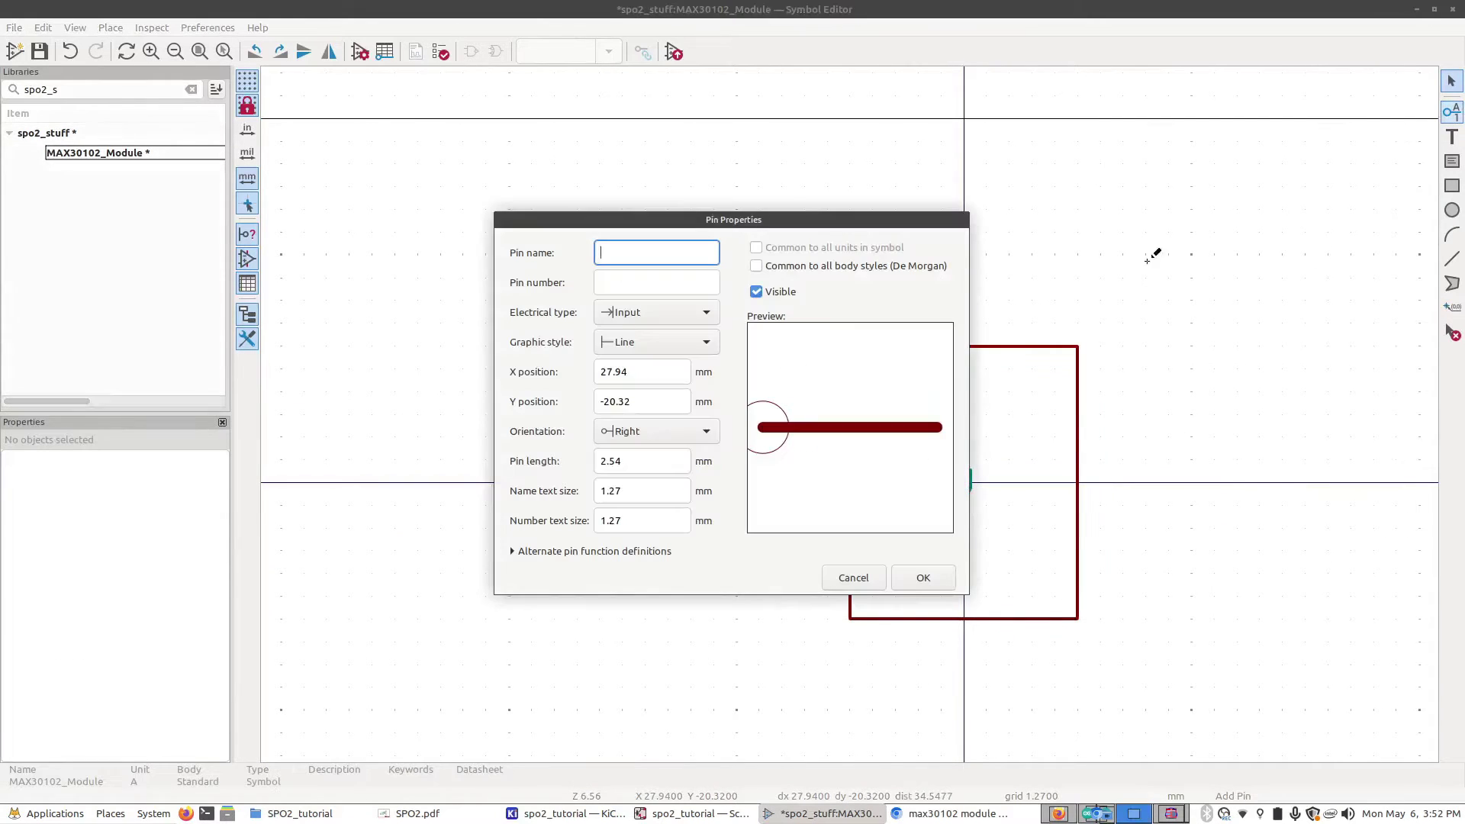
text(GND)
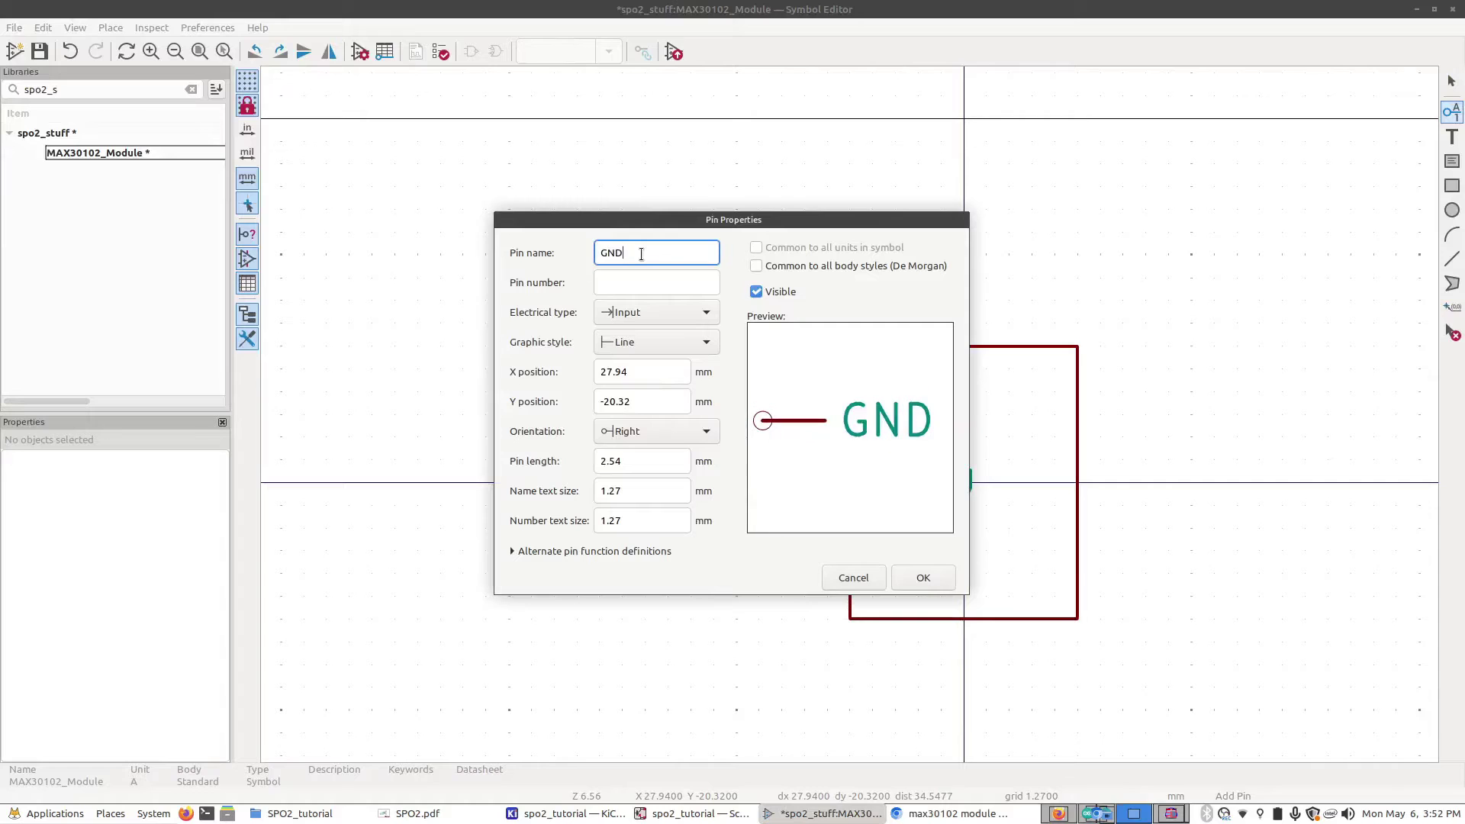
click(652, 290)
text(4)
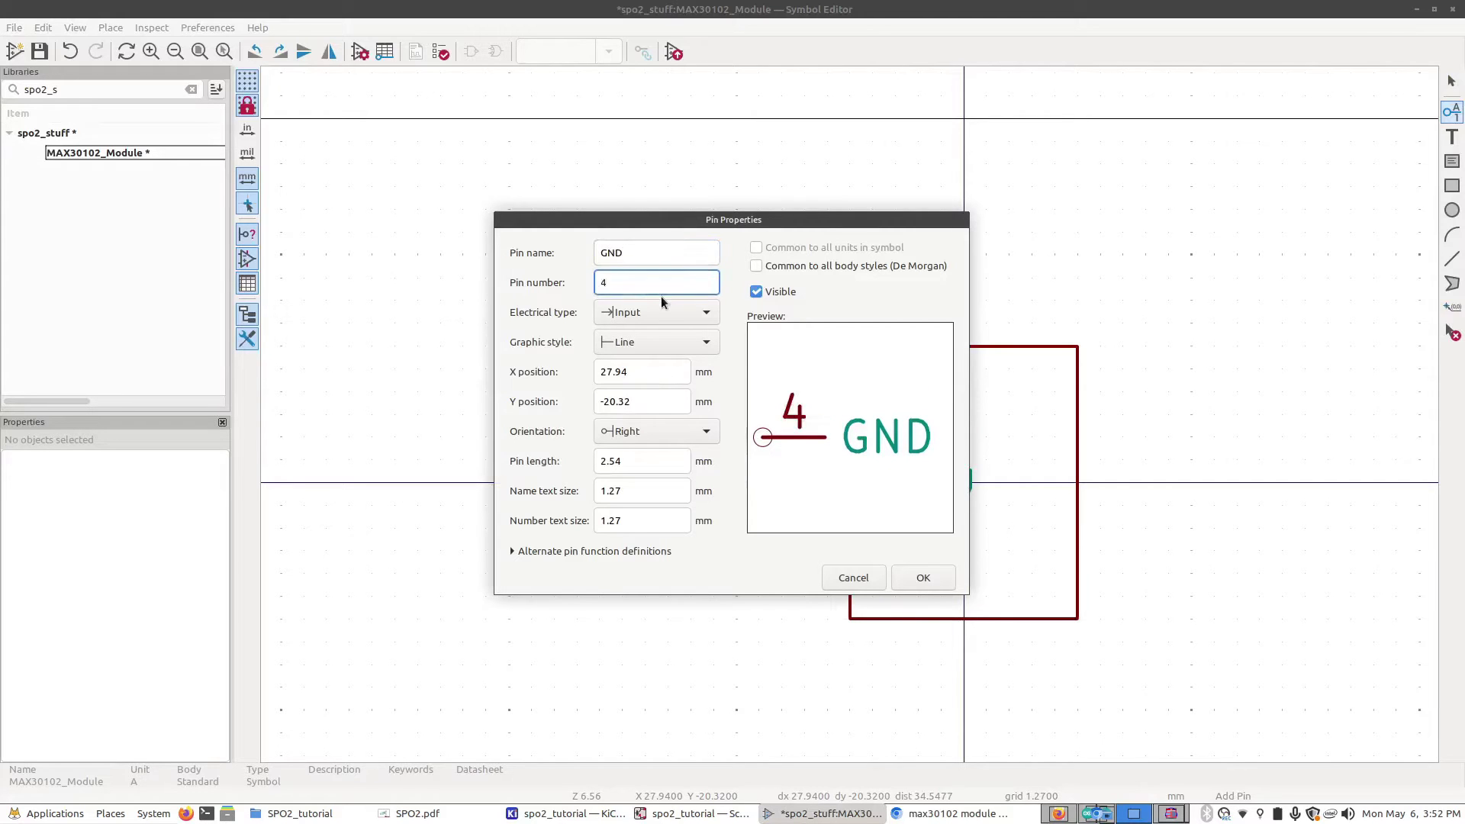
click(625, 314)
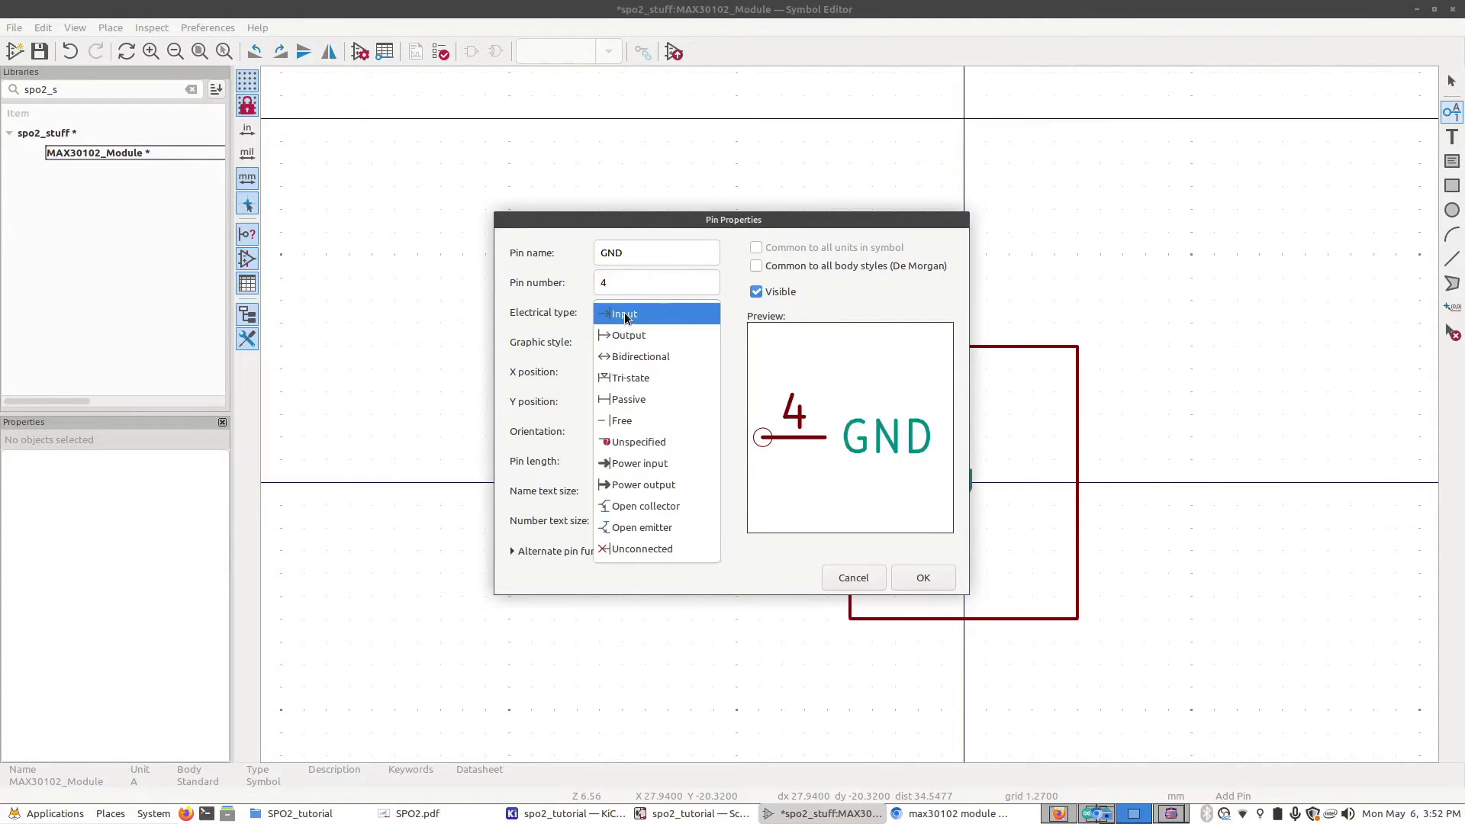
click(646, 486)
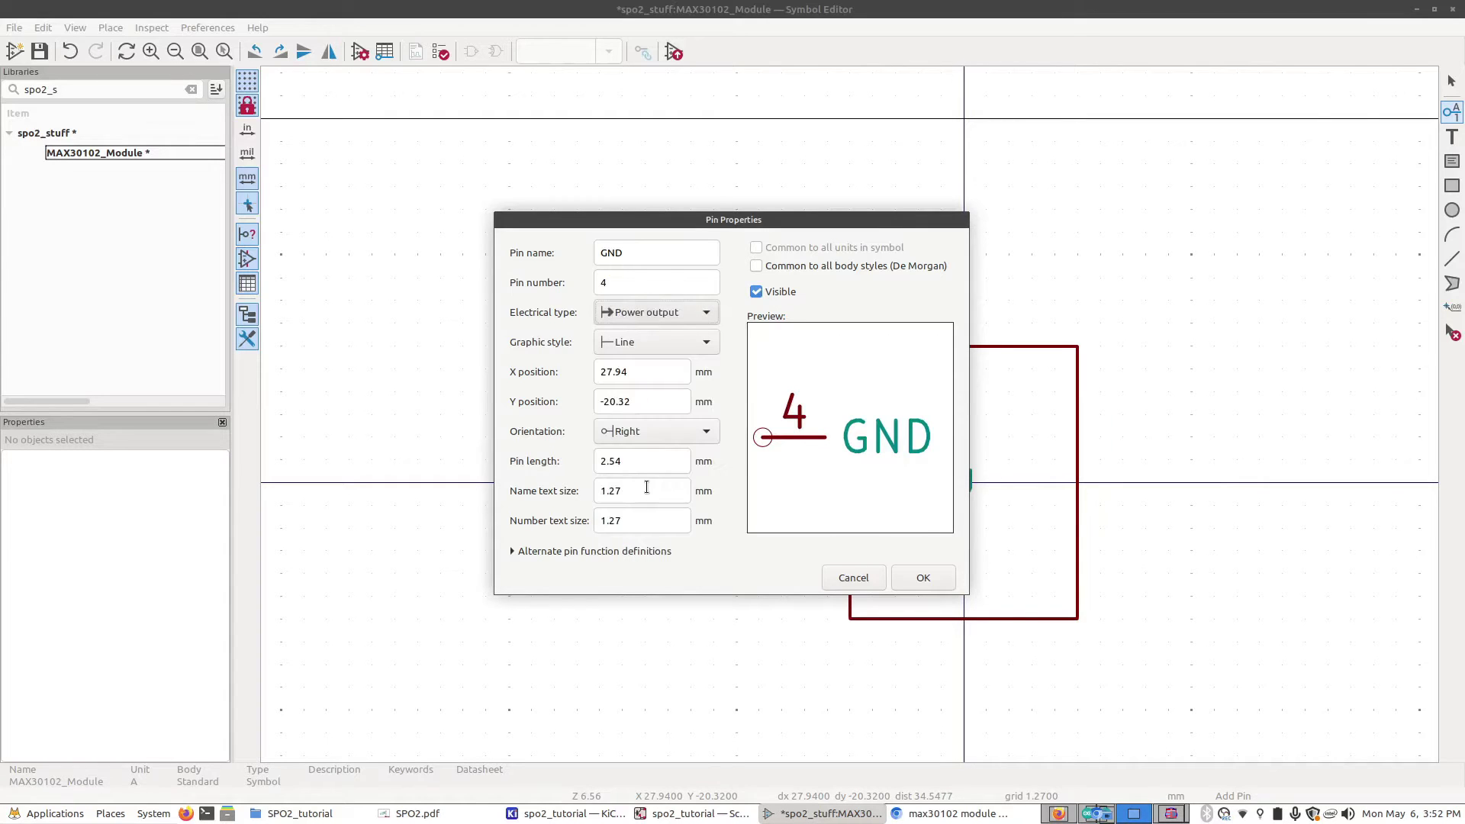
key(Return)
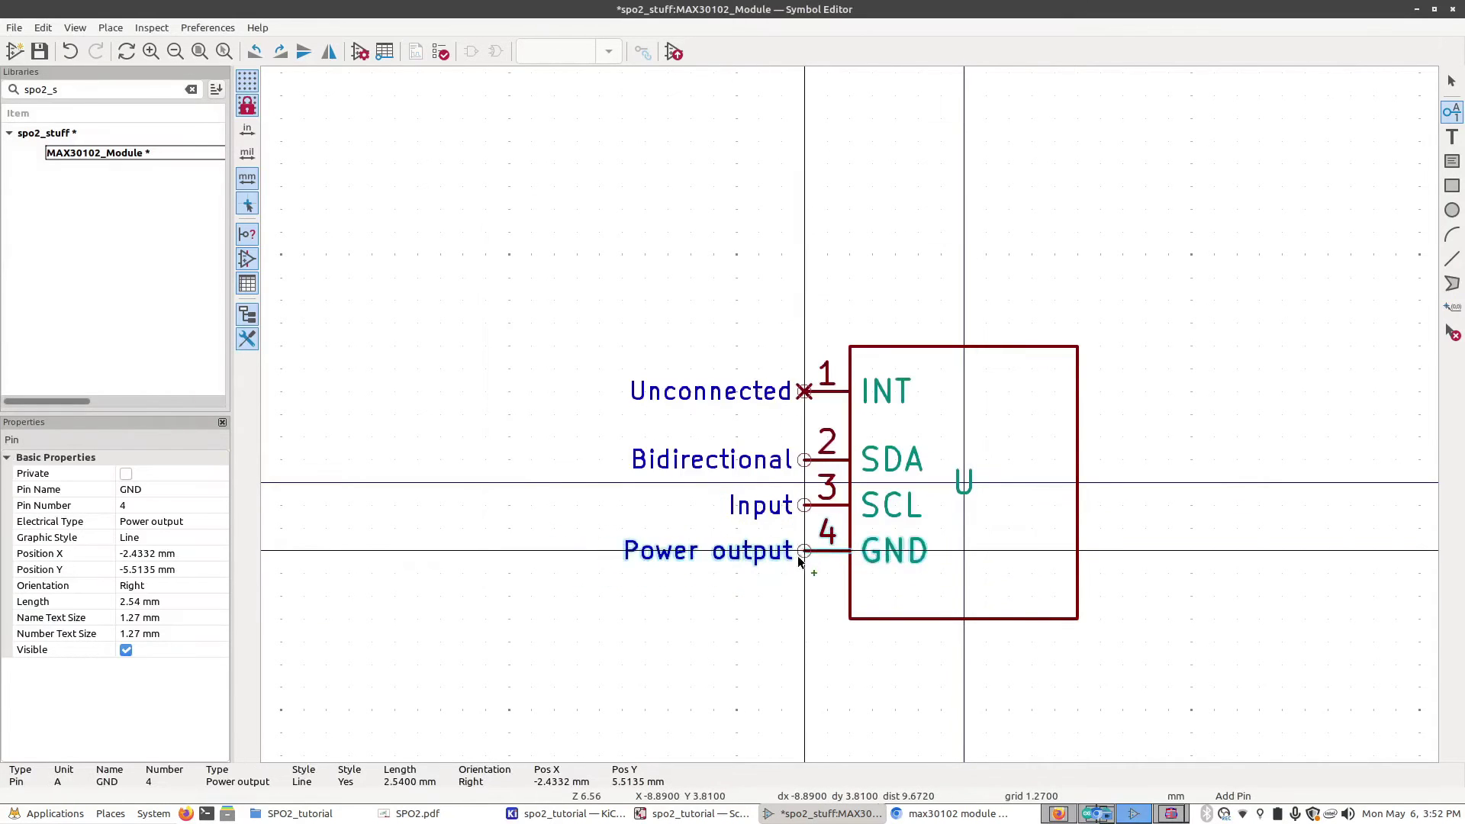
click(802, 558)
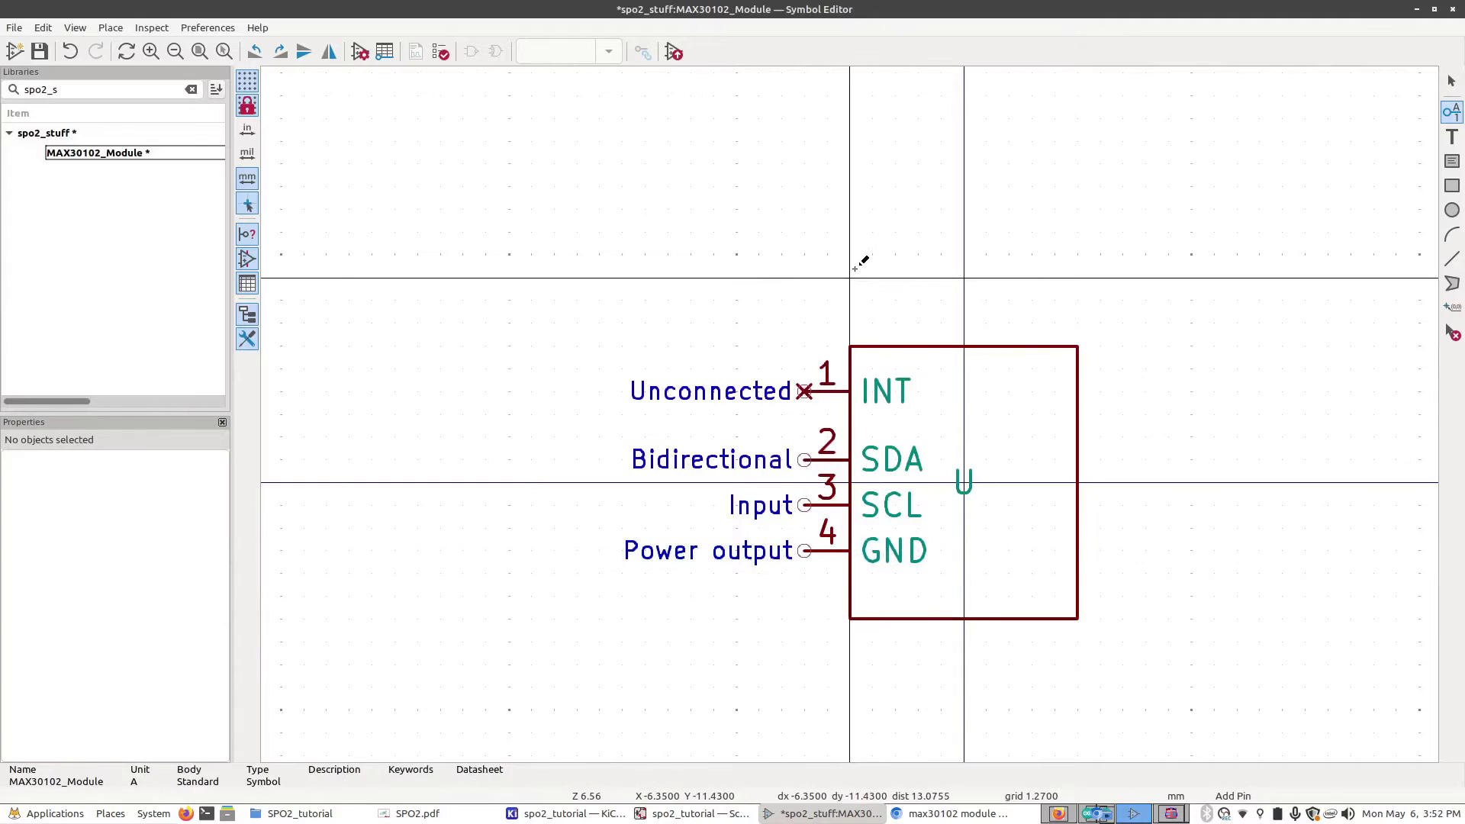
Step: Add pin 5 named VCC, type Power input, on the body's left side
click(854, 267)
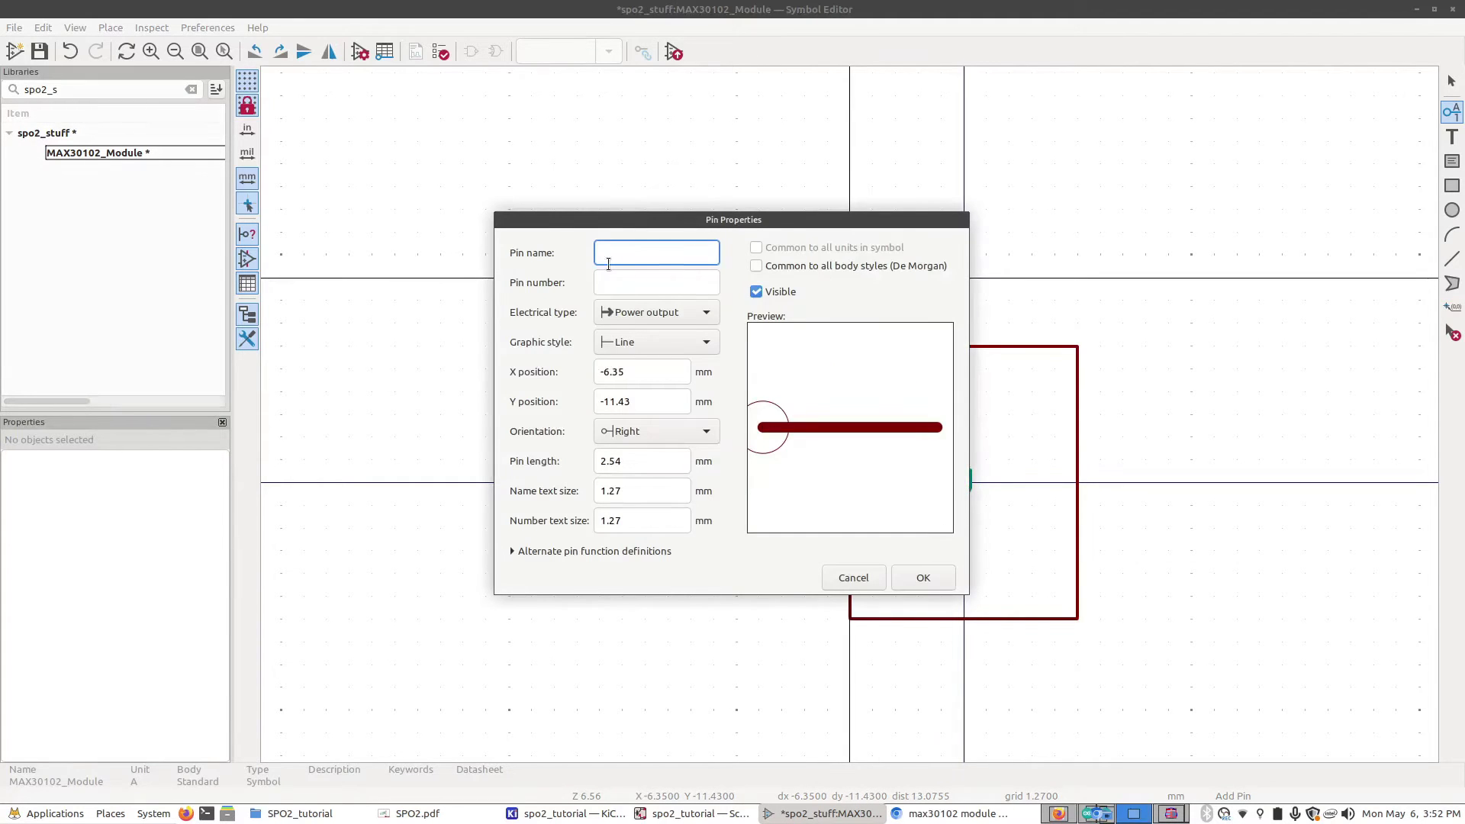
text(VCC)
key(Tab)
text(5)
click(652, 314)
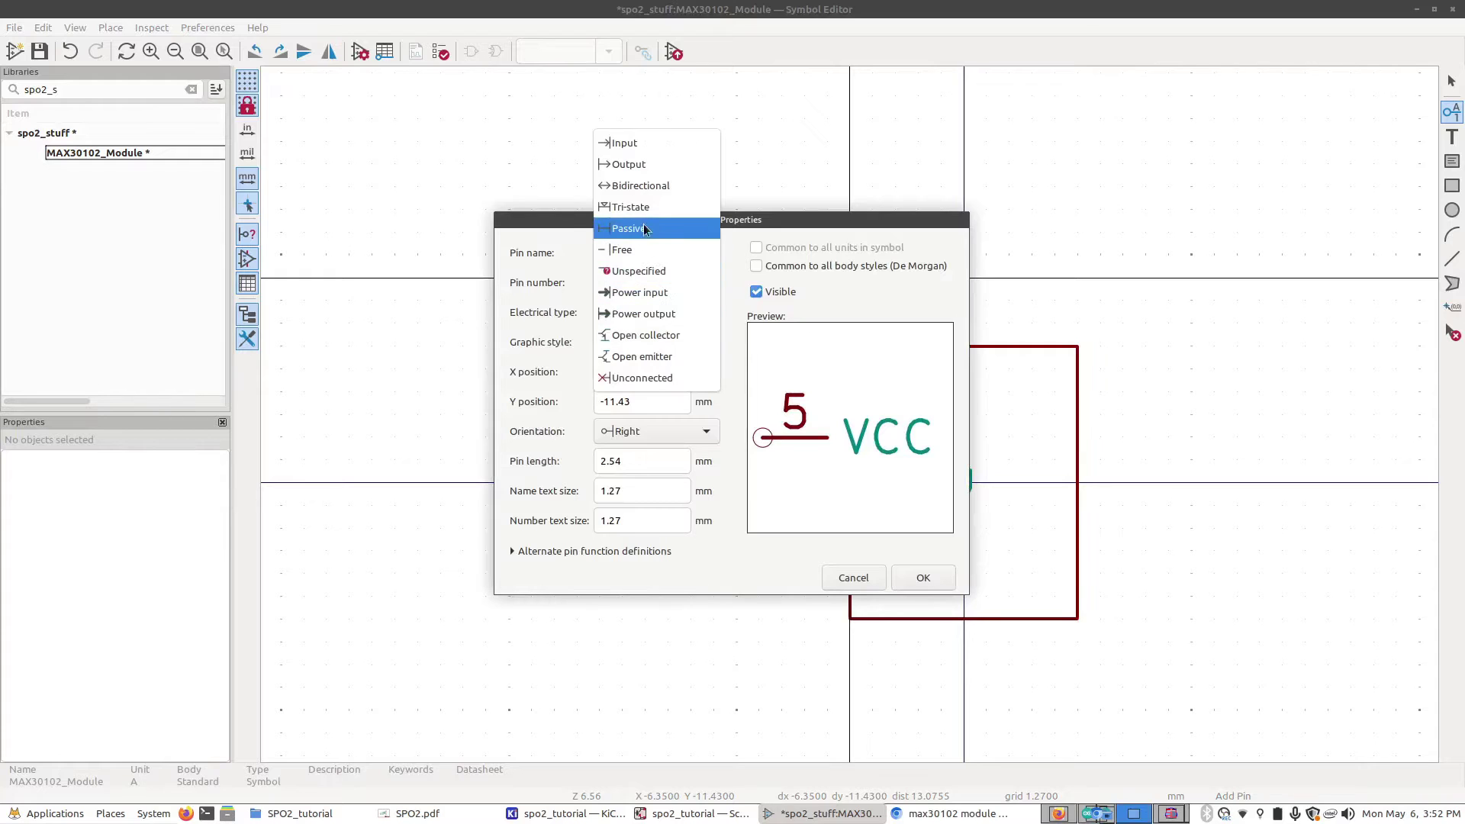
click(639, 293)
click(897, 587)
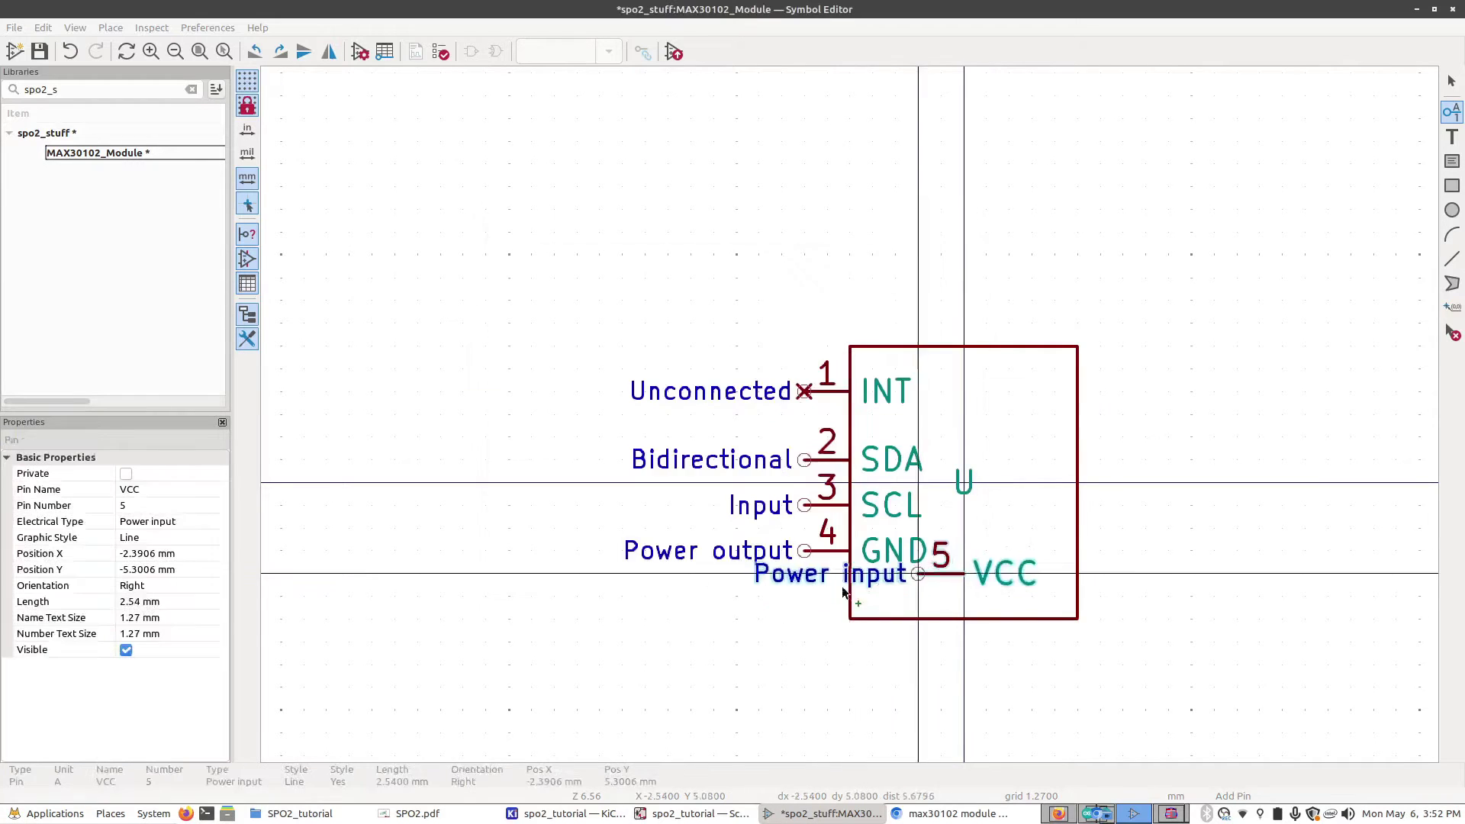
click(805, 597)
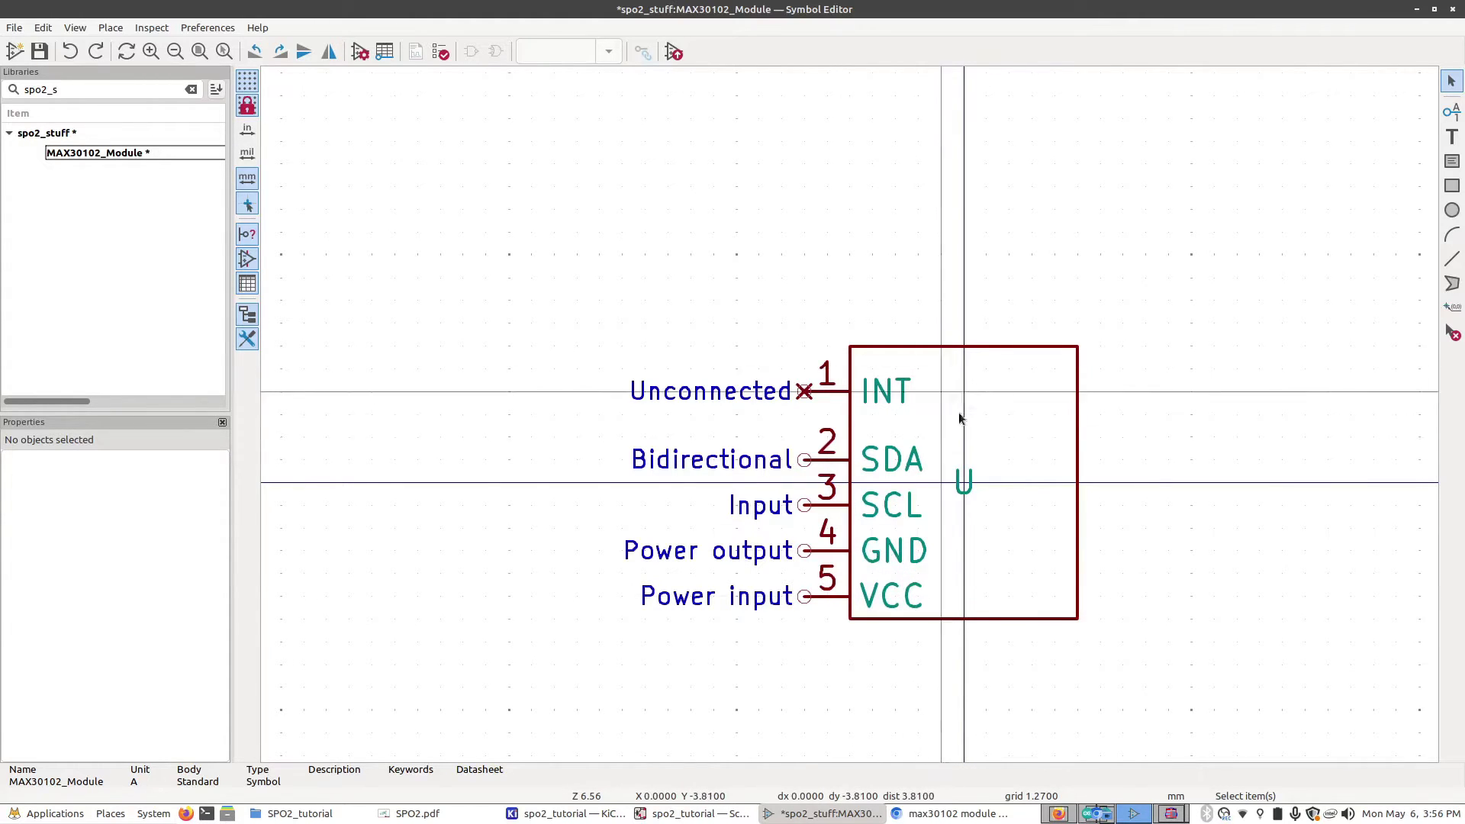
Step: Move and rotate the GND pin onto the body's bottom edge
click(822, 555)
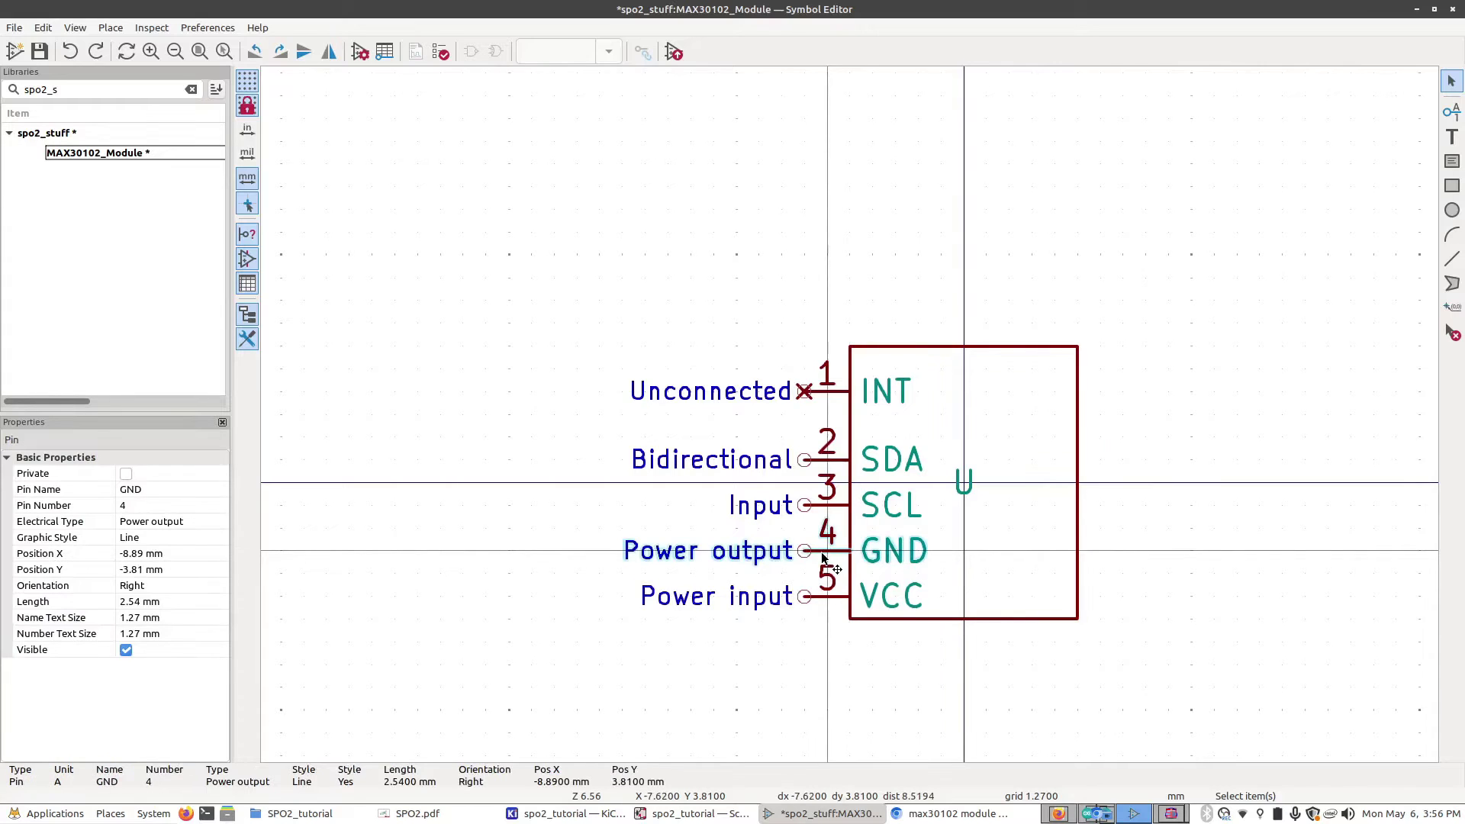
key(m)
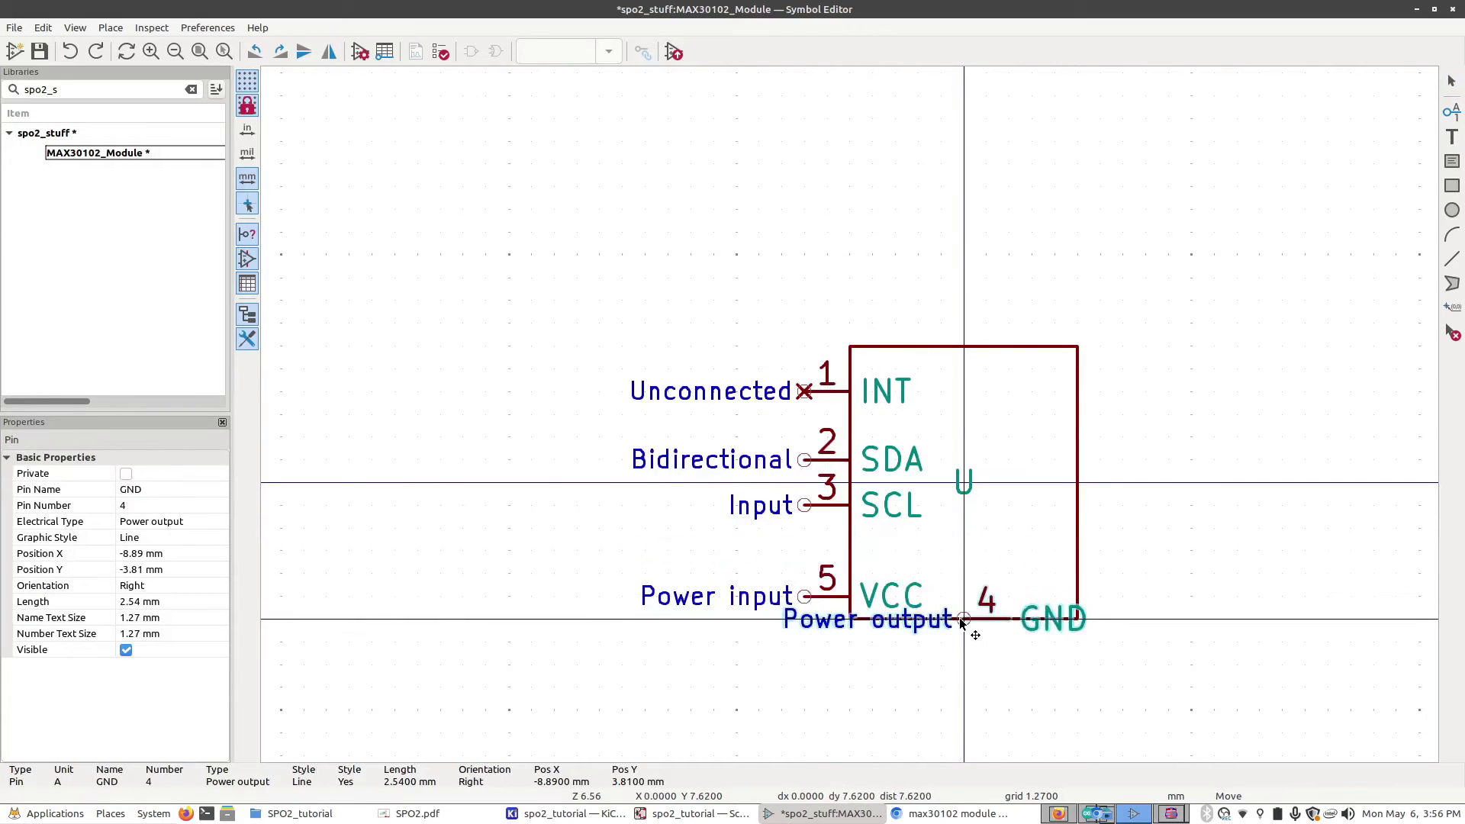
key(r)
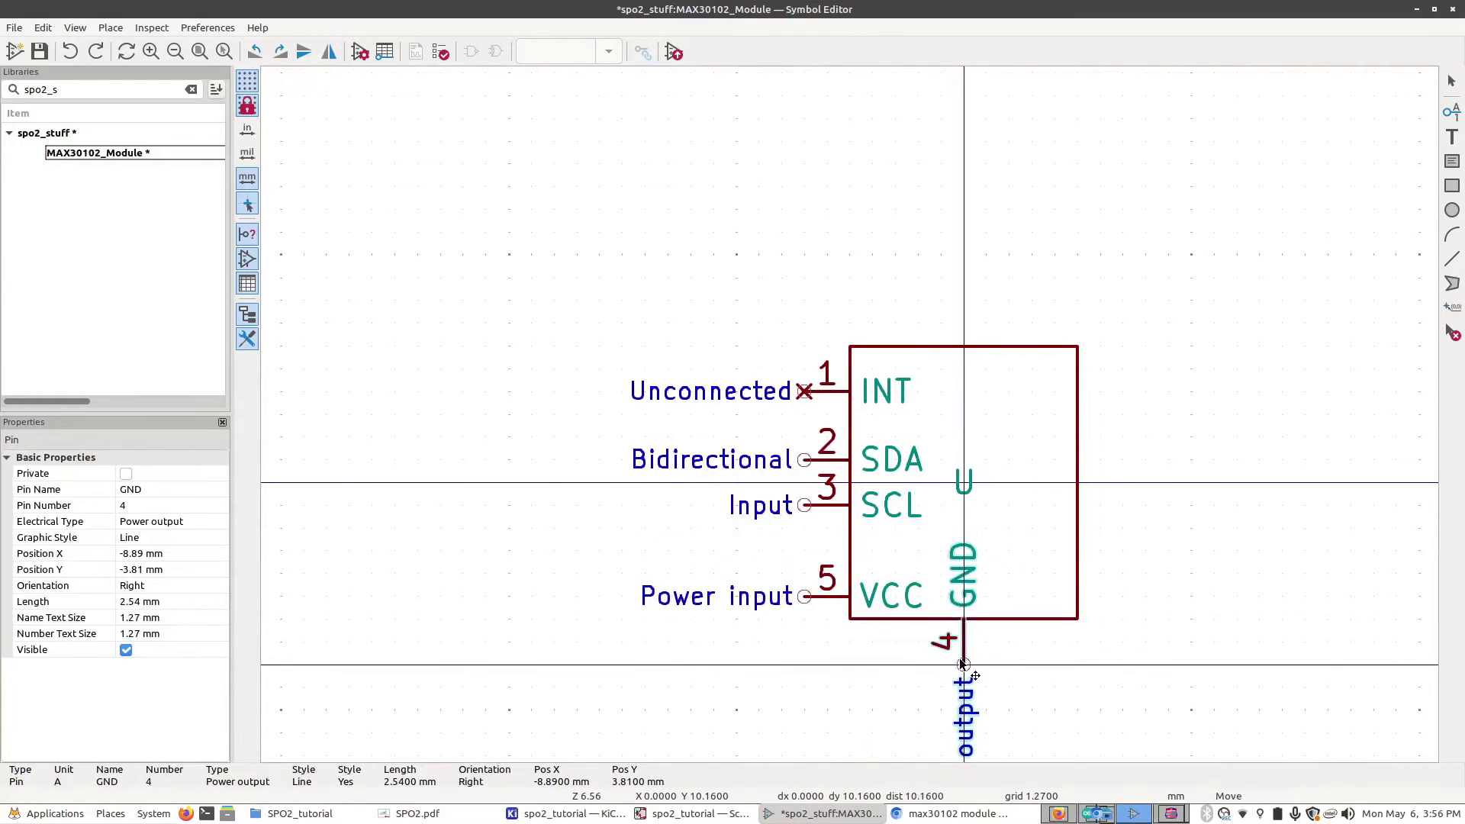
click(963, 663)
Step: Move and rotate the VCC pin onto the body's top edge
click(808, 597)
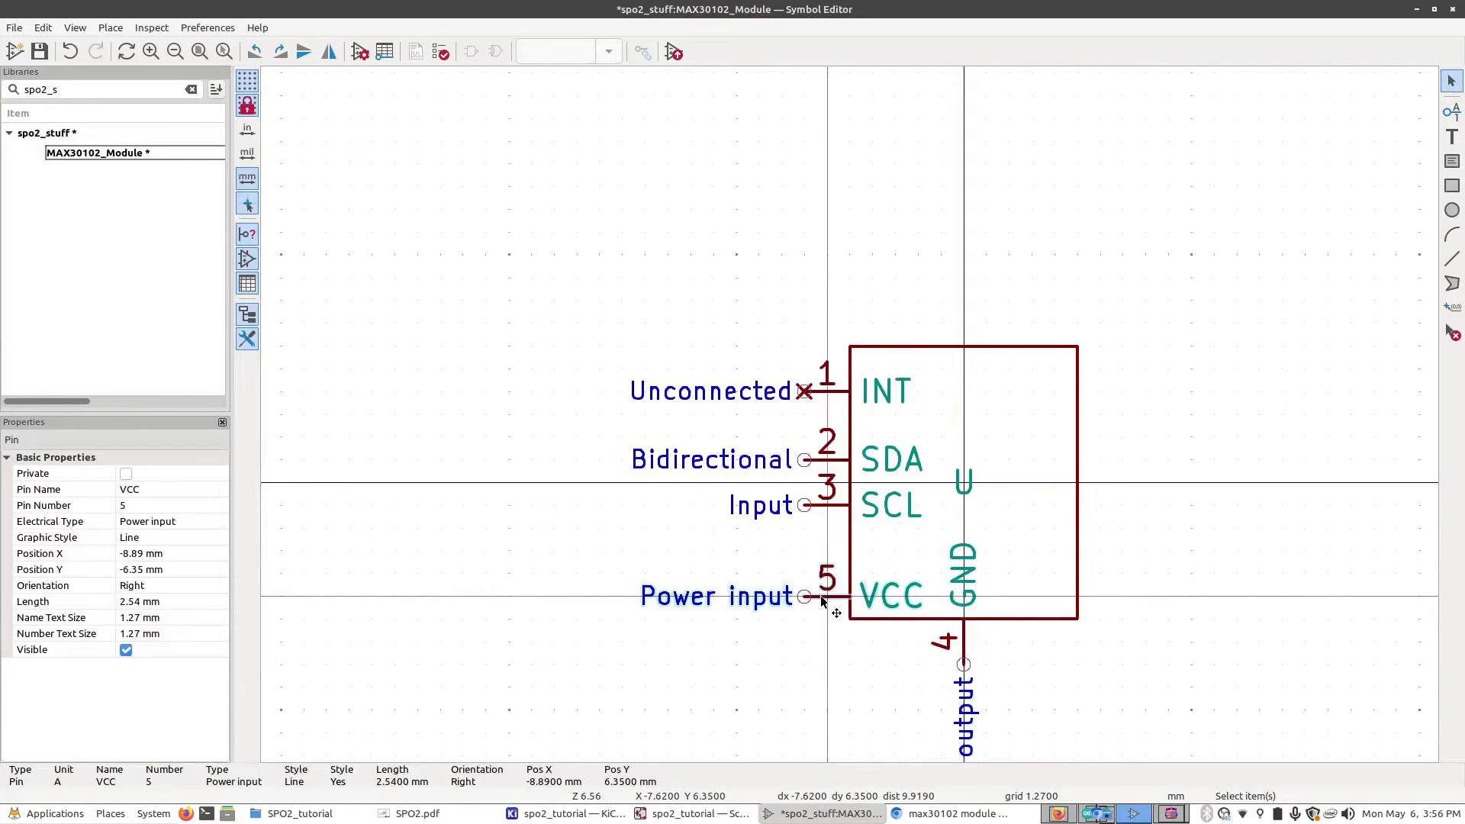
key(m)
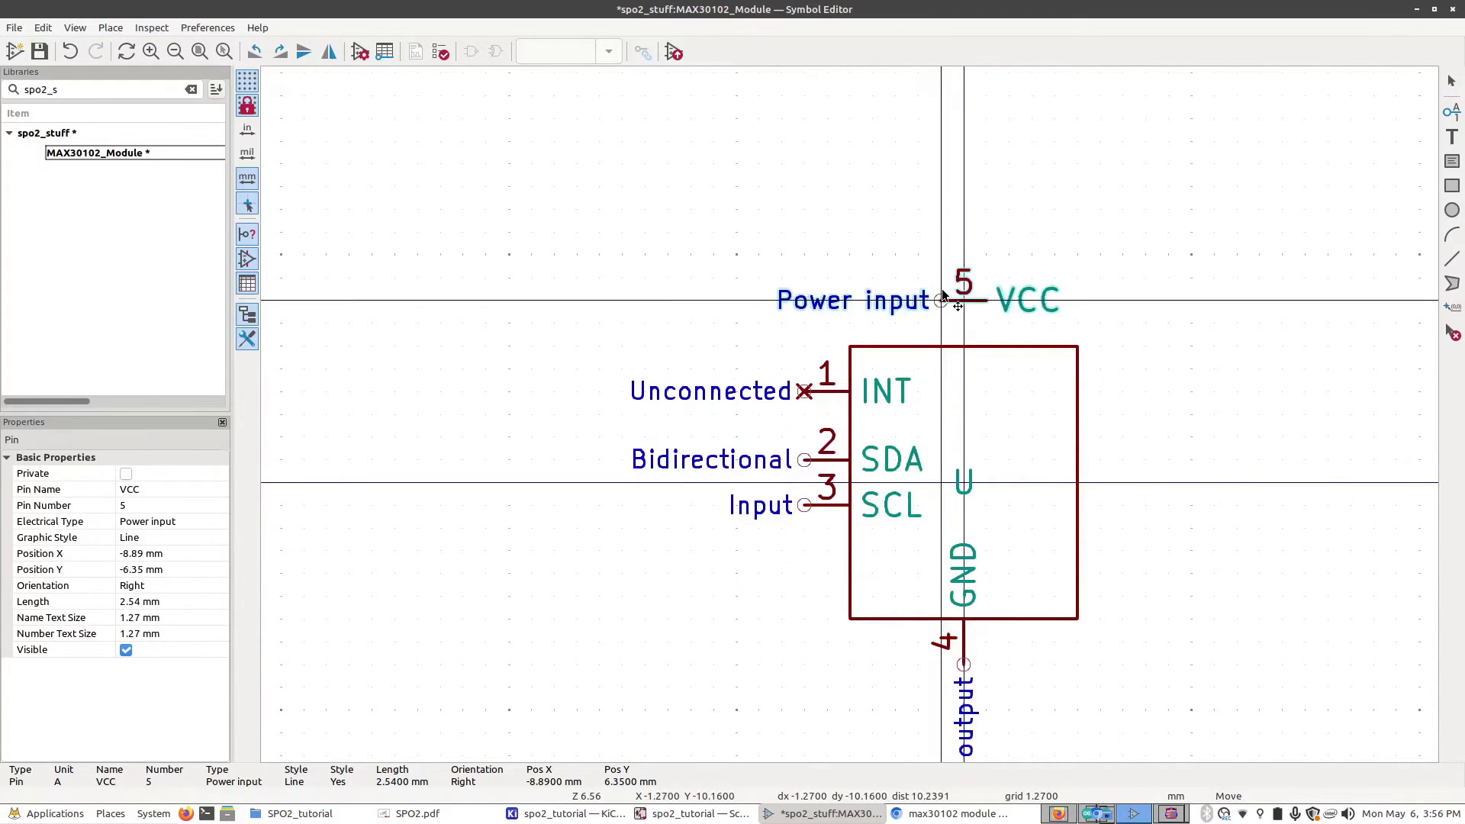
key(r)
key(r)
key(r)
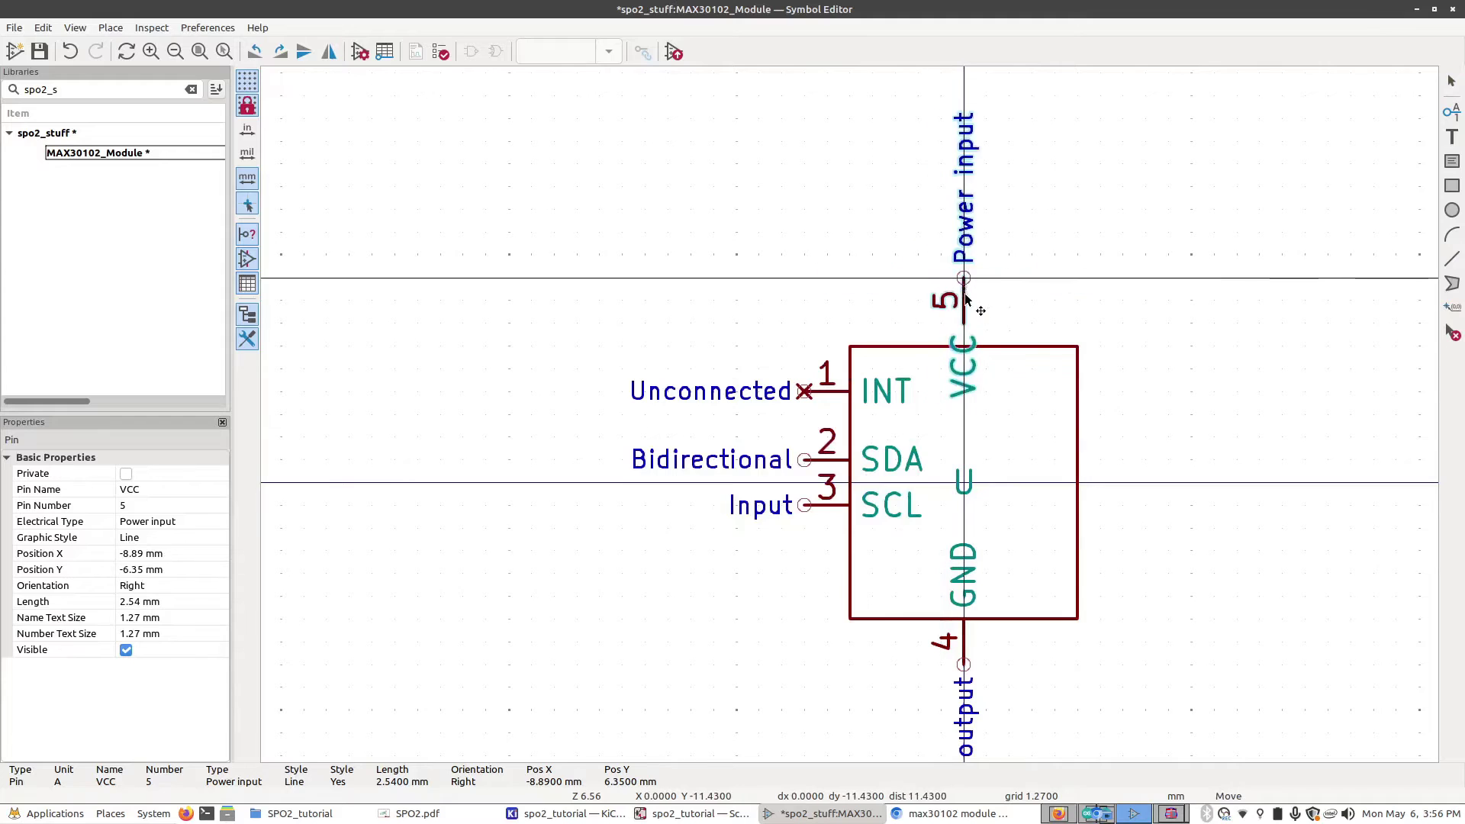
click(968, 305)
click(1052, 324)
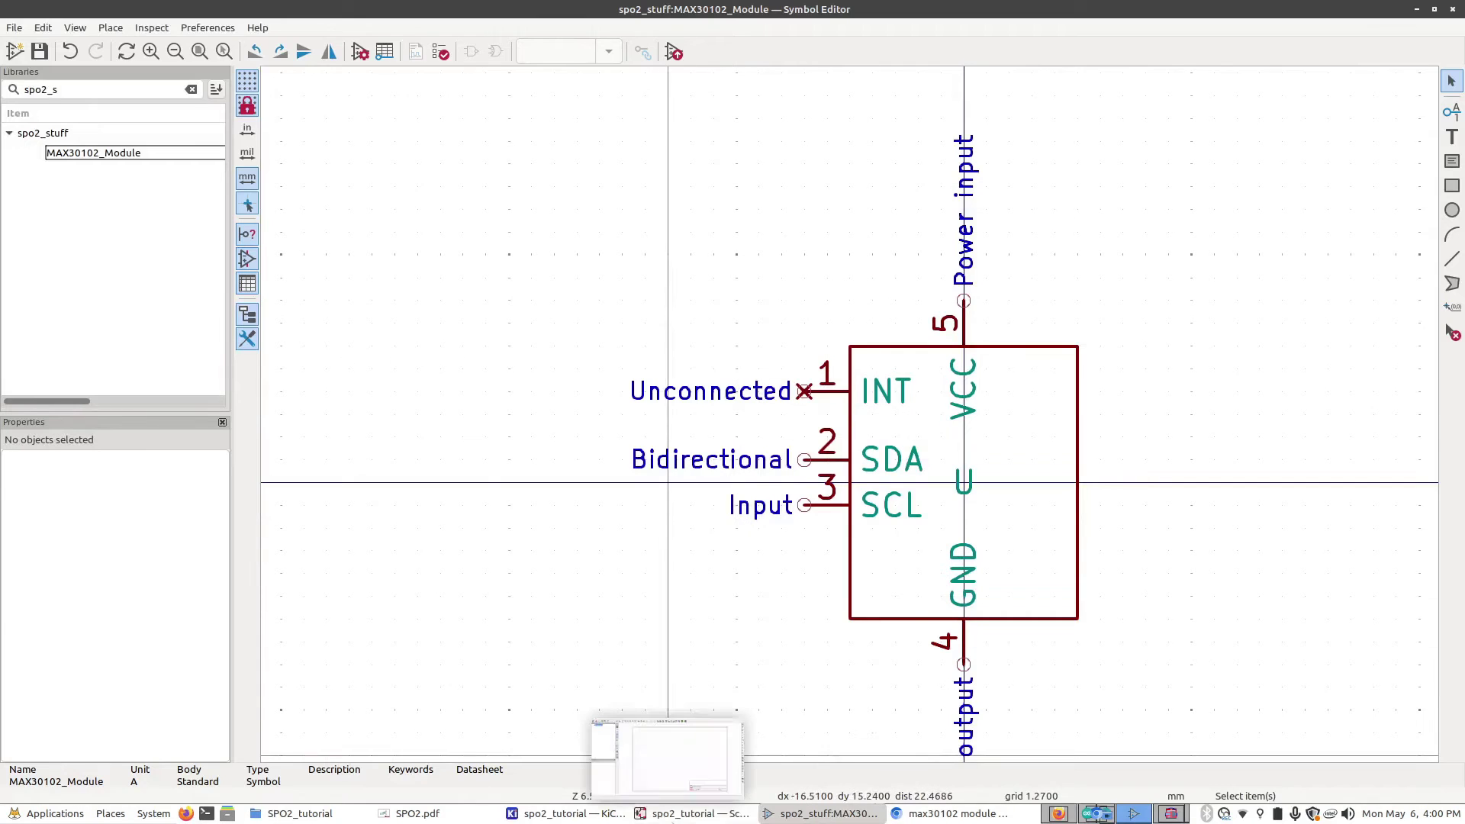
Step: Place the spo2_stuff MAX30102_Module symbol as U1 to the right of the Arduino Nano
click(676, 818)
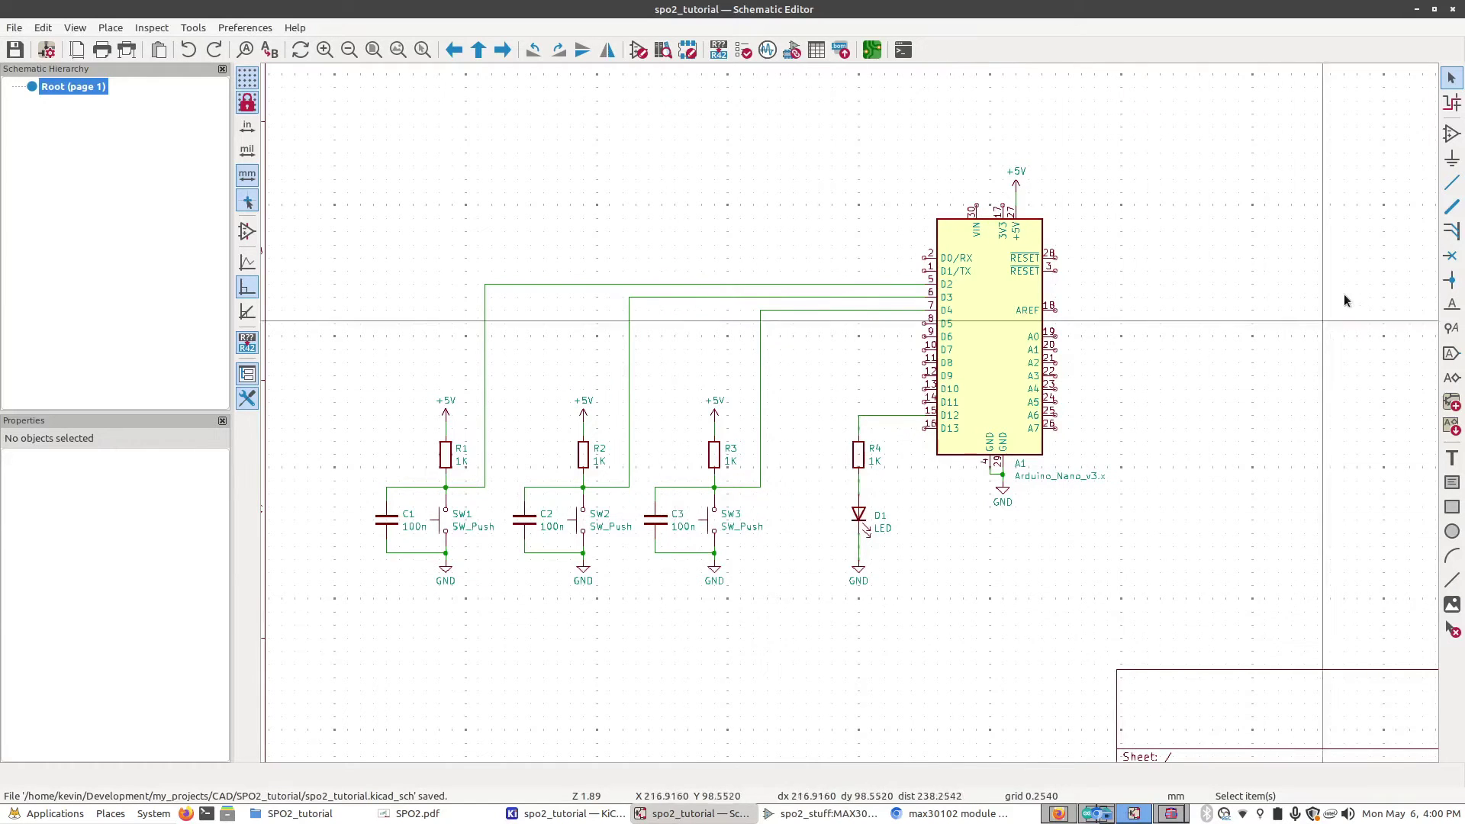
click(1451, 134)
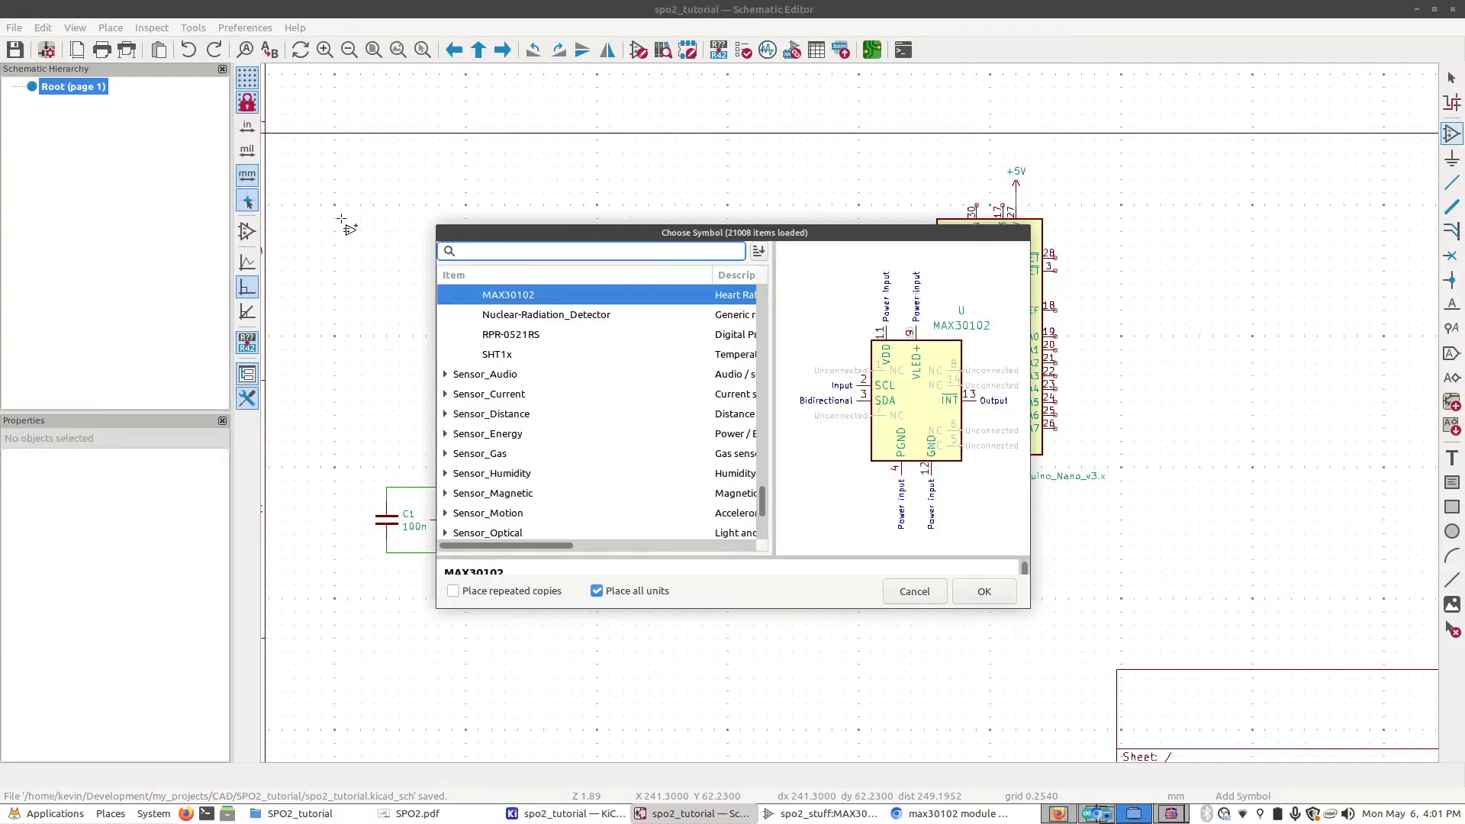
text(max301)
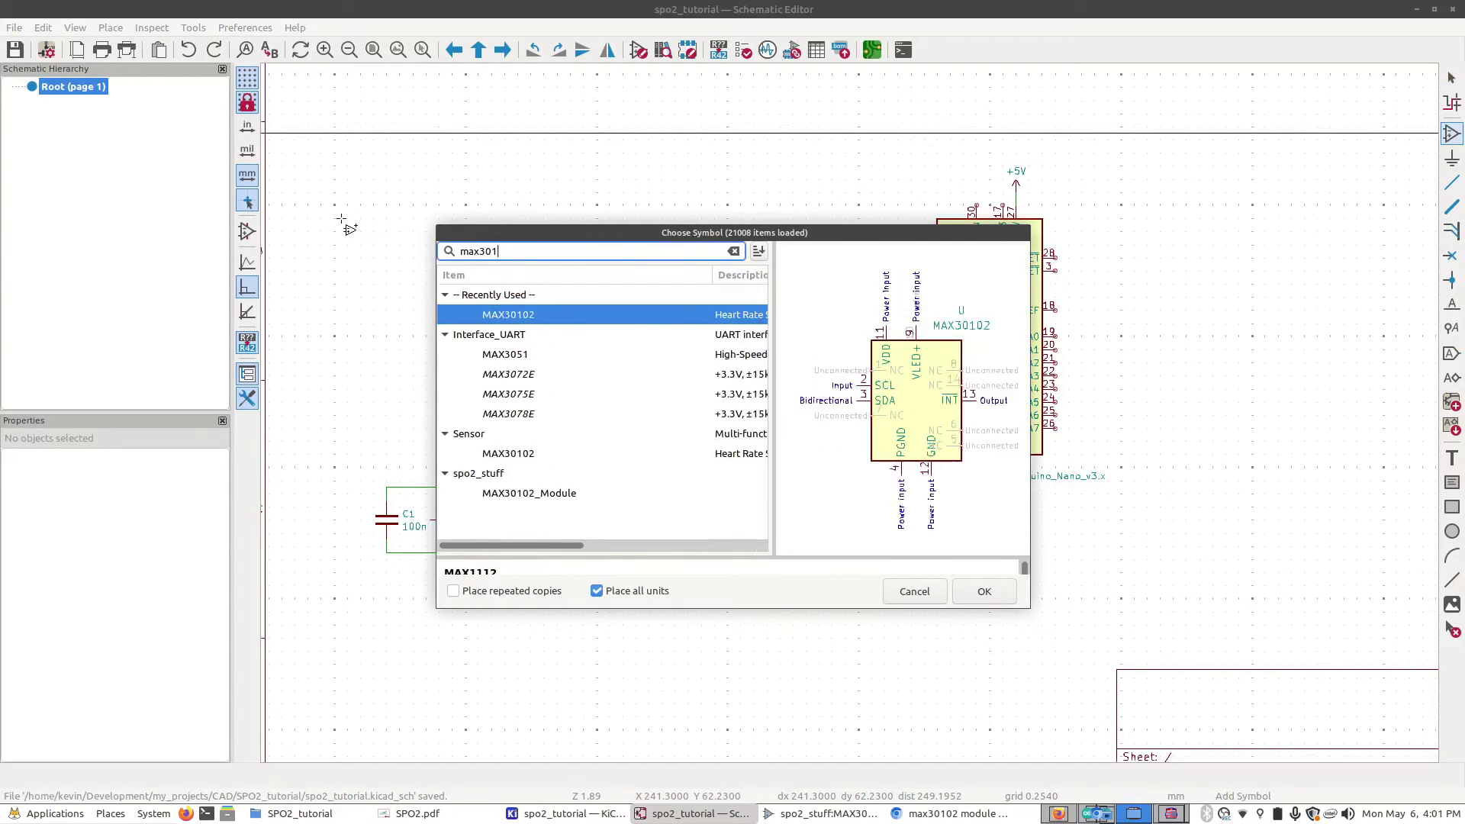
text(02)
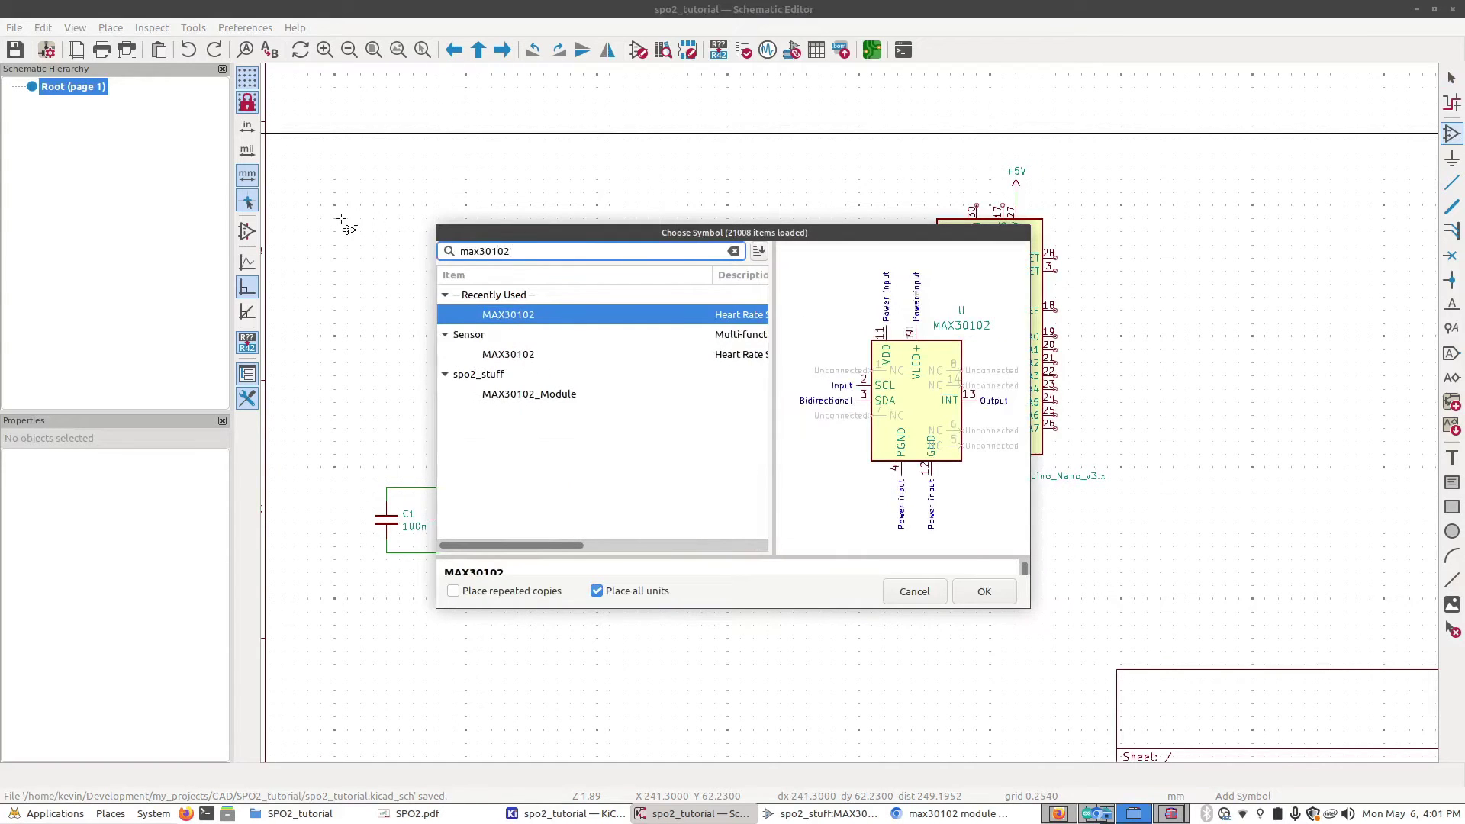
click(530, 395)
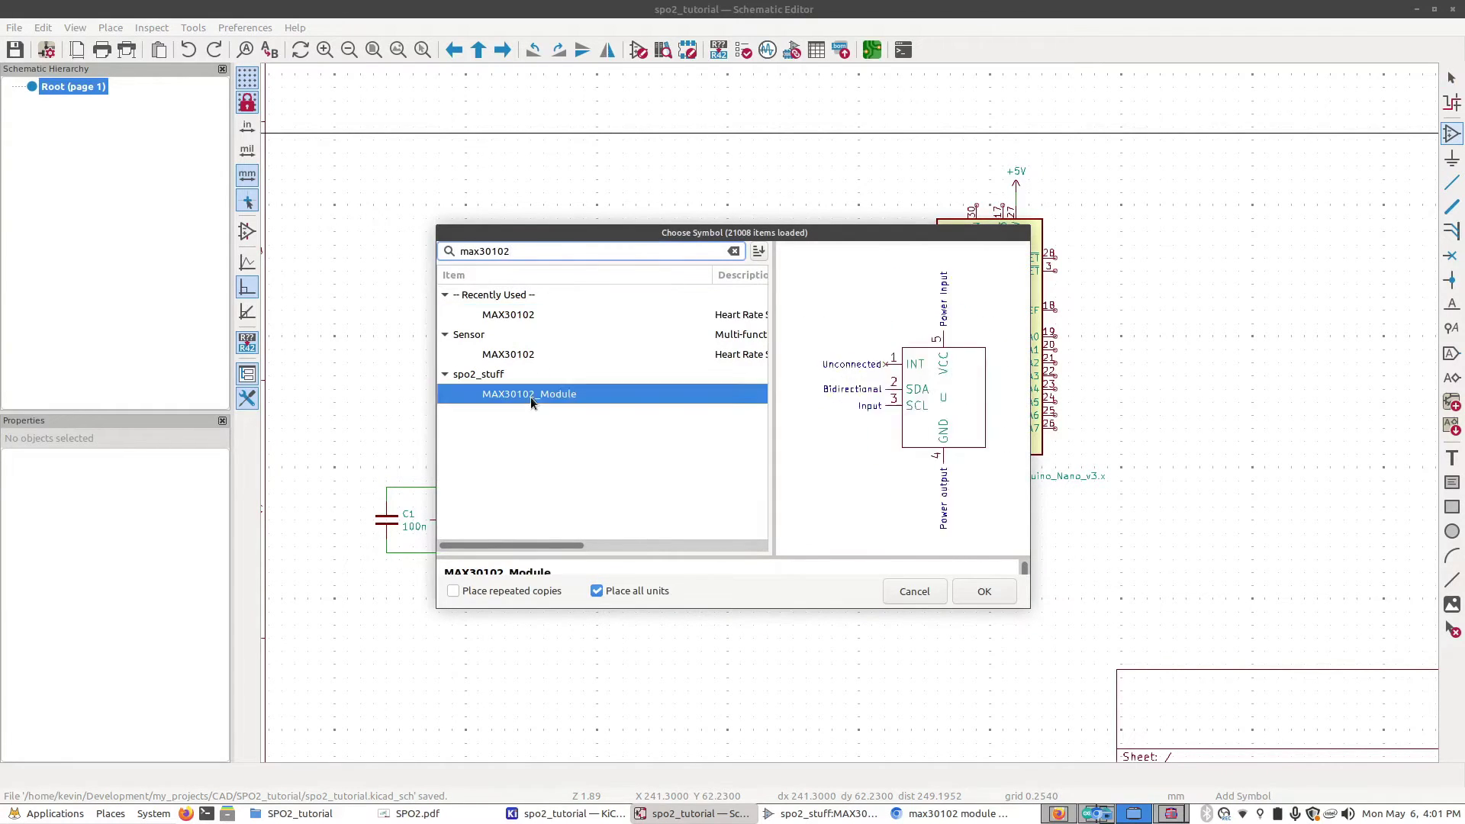
click(984, 591)
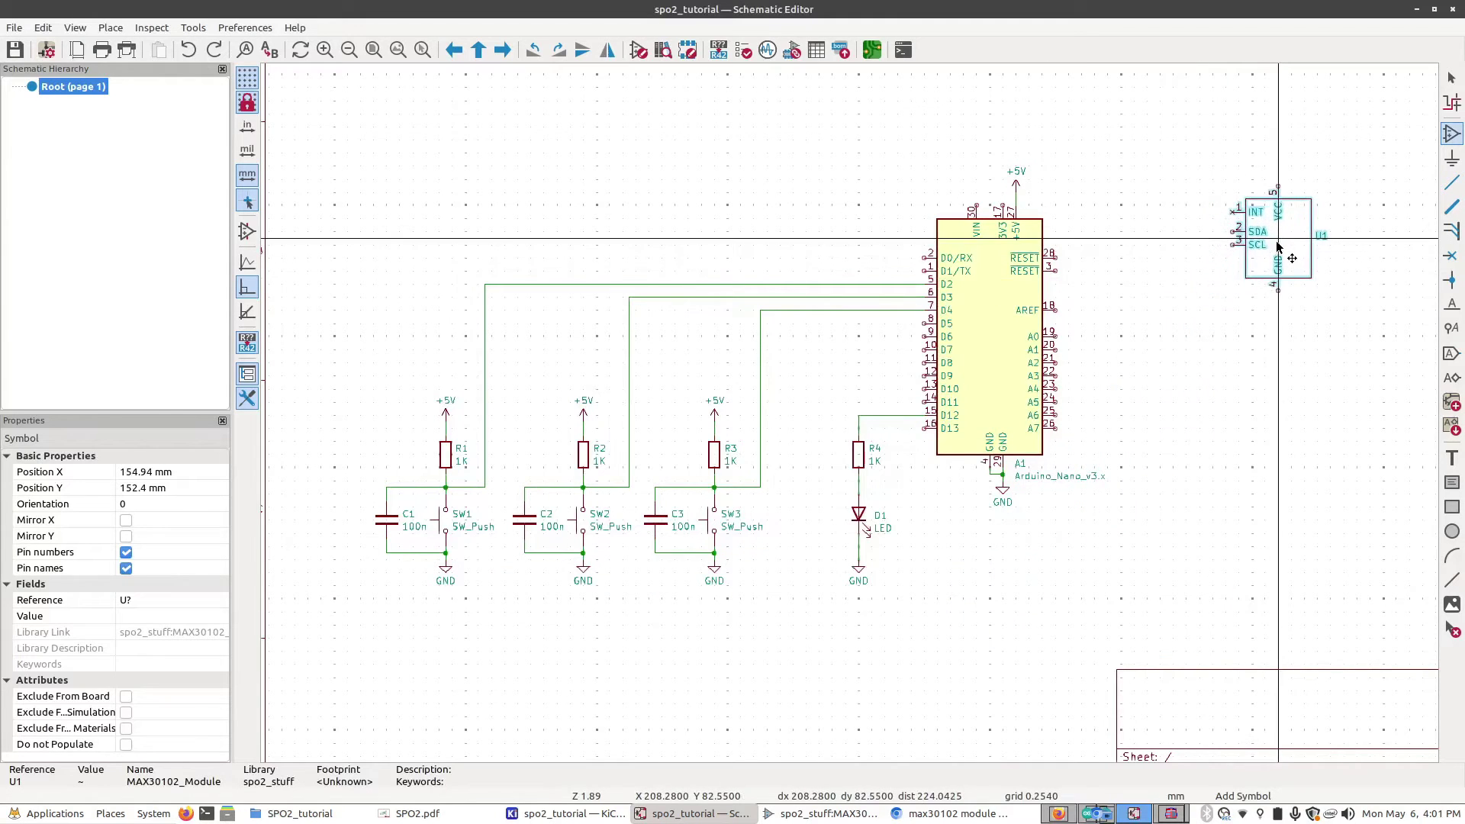
click(1274, 248)
key(Escape)
scroll(1220, 290, up, 2)
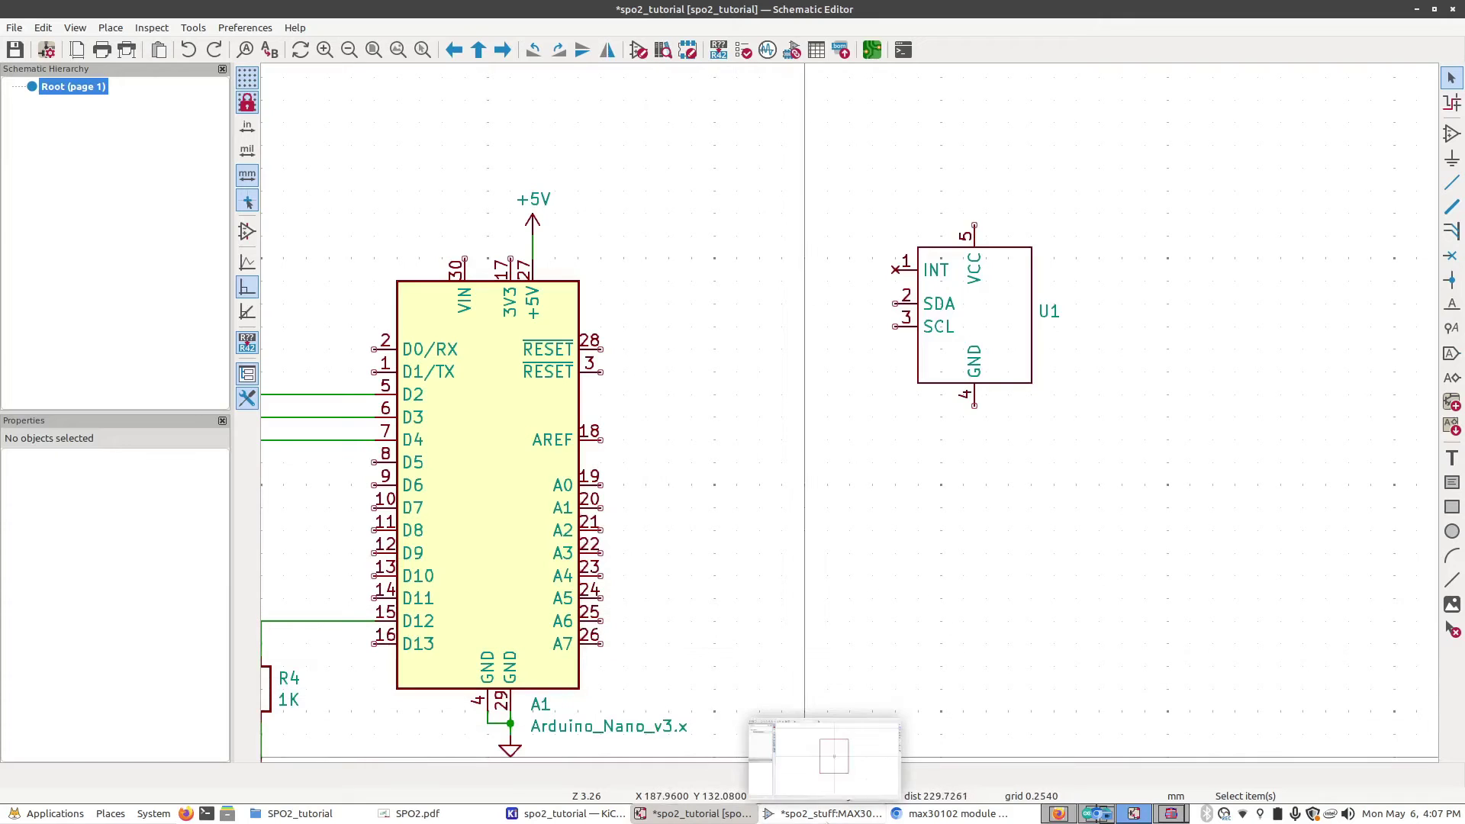
Step: Set the MAX30102_Module symbol's Value field to MAX30102 in Symbol Properties
click(824, 813)
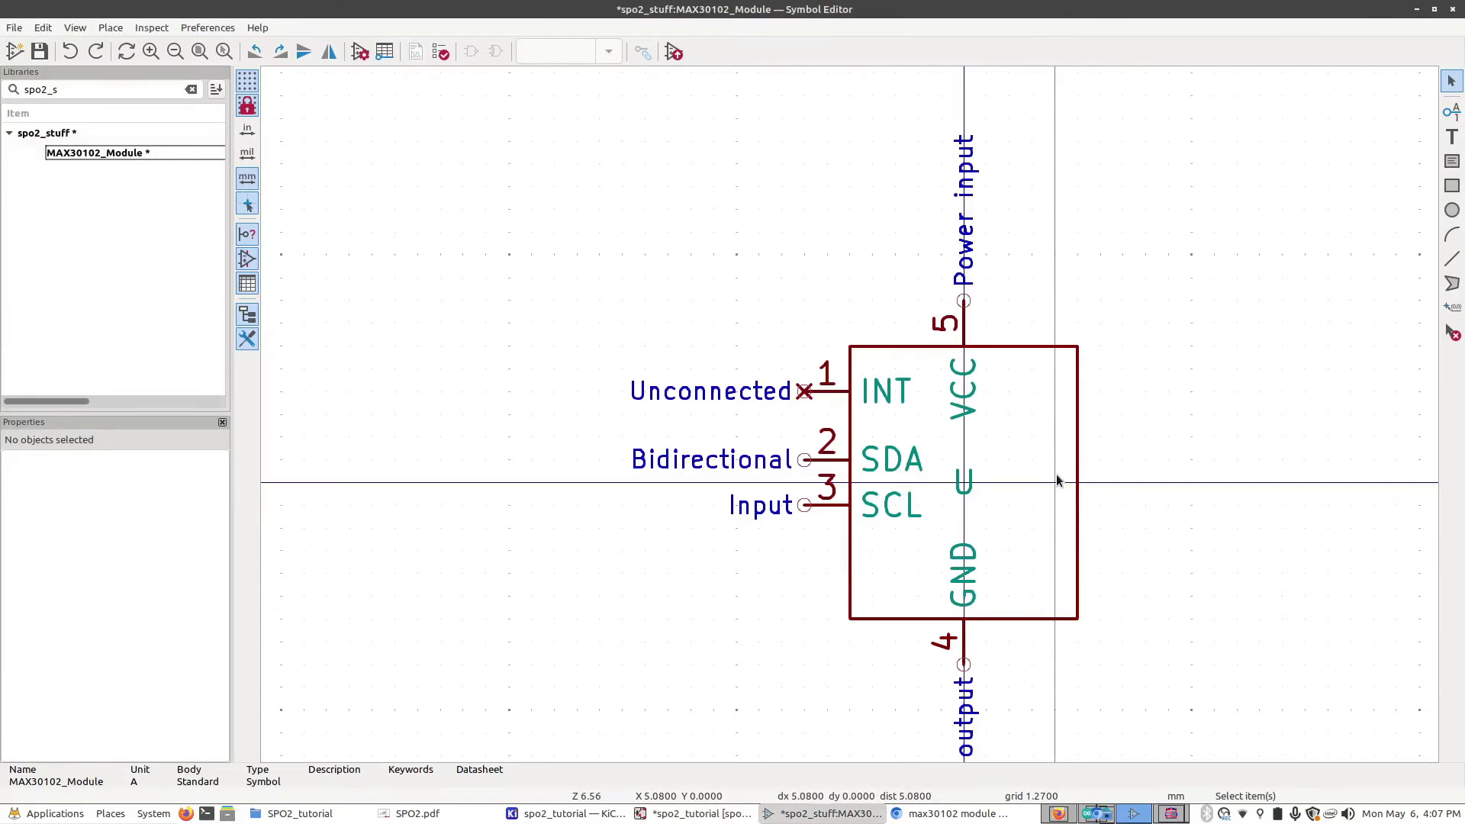
right_click(1056, 482)
click(1113, 512)
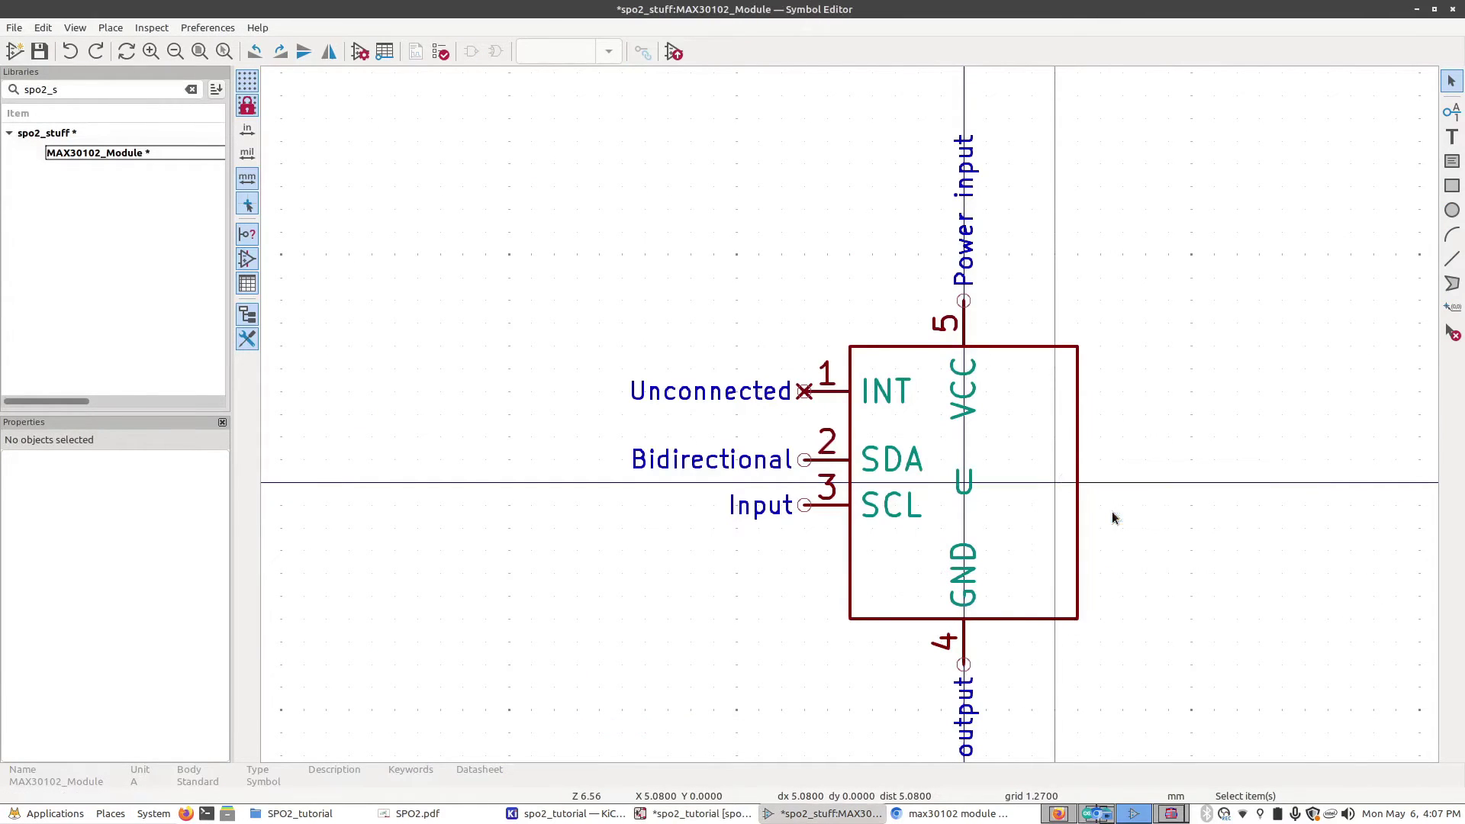
click(418, 304)
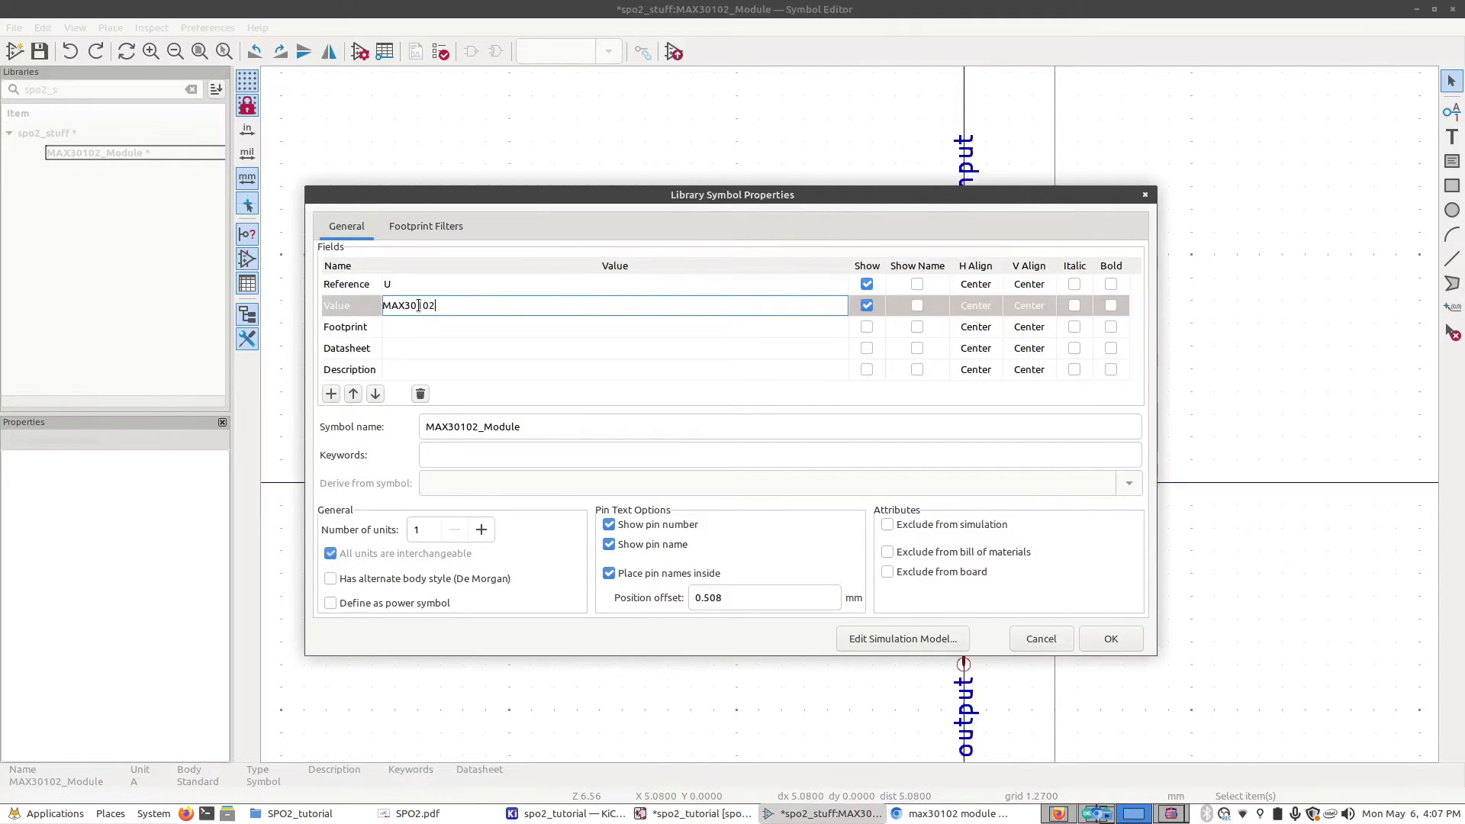
click(1116, 641)
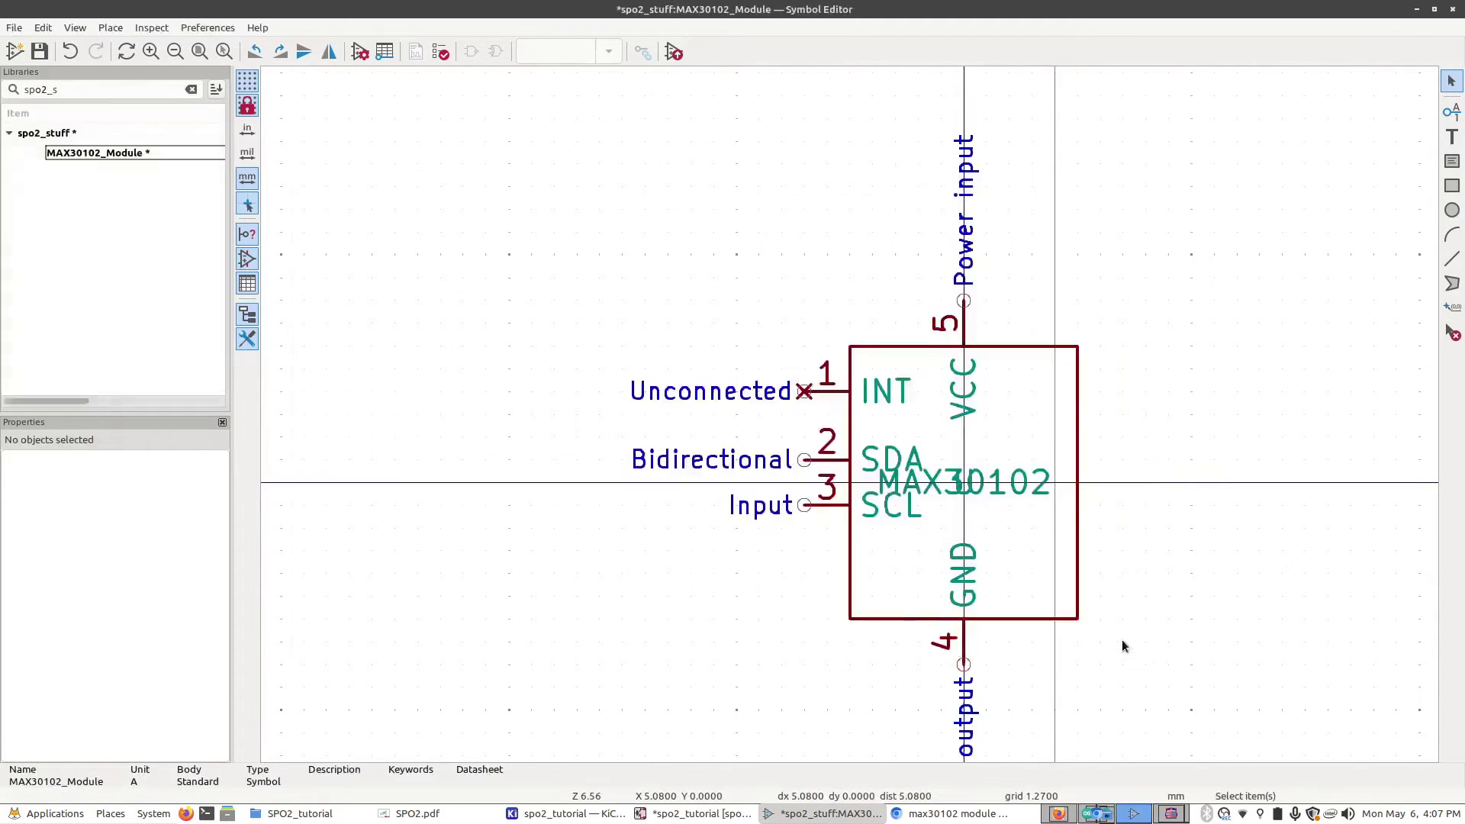
Step: Move the MAX30102 value text to the right of the body and save the symbol
click(984, 484)
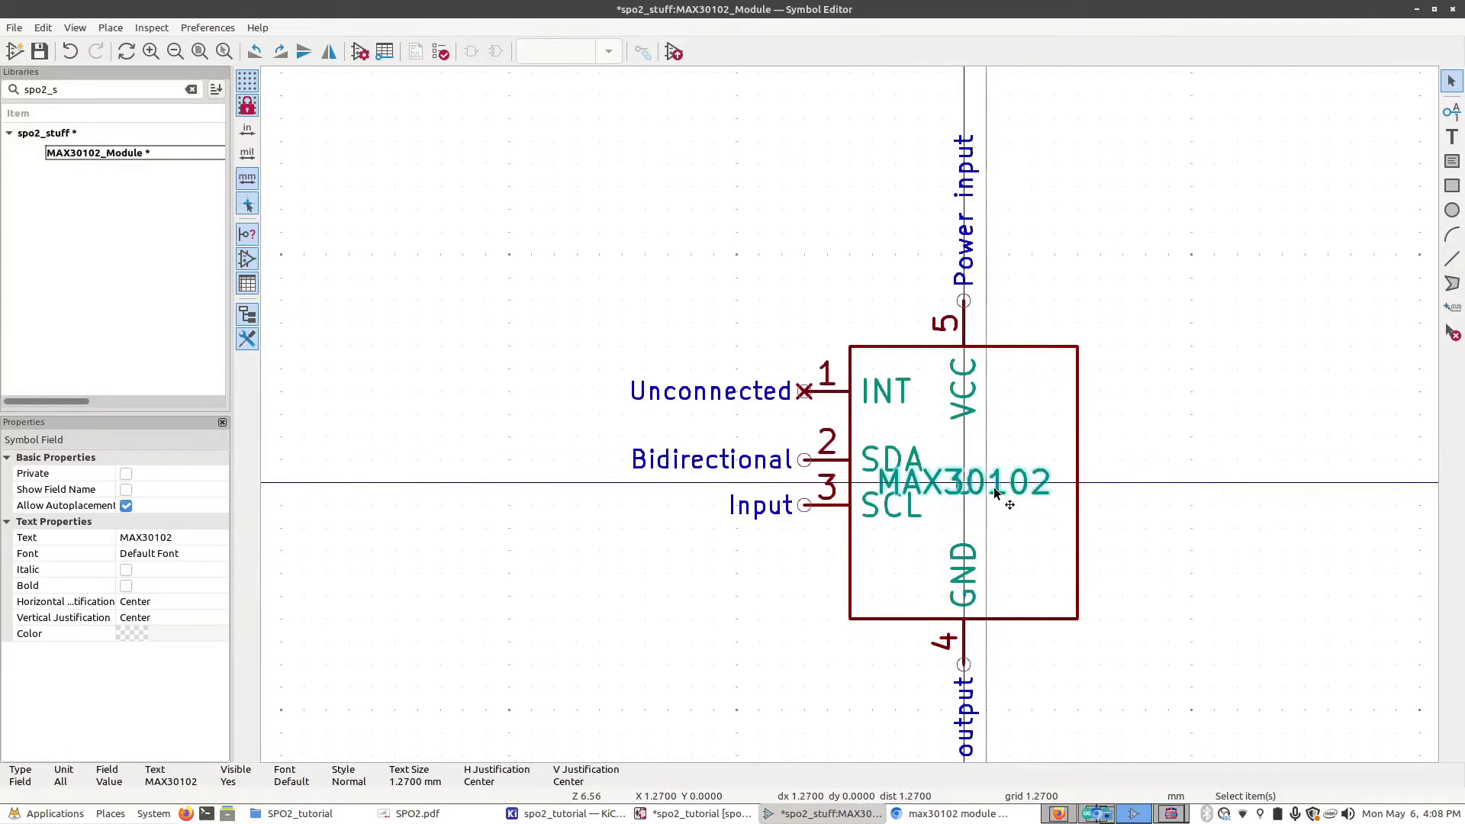
key(m)
click(1173, 483)
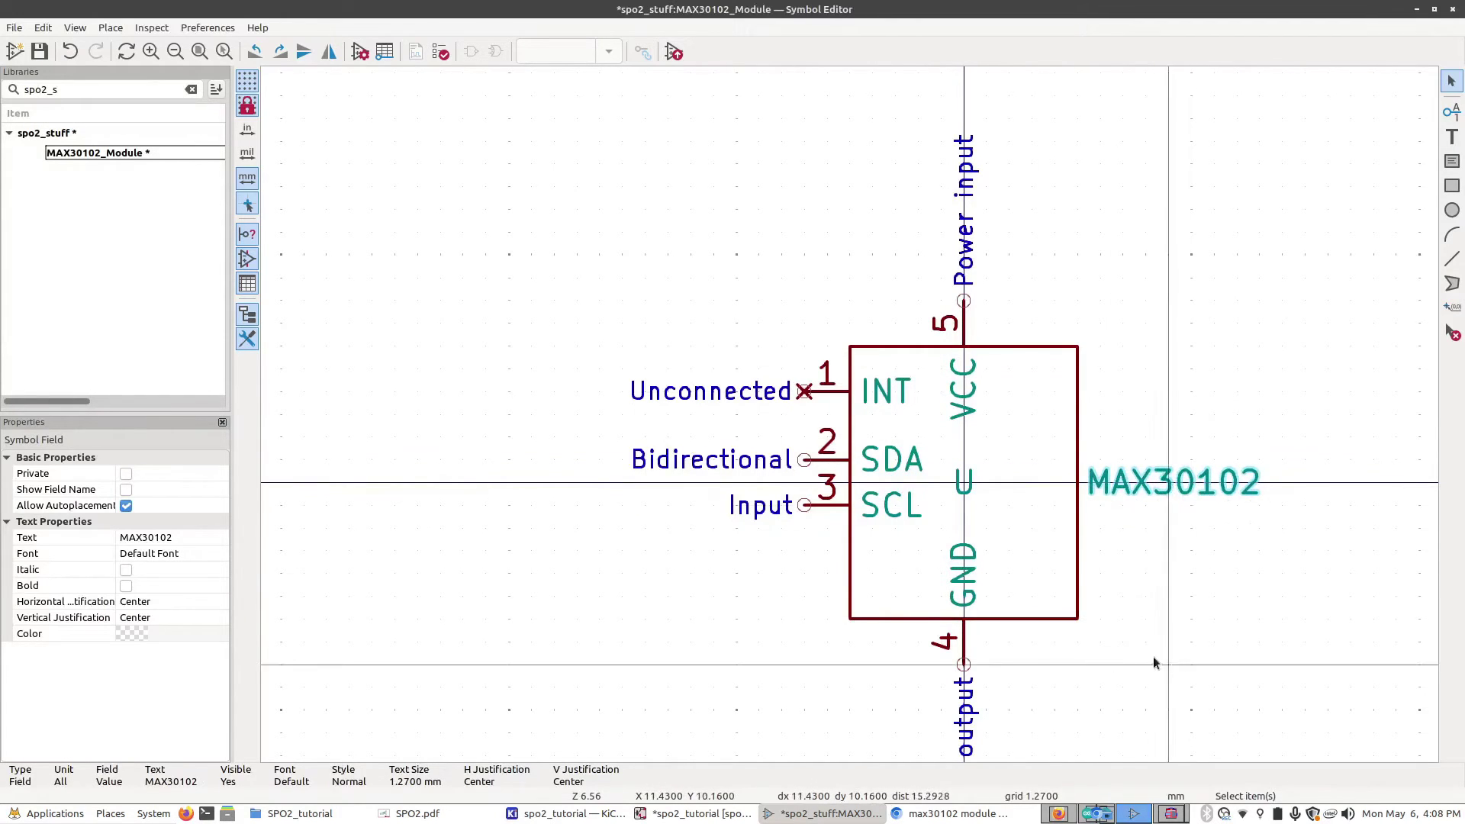
click(1105, 663)
click(40, 51)
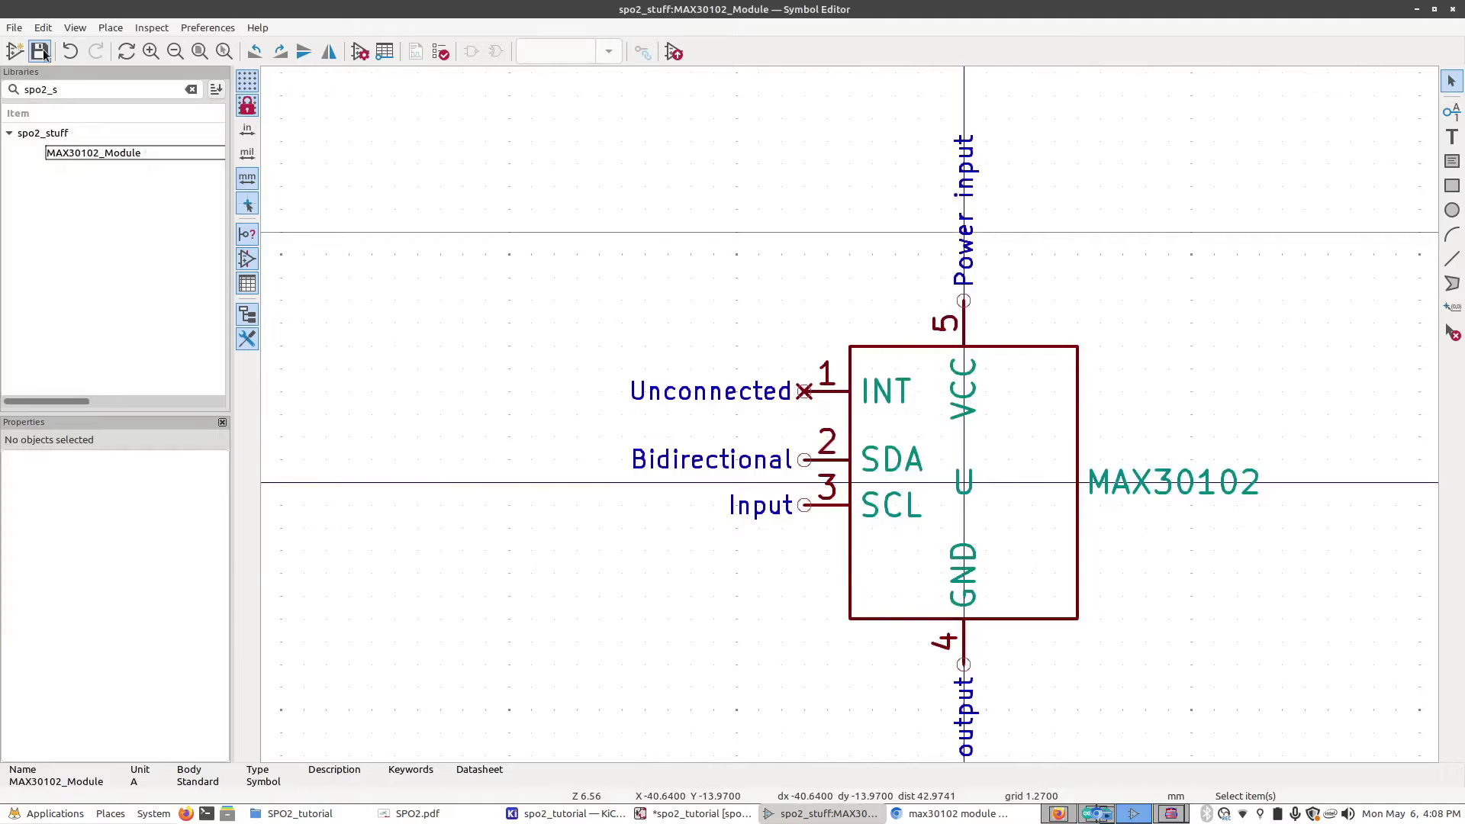
Step: Update U1 from the edited library symbol so it displays the MAX30102 value
click(702, 814)
right_click(1012, 336)
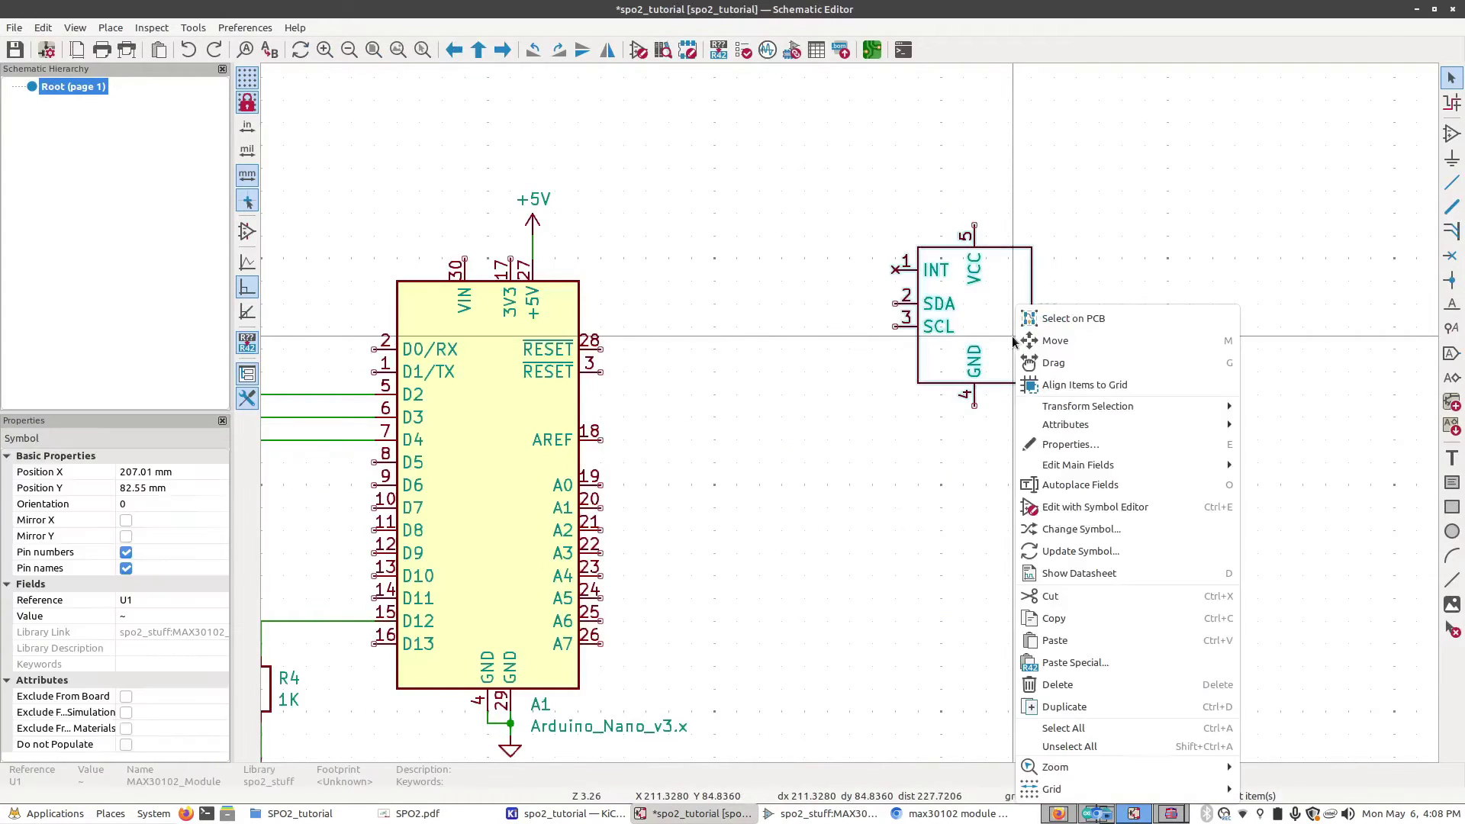
click(1105, 552)
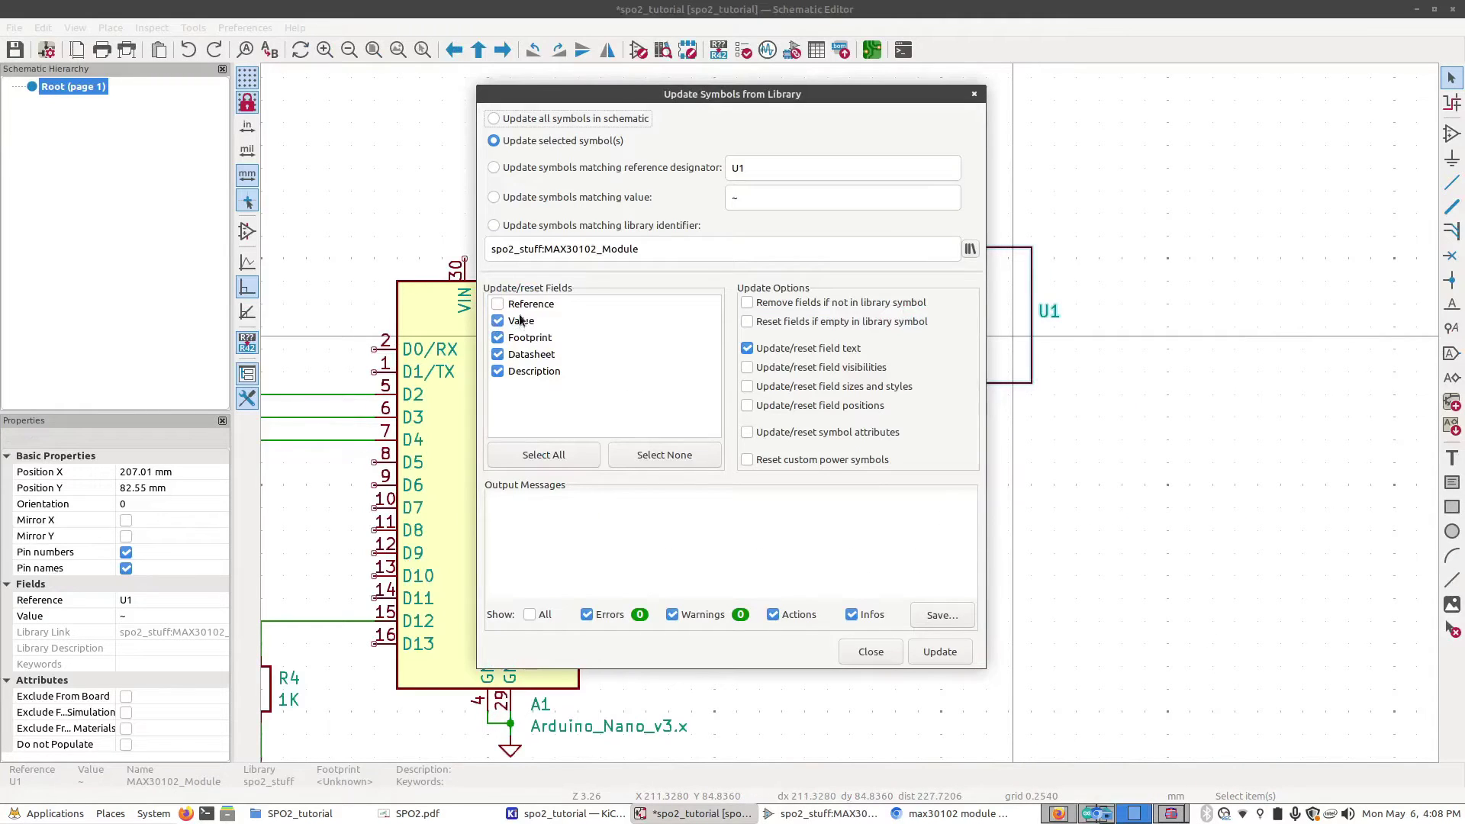
click(945, 657)
click(871, 652)
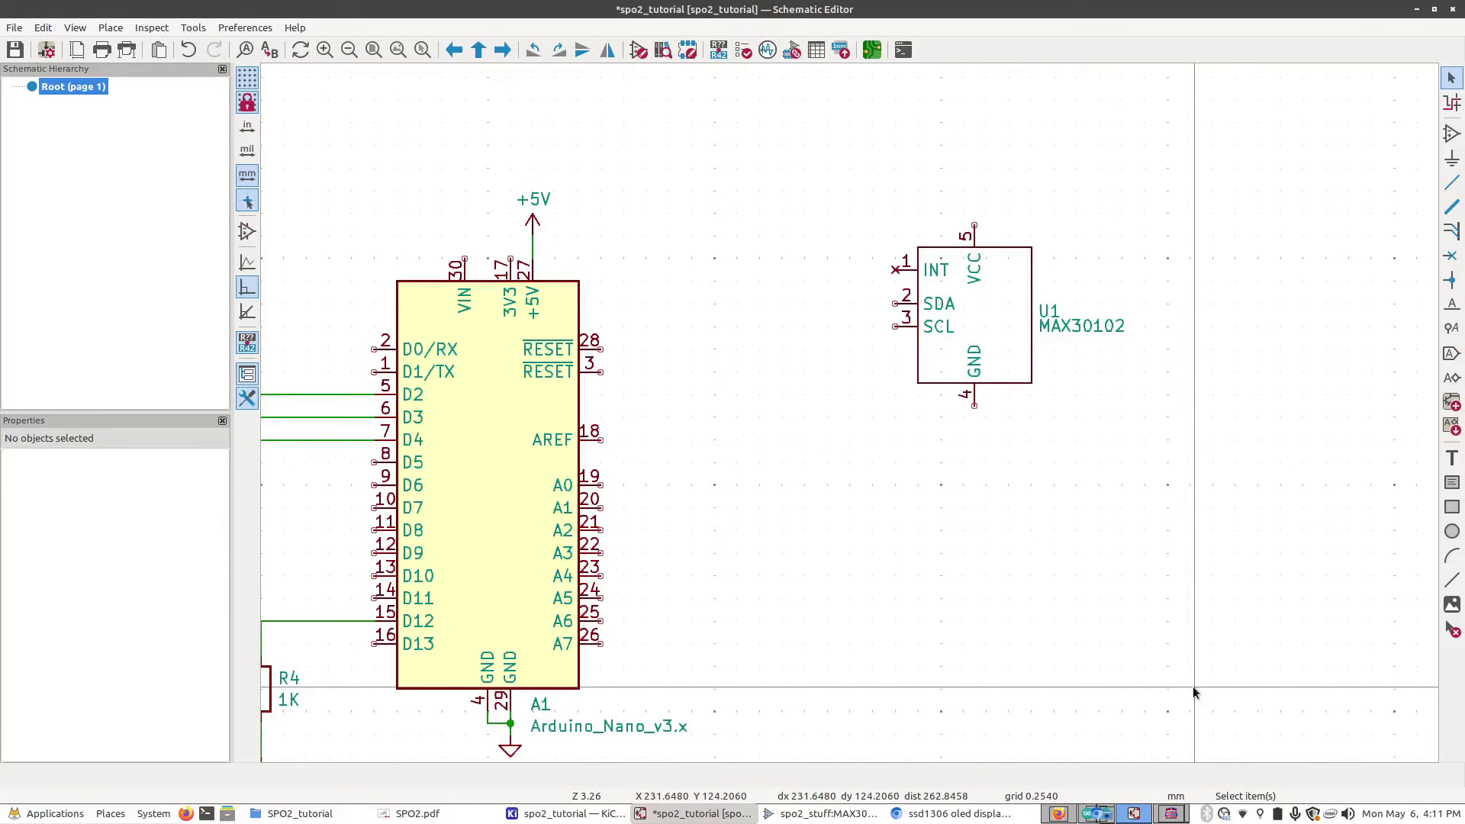
Step: Check the SSD1306 OLED module photo's GND, VCC, SCL, SDA pin order, then return to KiCad
click(953, 813)
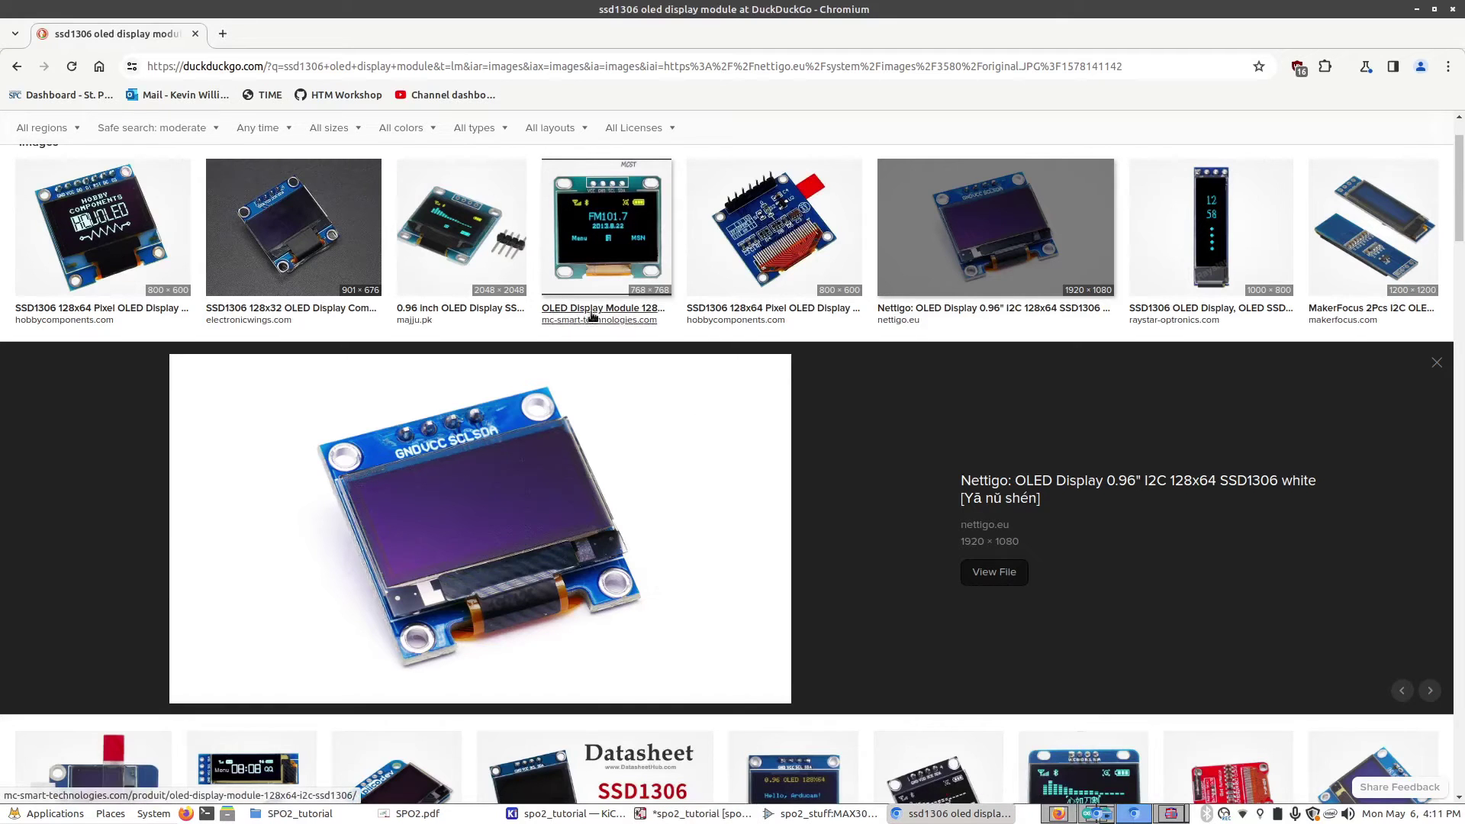
scroll(579, 321, up, 2)
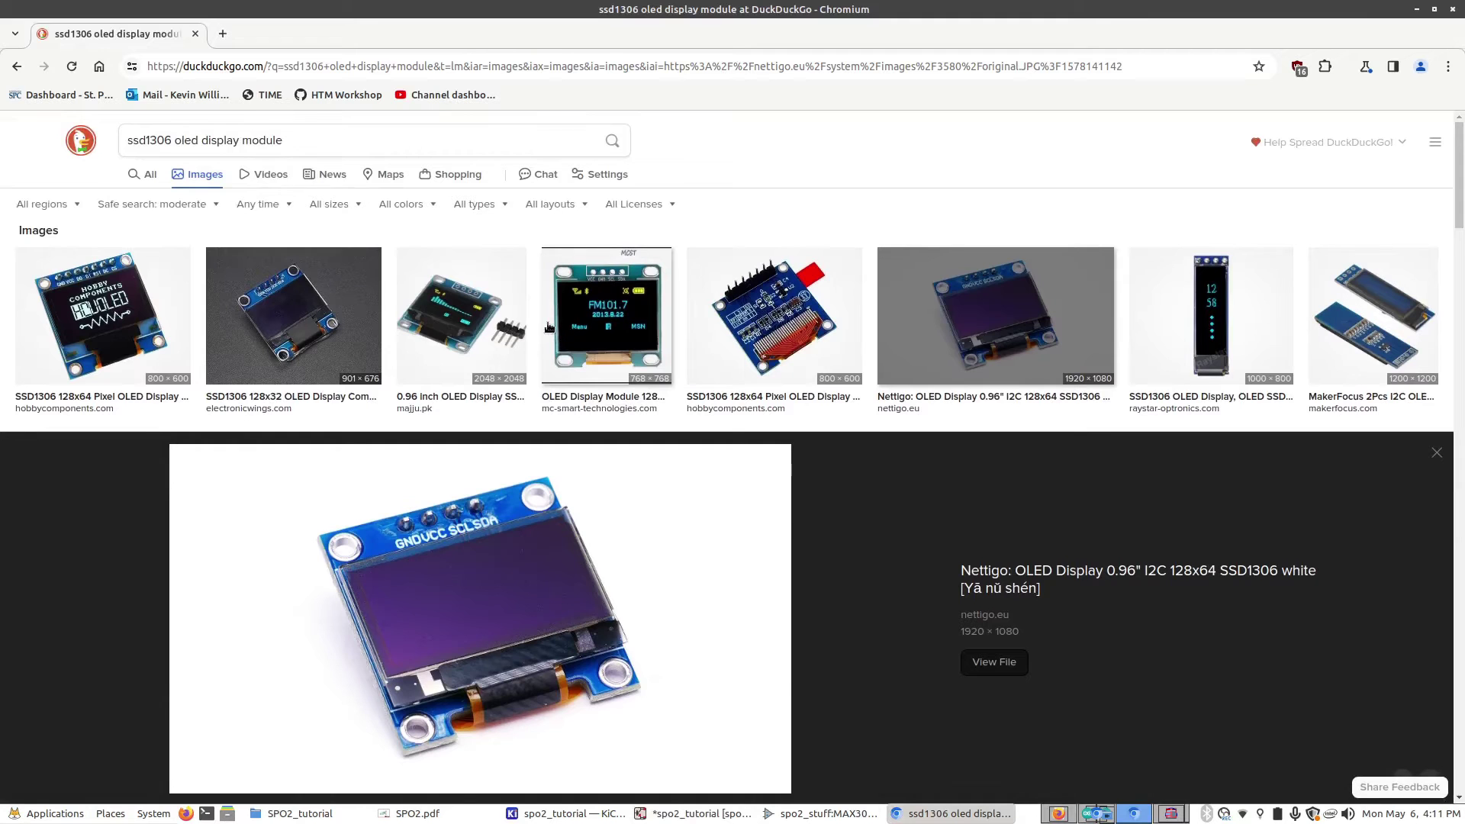
scroll(458, 457, down, 2)
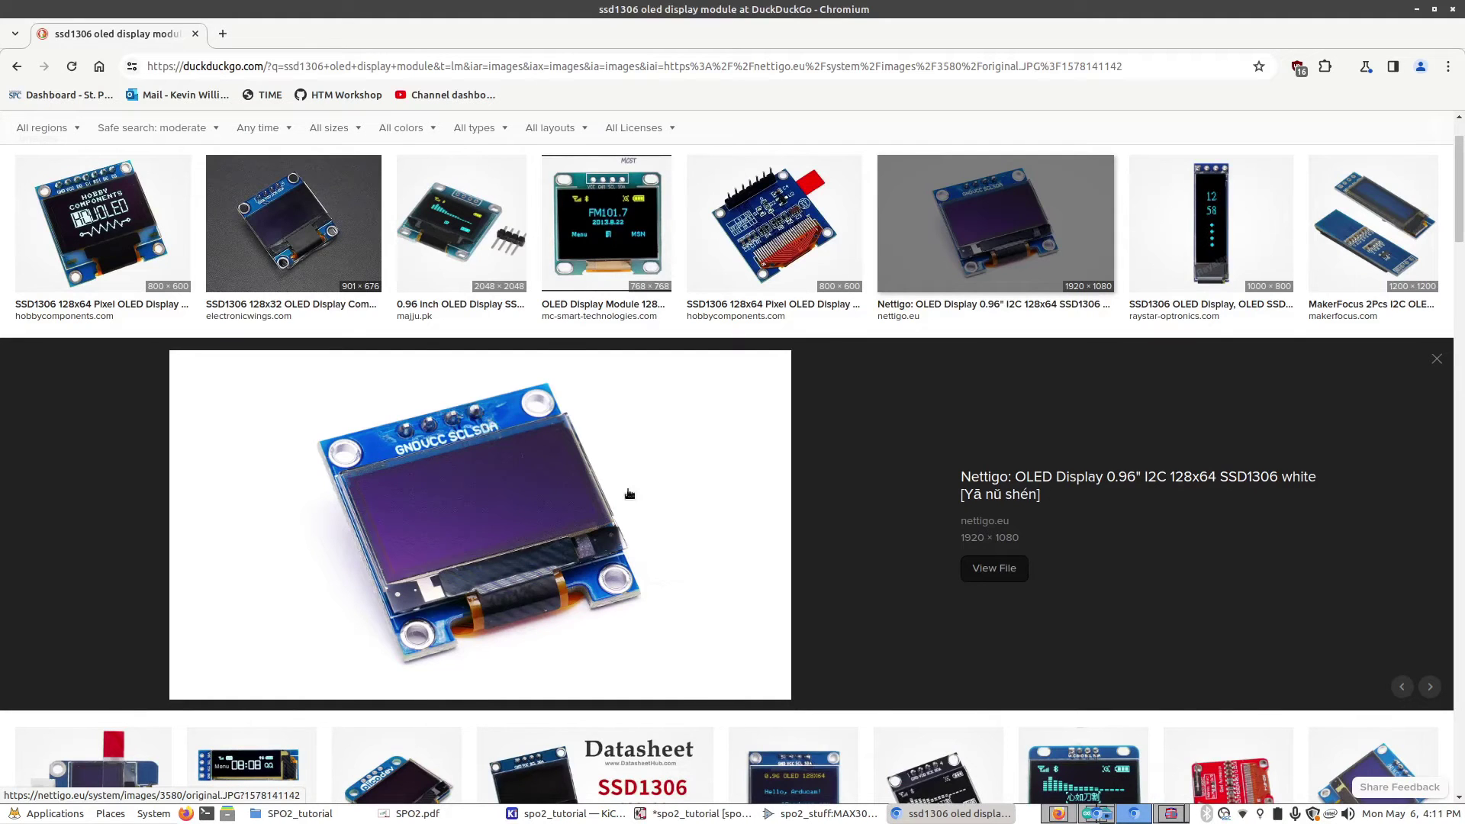
key(alt+Tab)
Step: Create a new symbol named SSD1306 in the spo2_stuff library
click(824, 813)
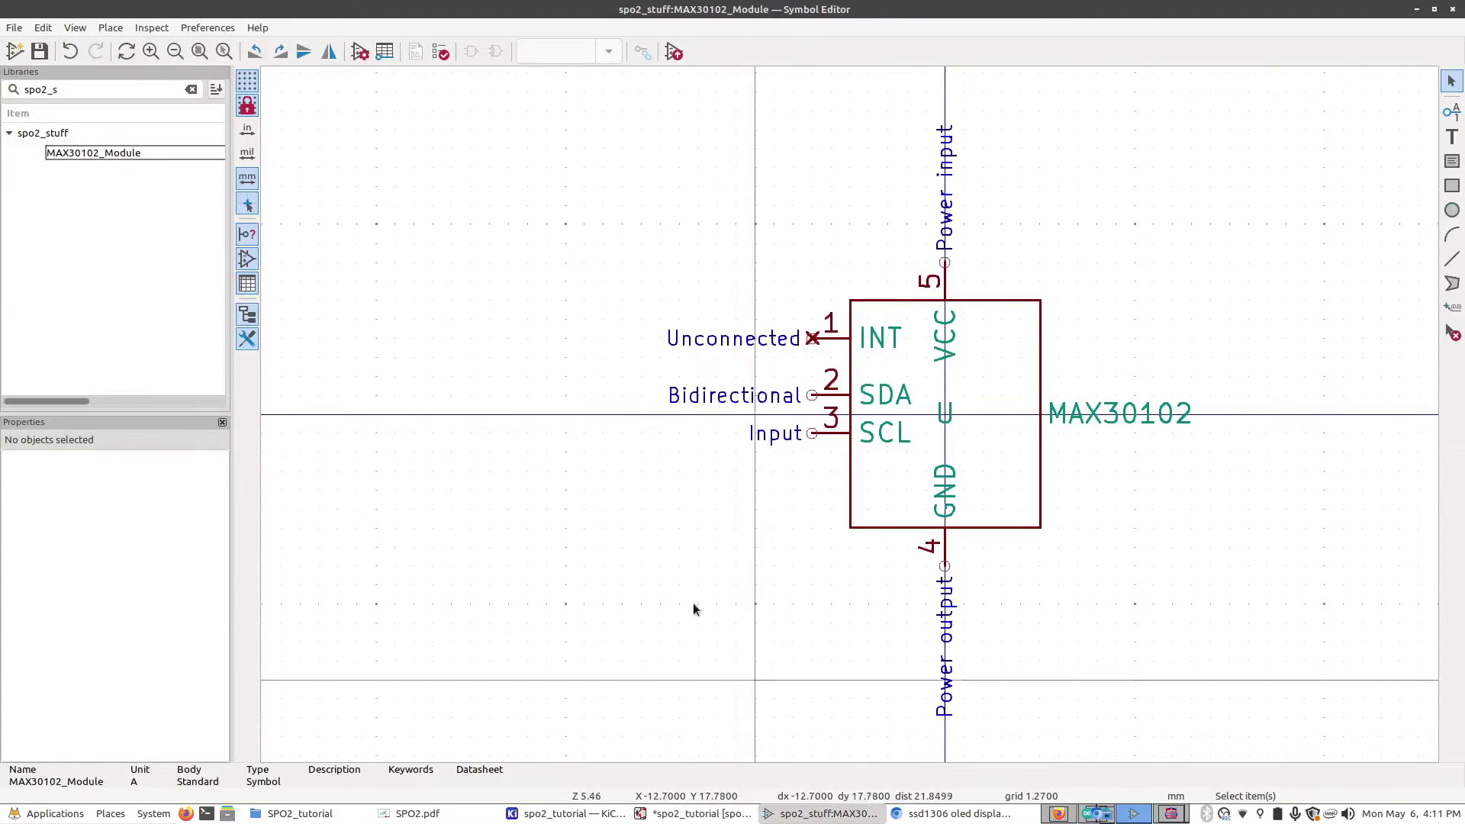
right_click(60, 134)
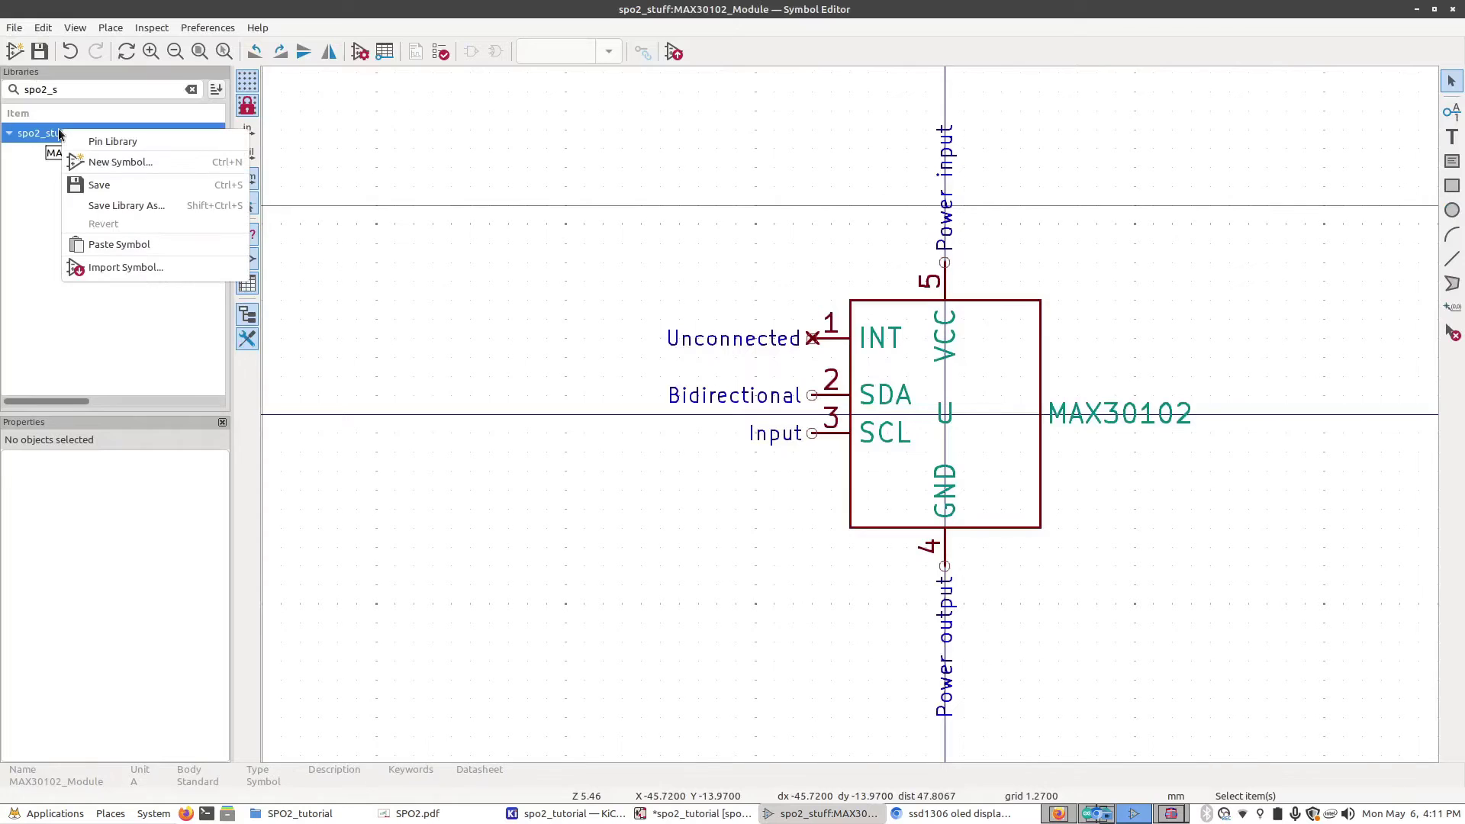
click(114, 161)
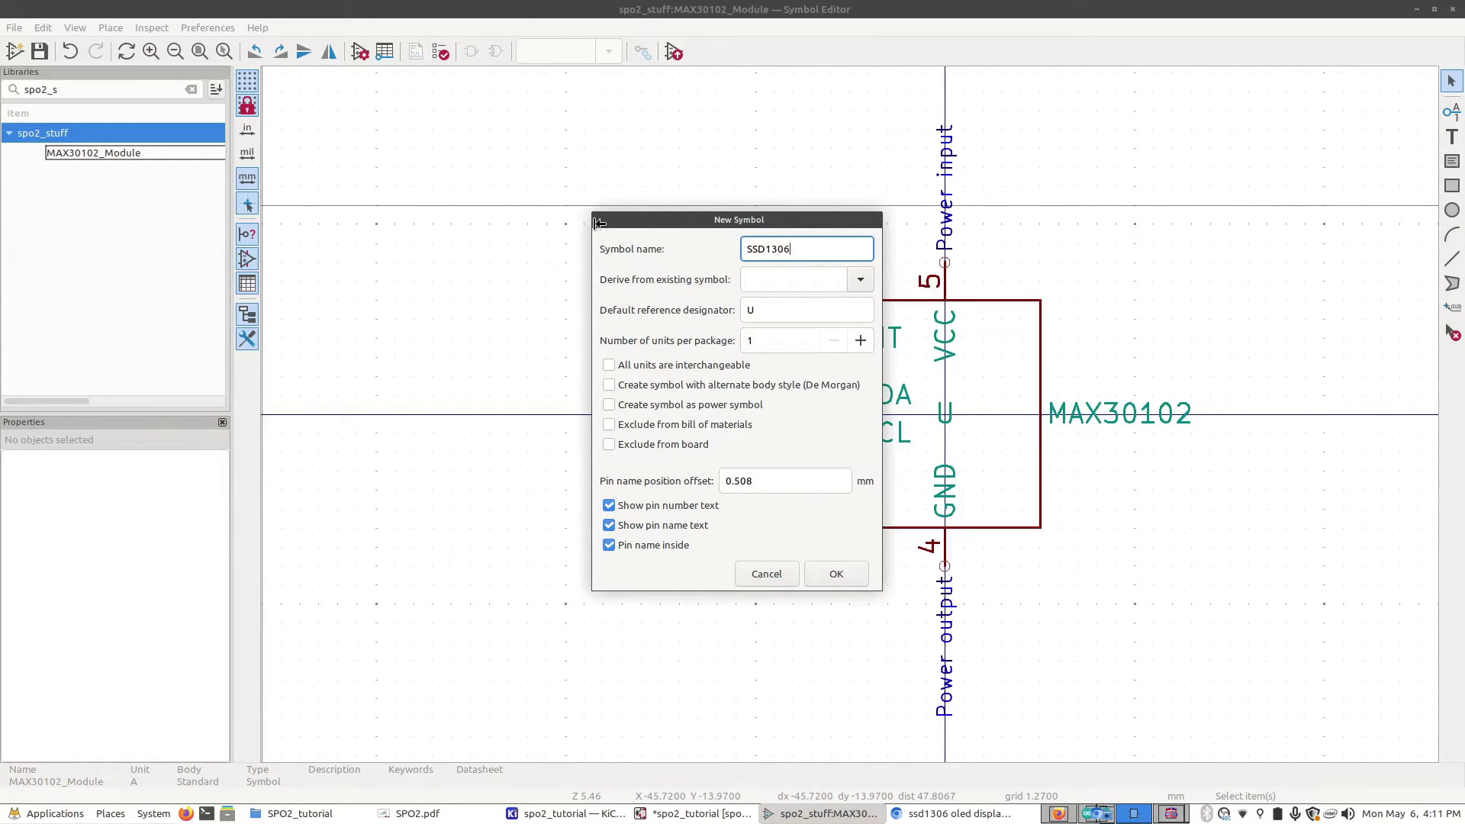
click(836, 576)
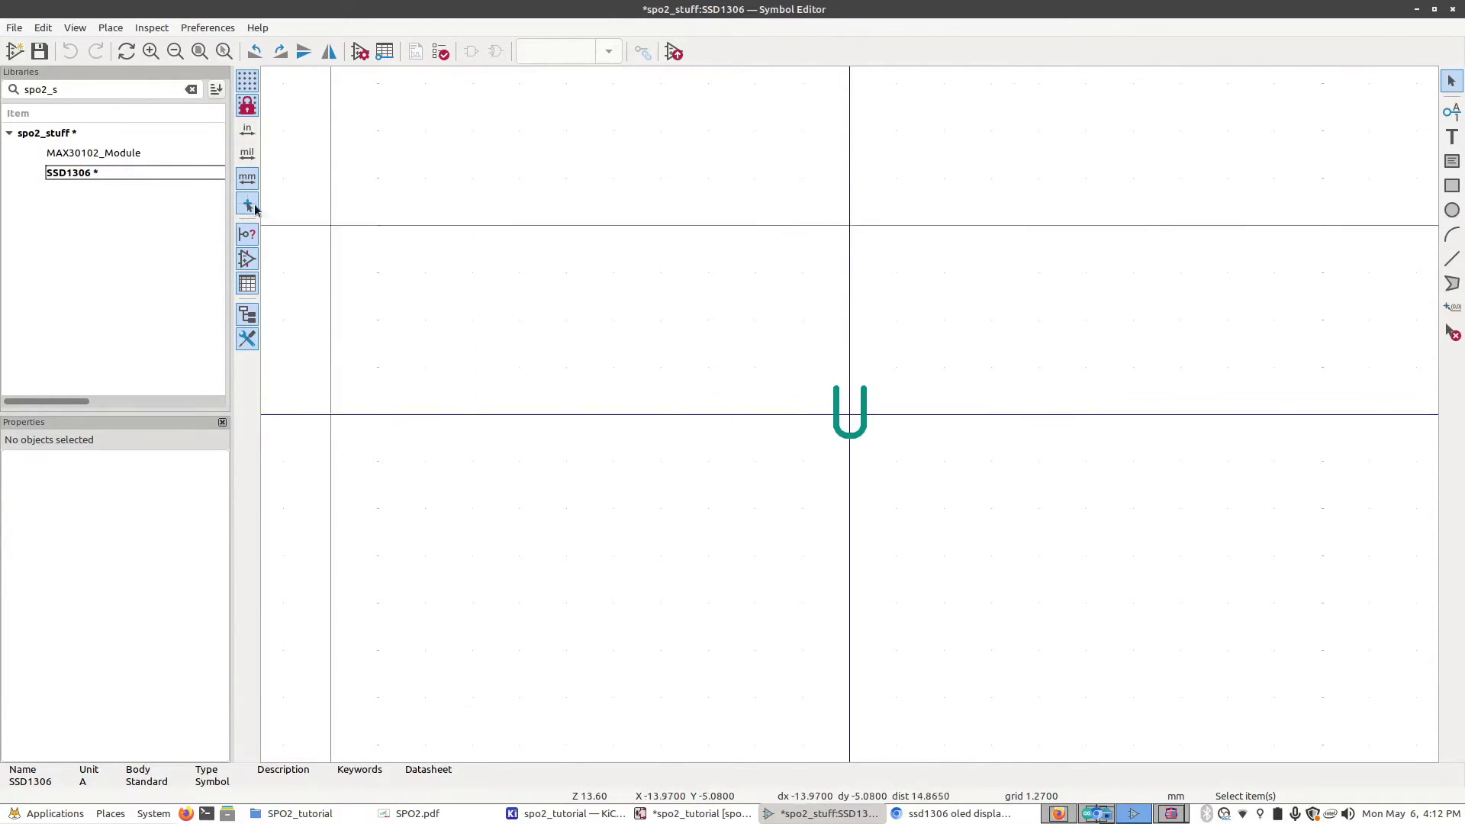
click(88, 157)
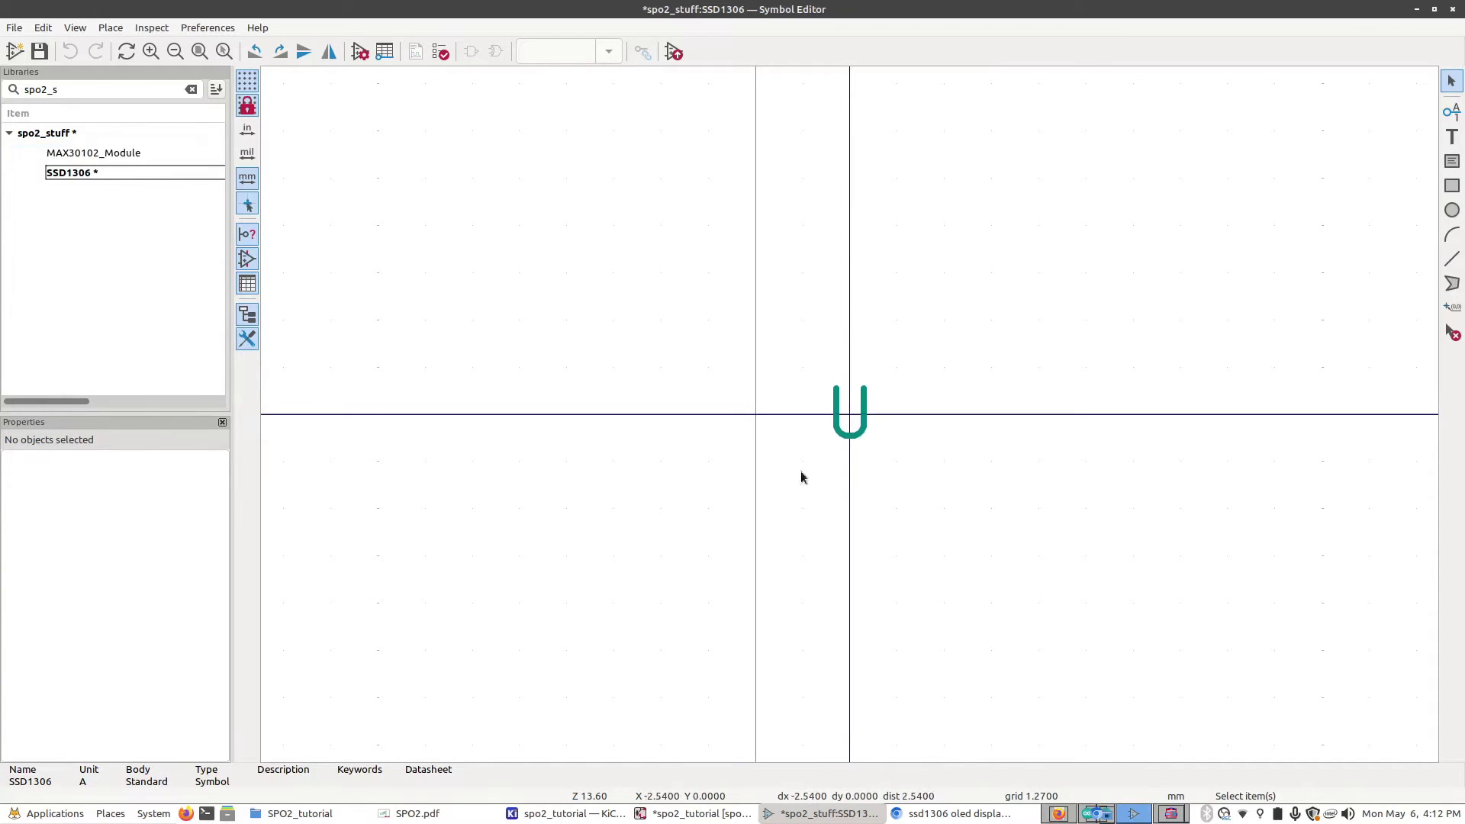
click(954, 814)
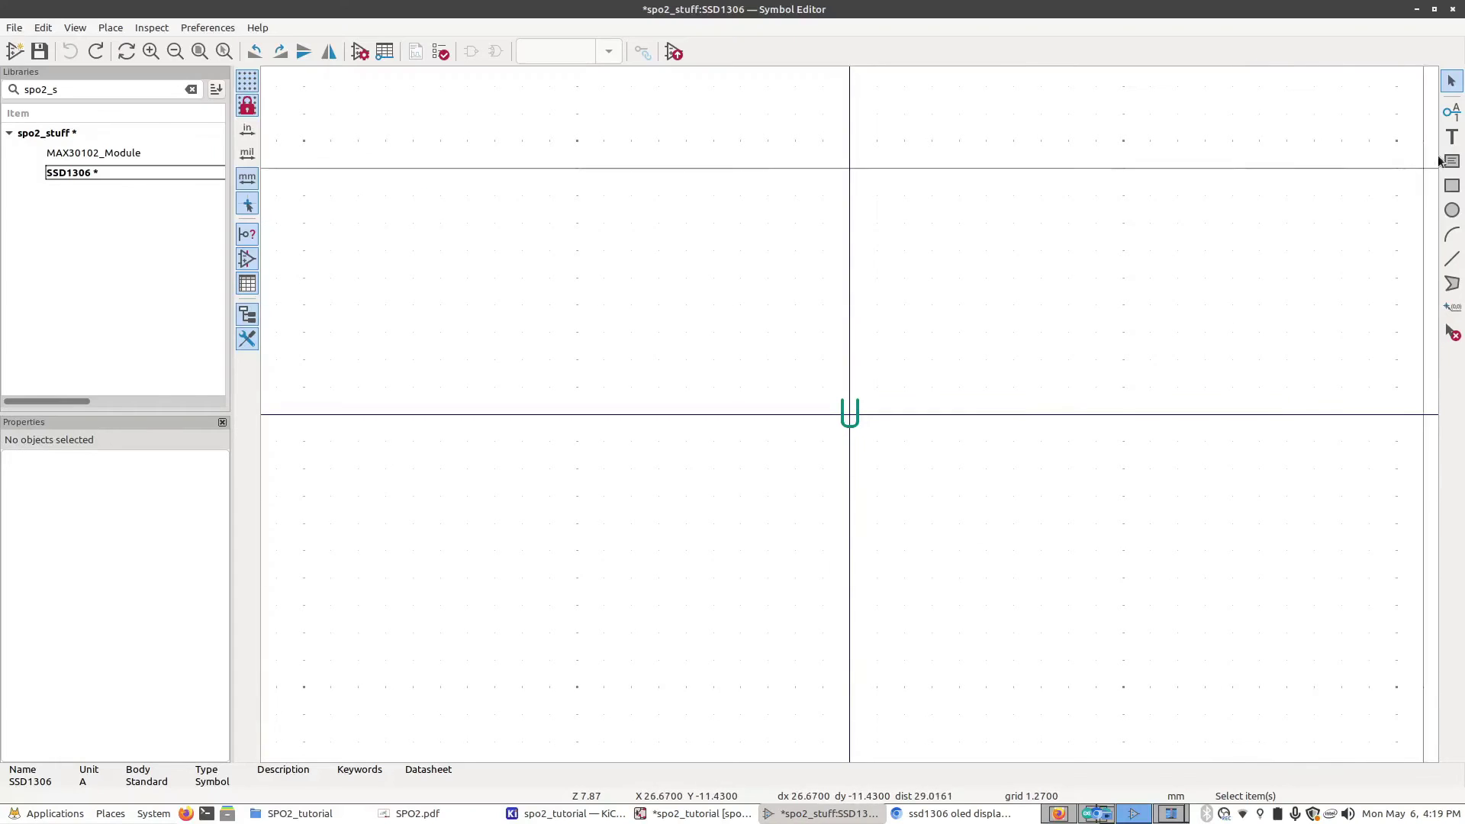
Step: Draw the rectangular SSD1306 body and add pin GND 1 at its bottom
click(1452, 188)
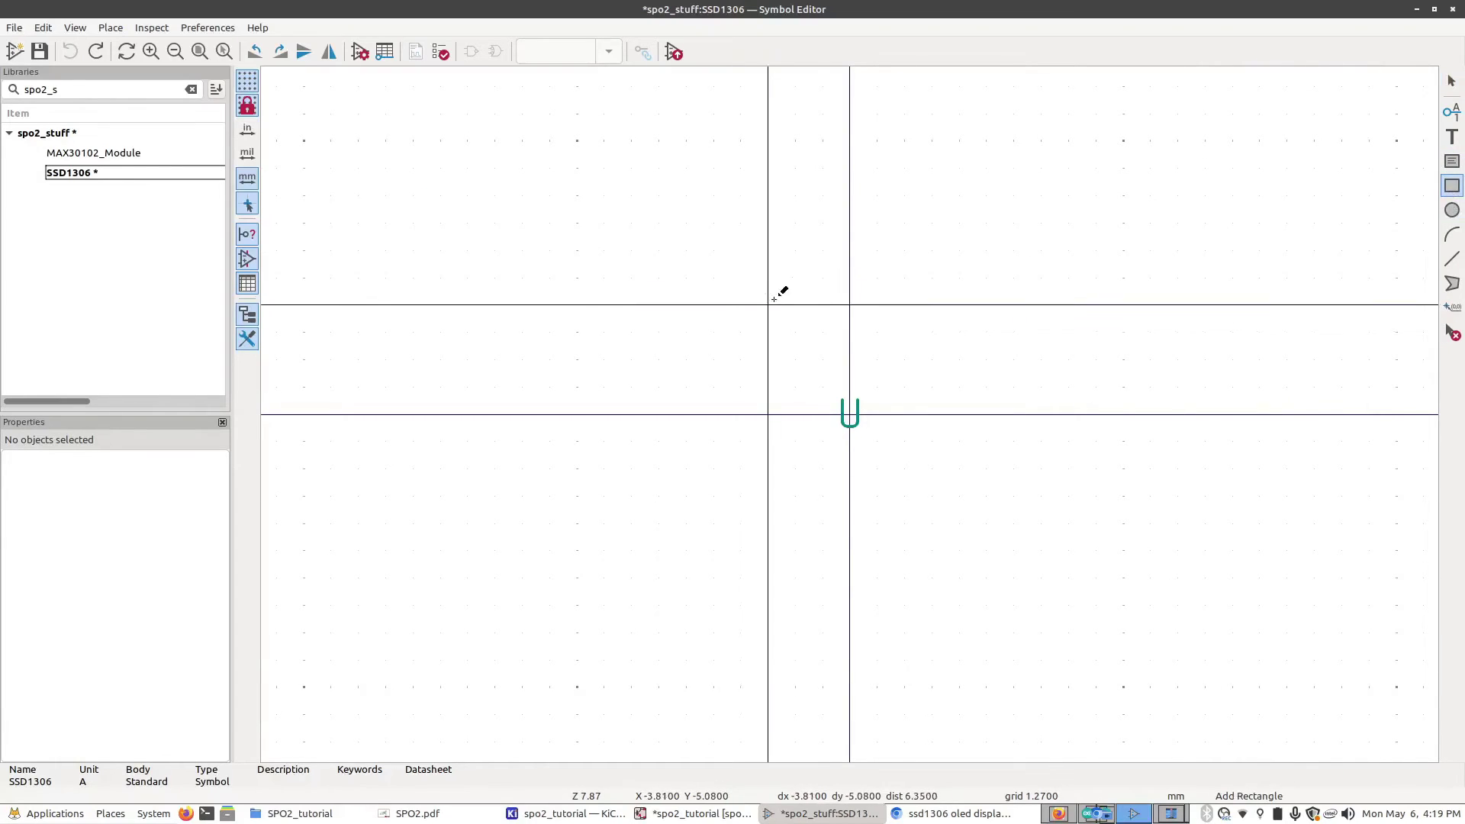
click(737, 243)
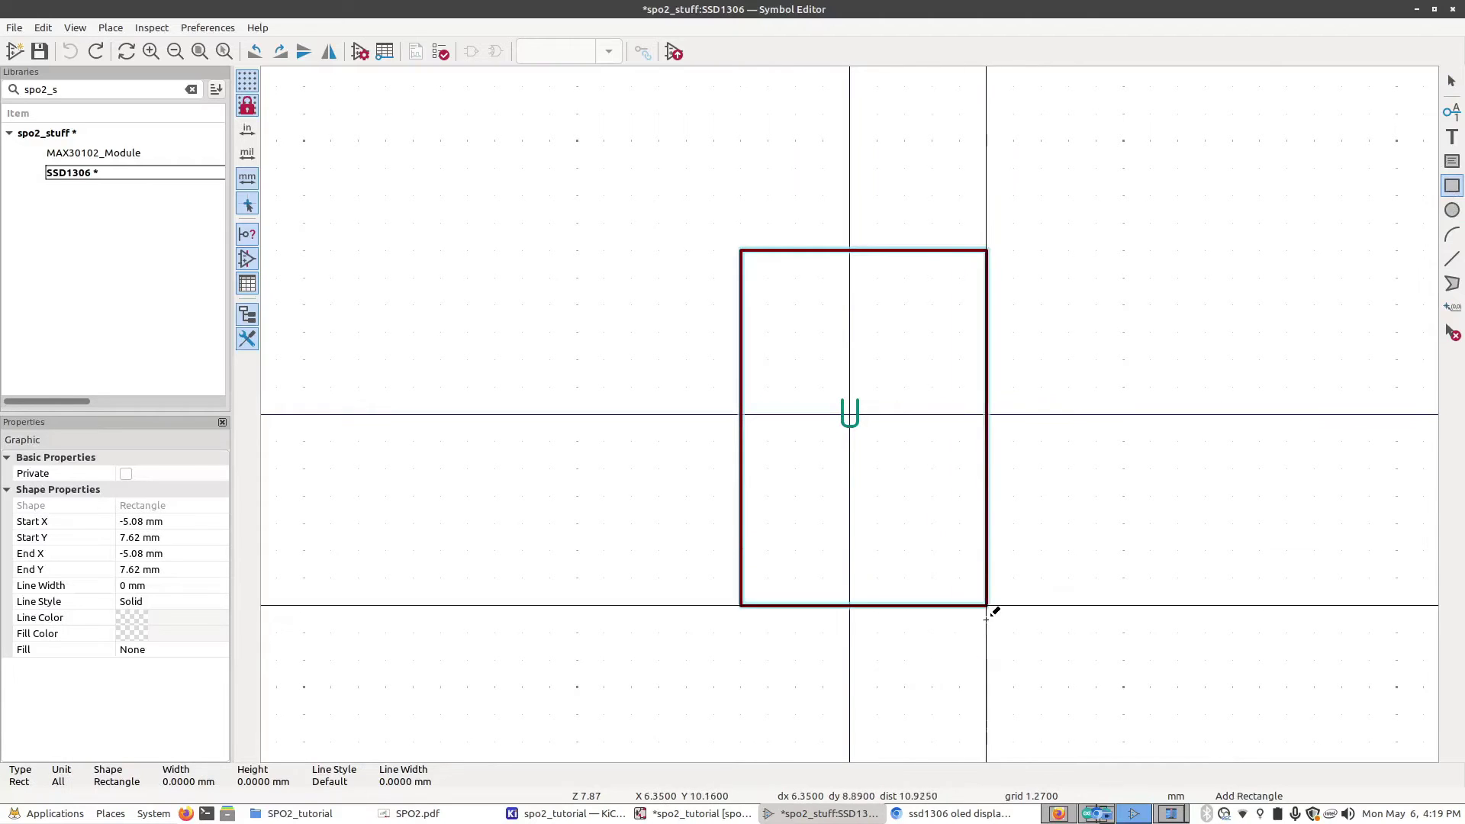
click(955, 584)
click(1452, 112)
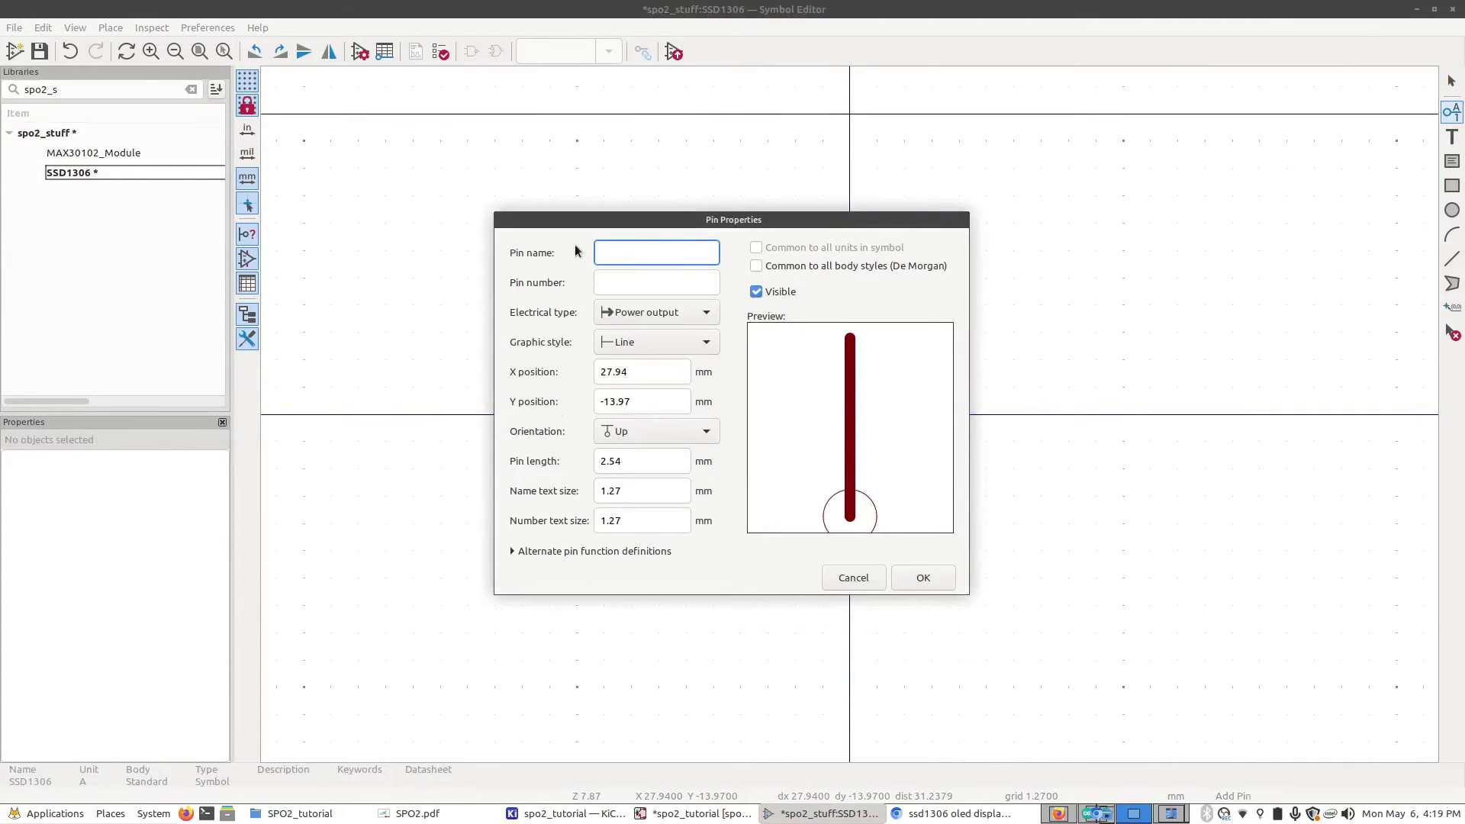
text(GND)
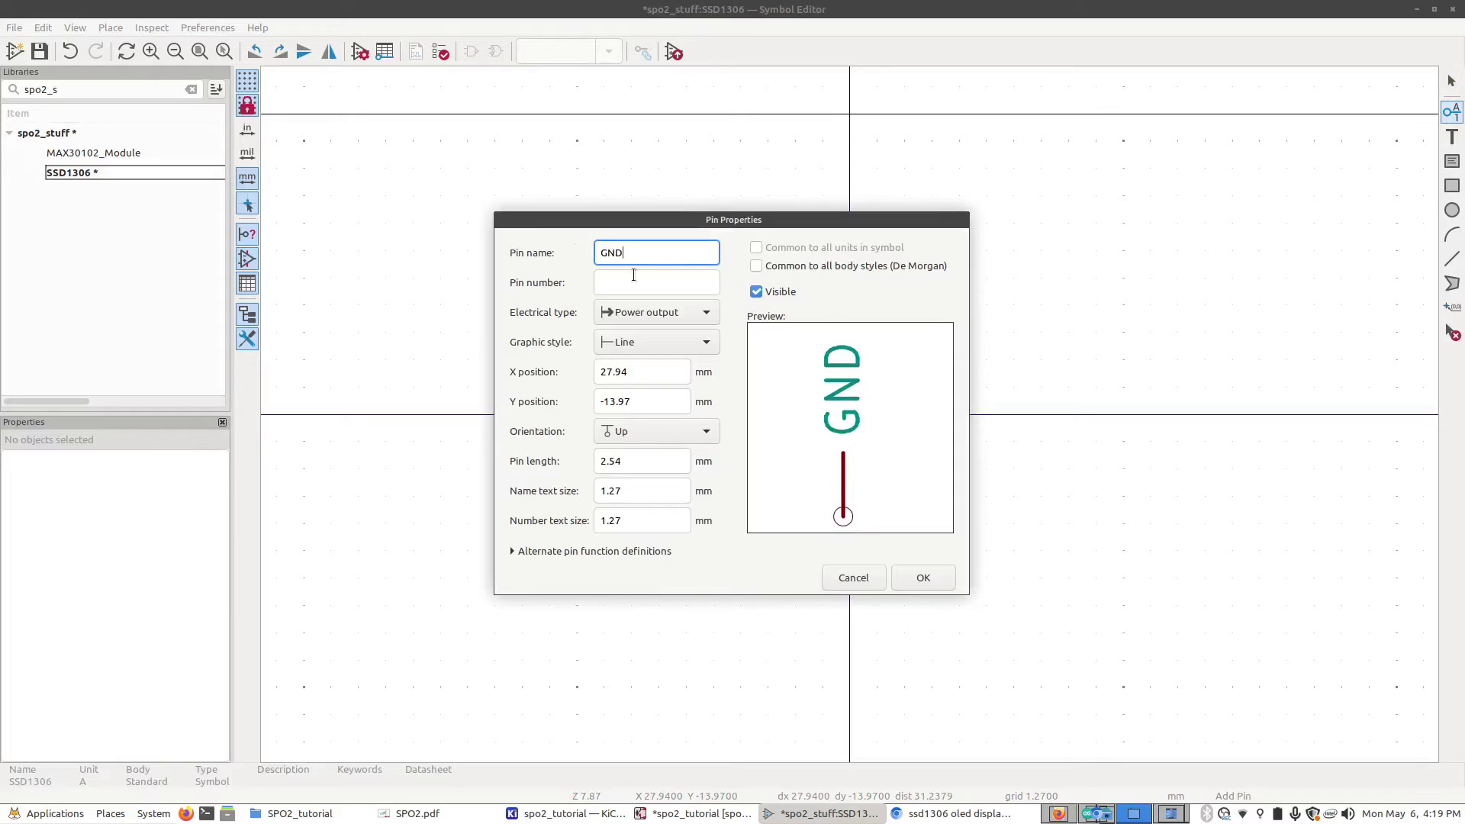
key(Tab)
text(1)
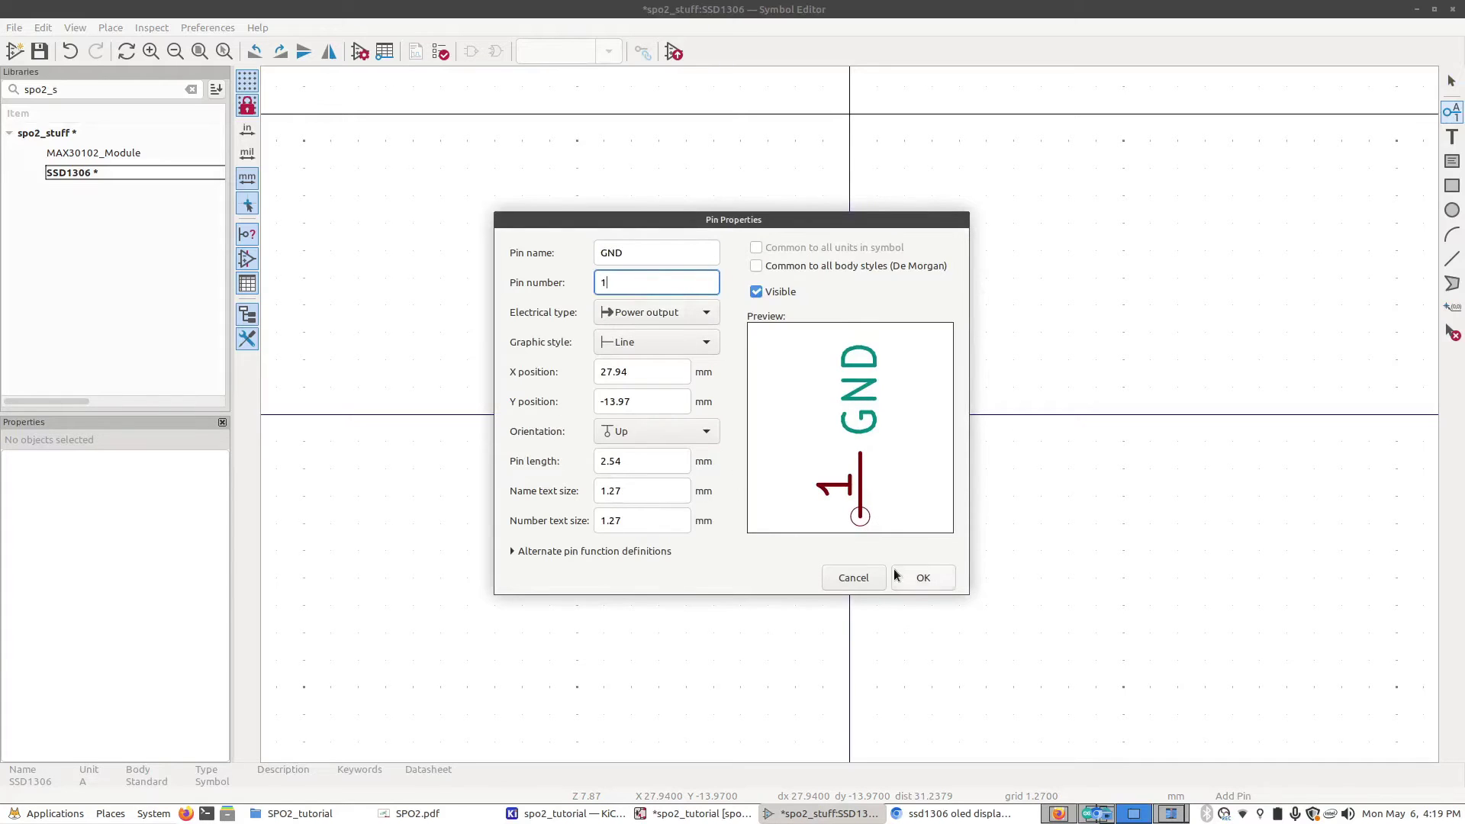
click(923, 578)
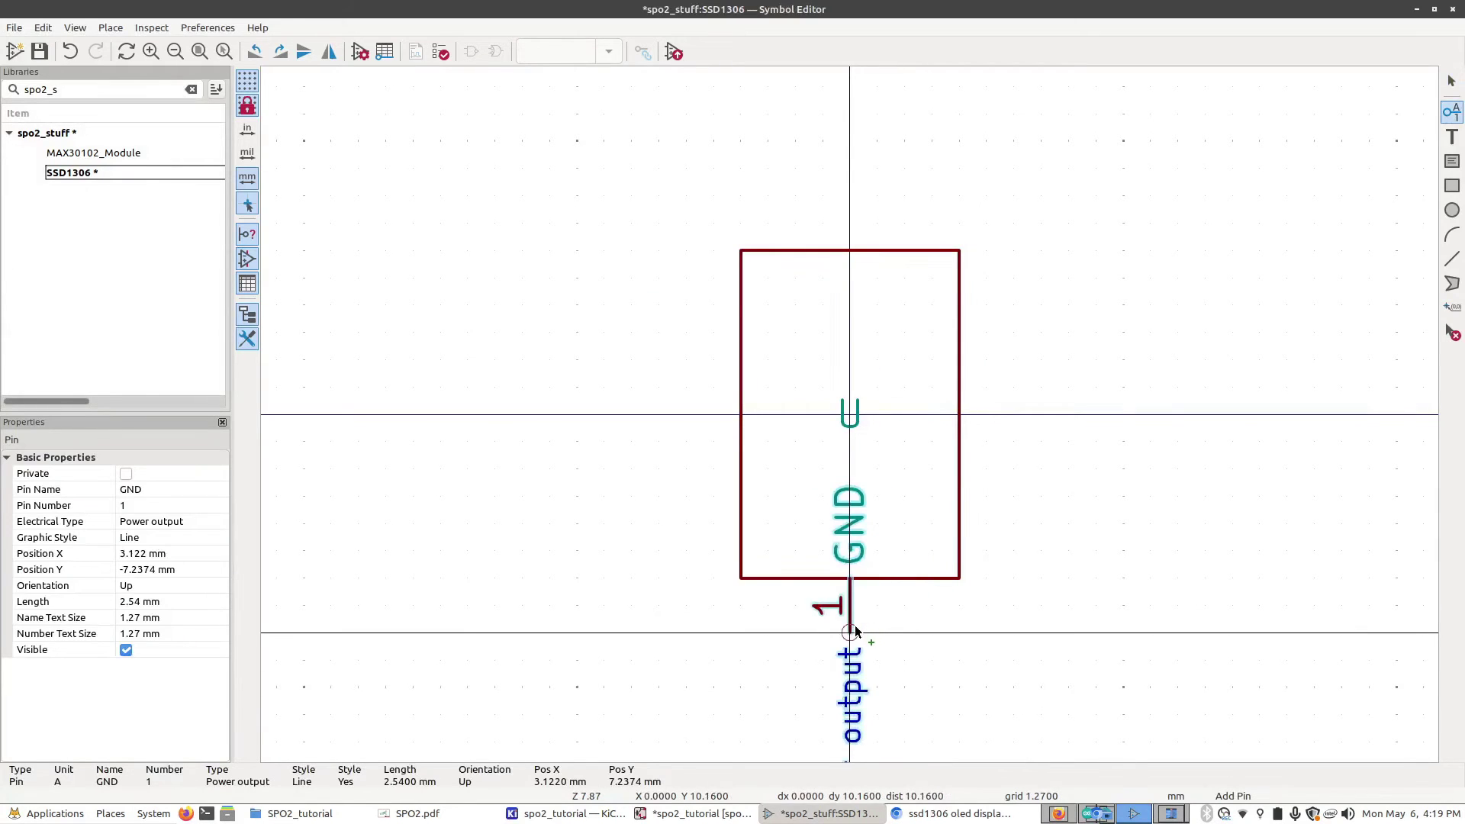
click(855, 631)
Step: Add pin VCC 2 as a power input at the top of the body
click(1013, 441)
text(VCC)
key(Tab)
text(2)
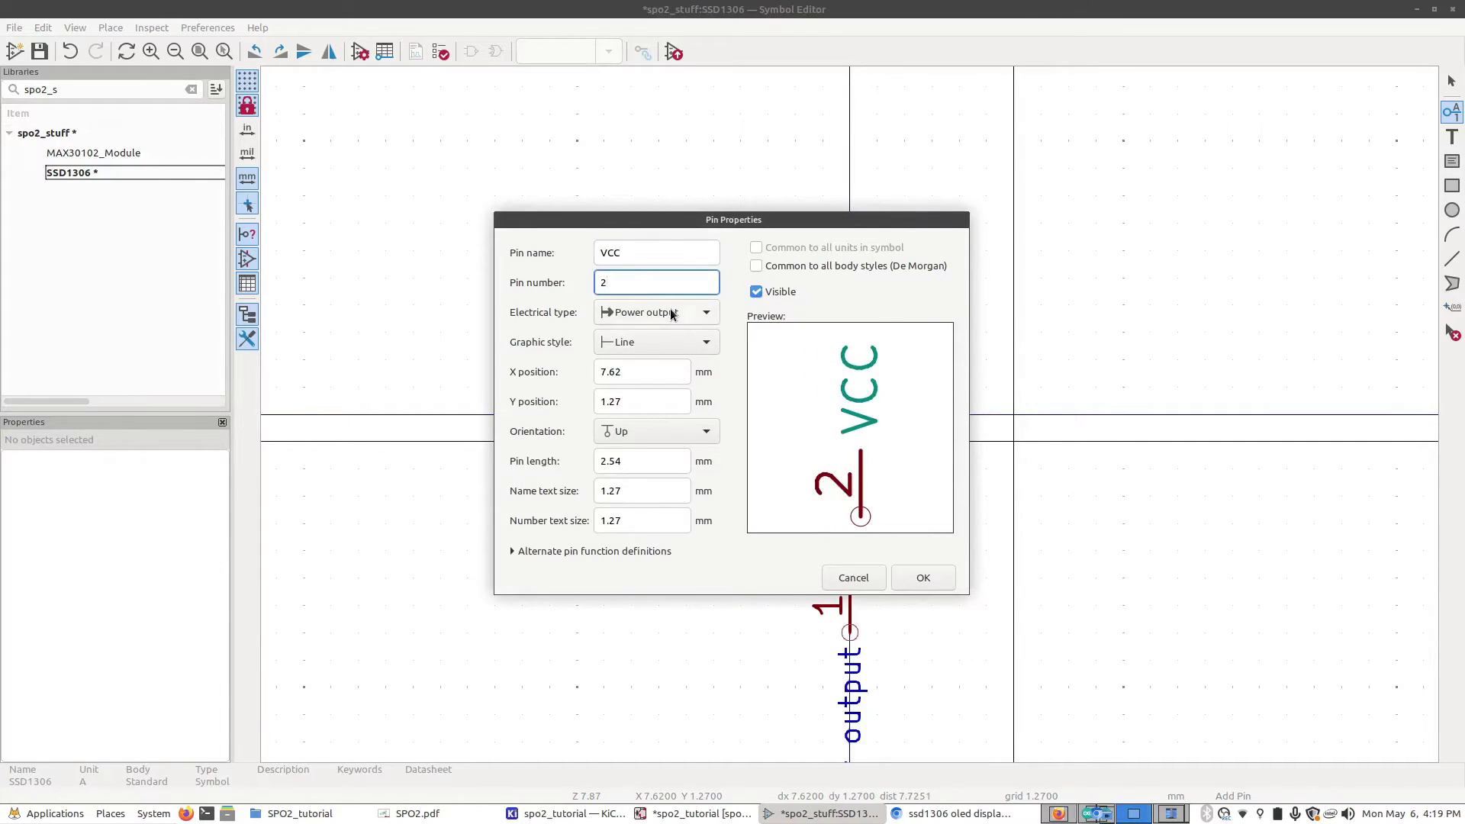
click(671, 313)
click(645, 294)
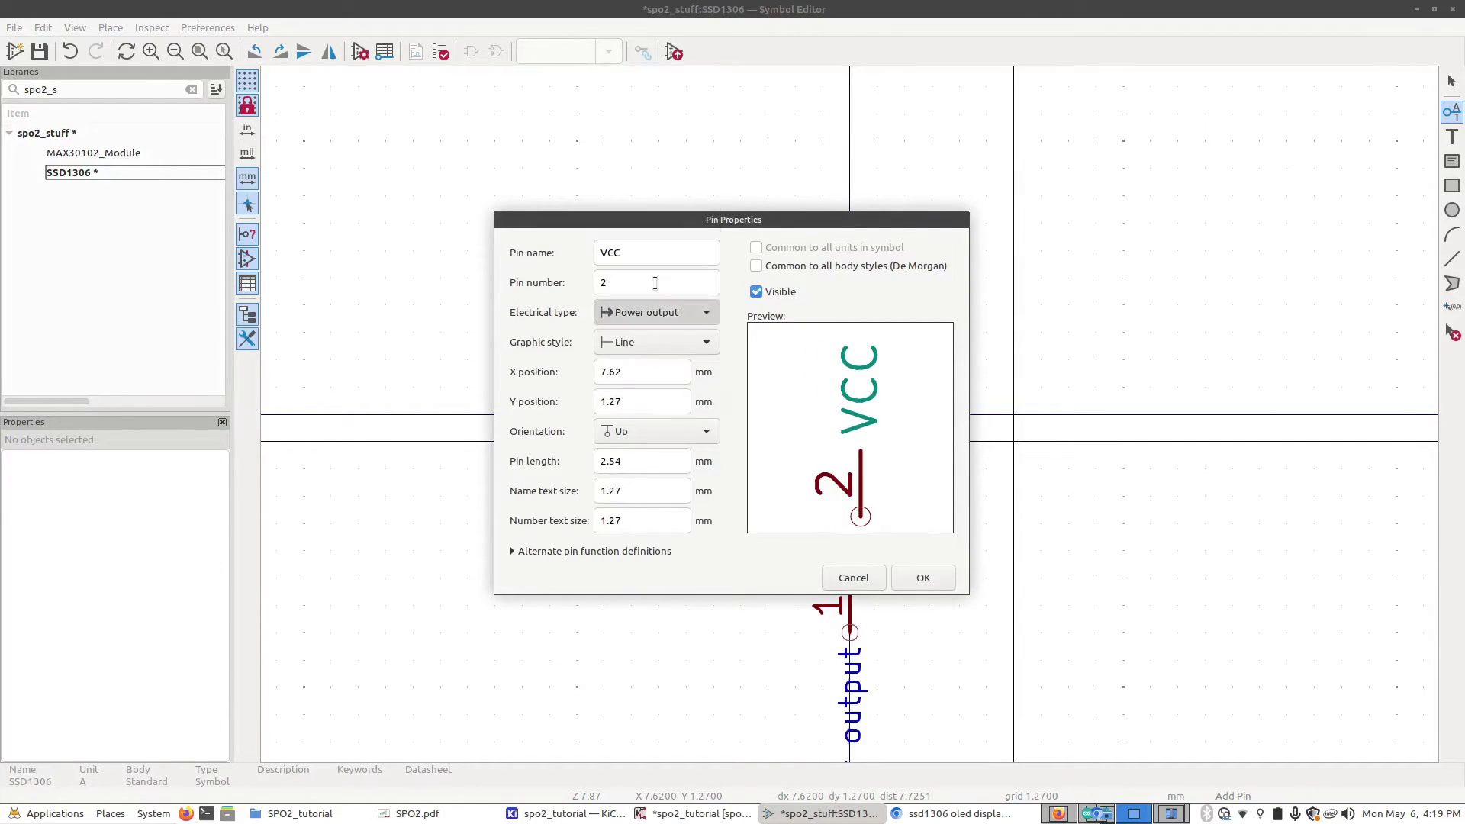
click(924, 577)
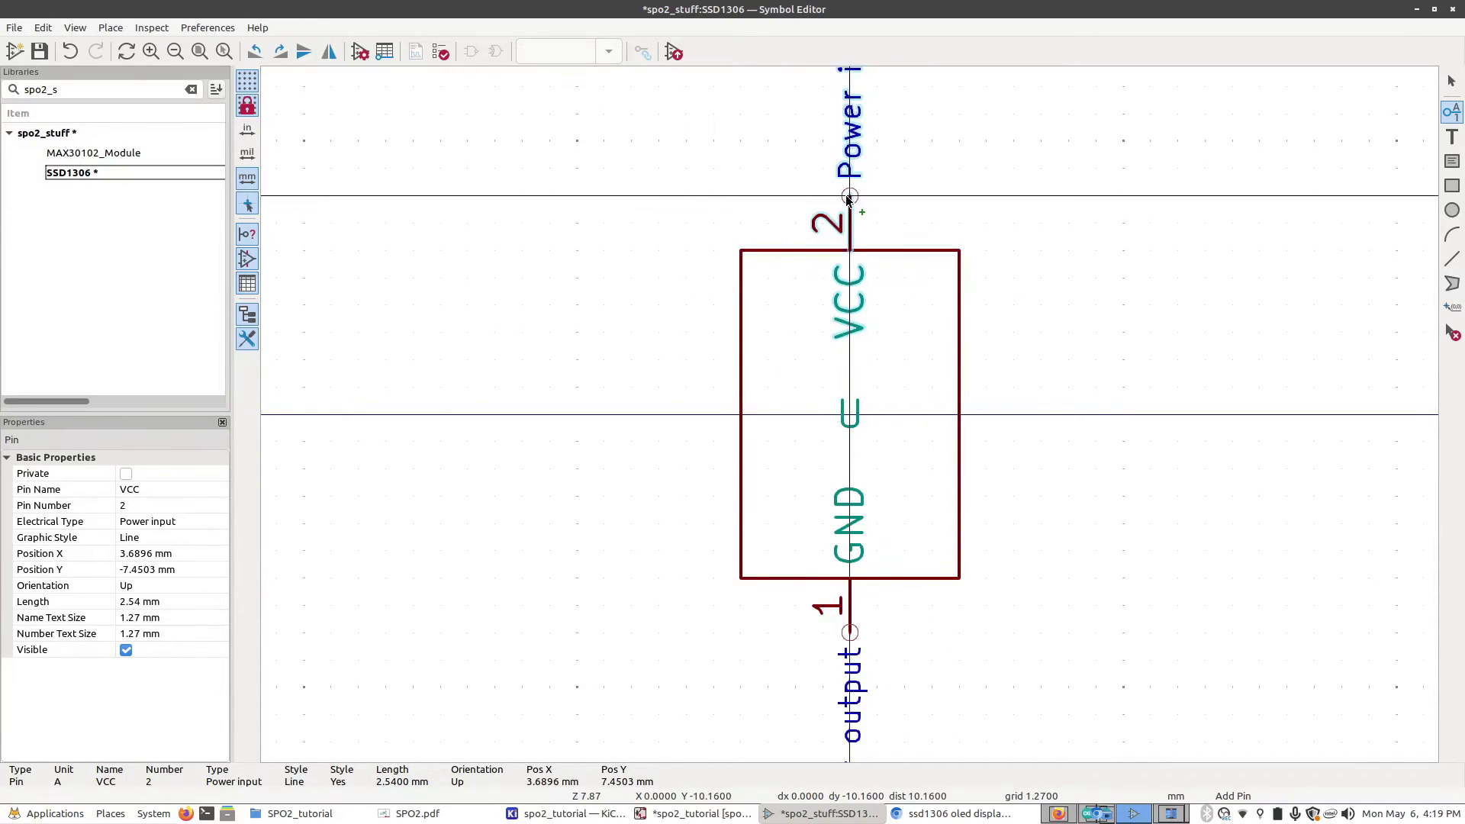
click(846, 197)
Step: Add pin SCL 3 as an input on the body's left side
click(985, 332)
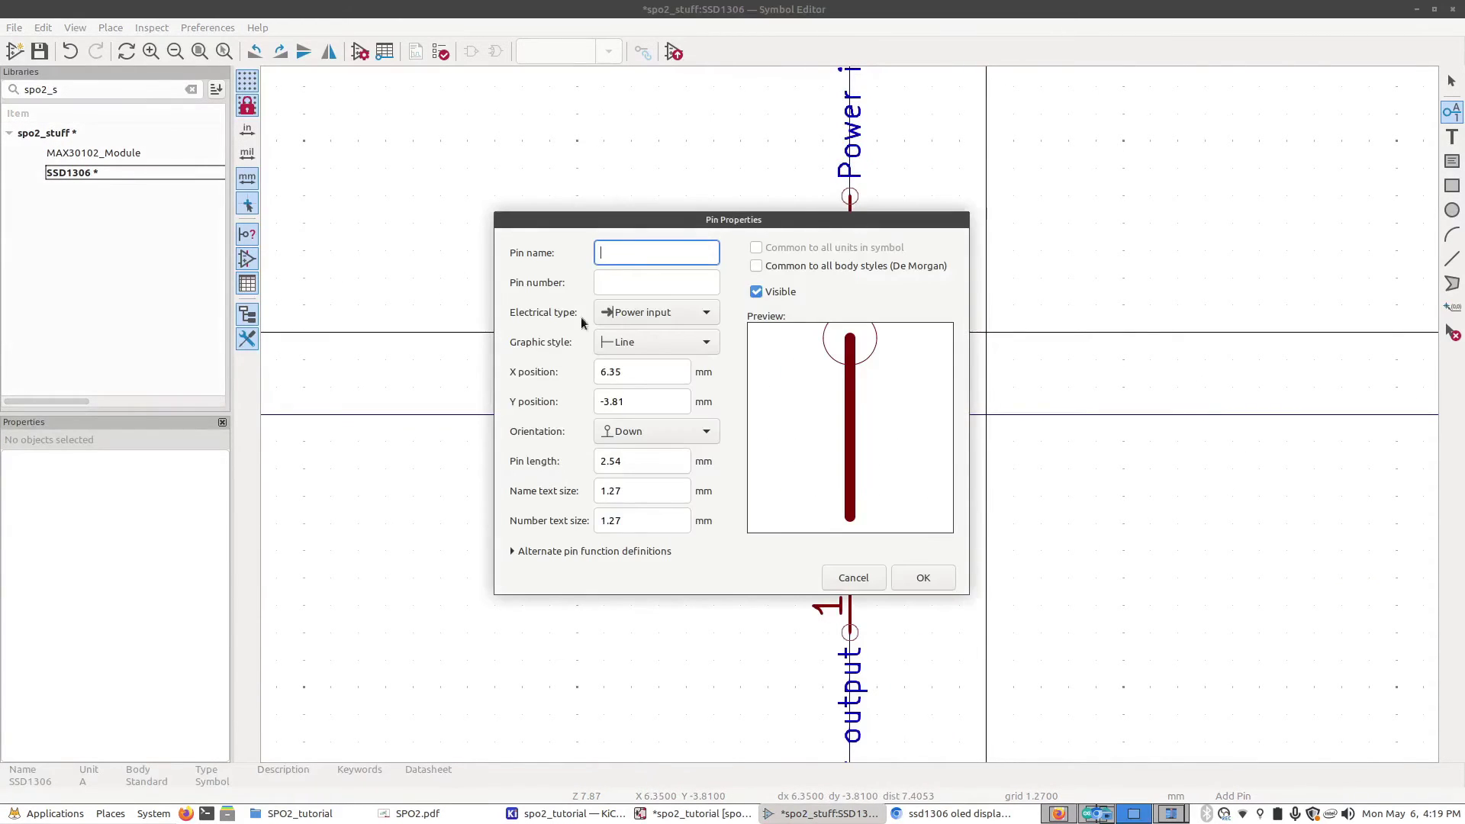
text(SCL)
key(Tab)
text(3)
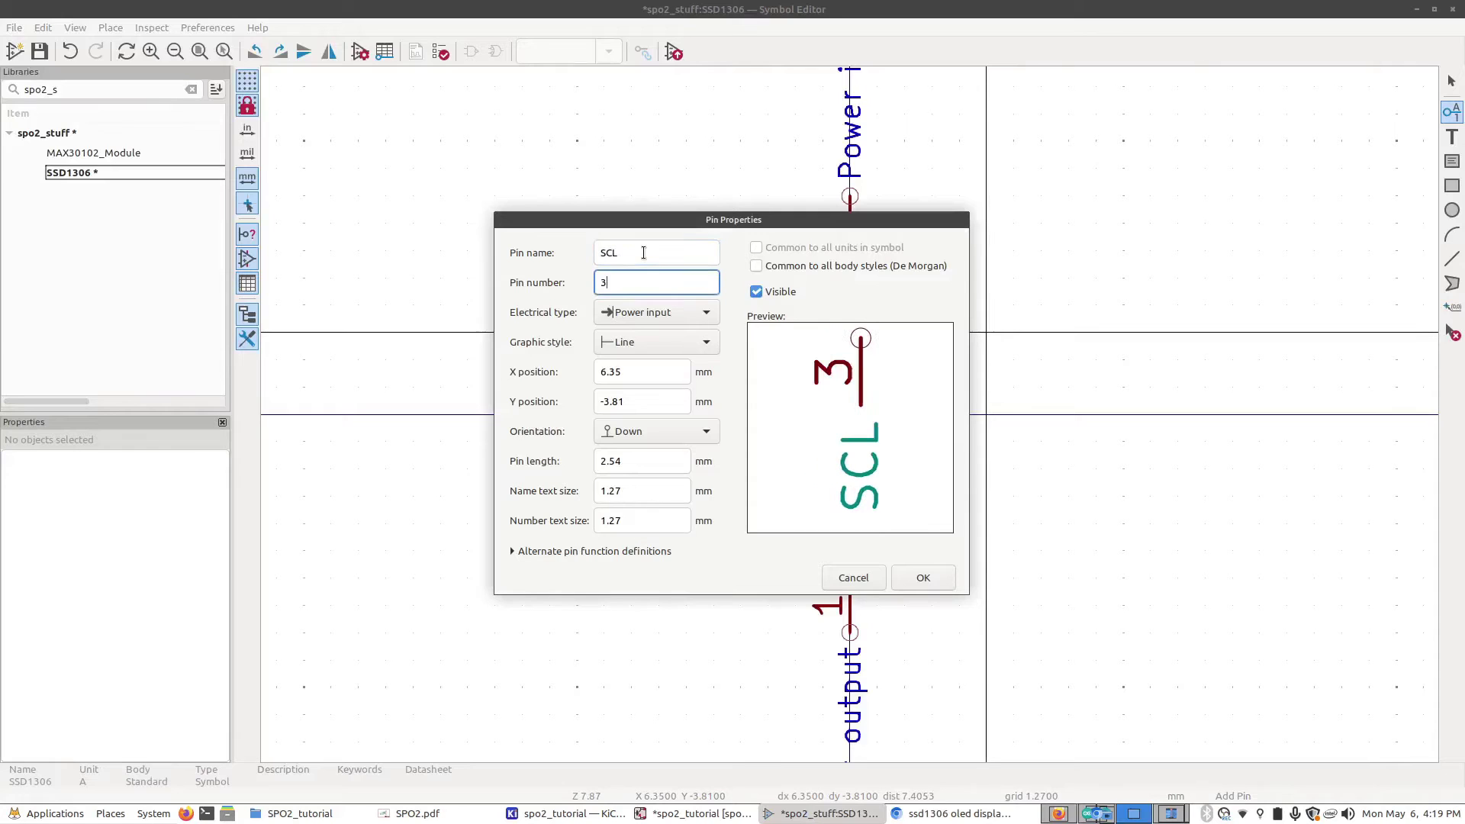
click(653, 320)
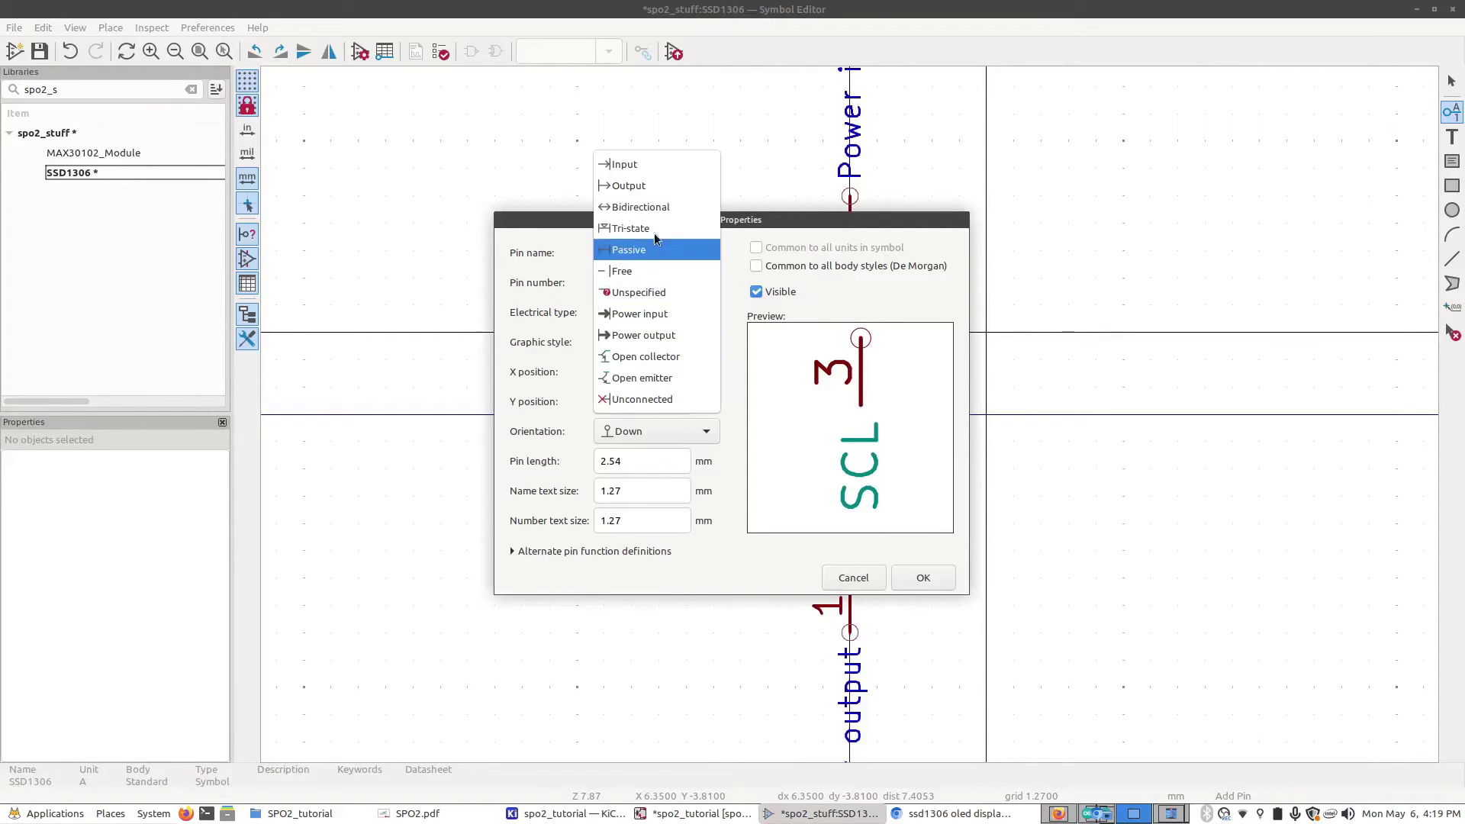
click(645, 164)
click(925, 577)
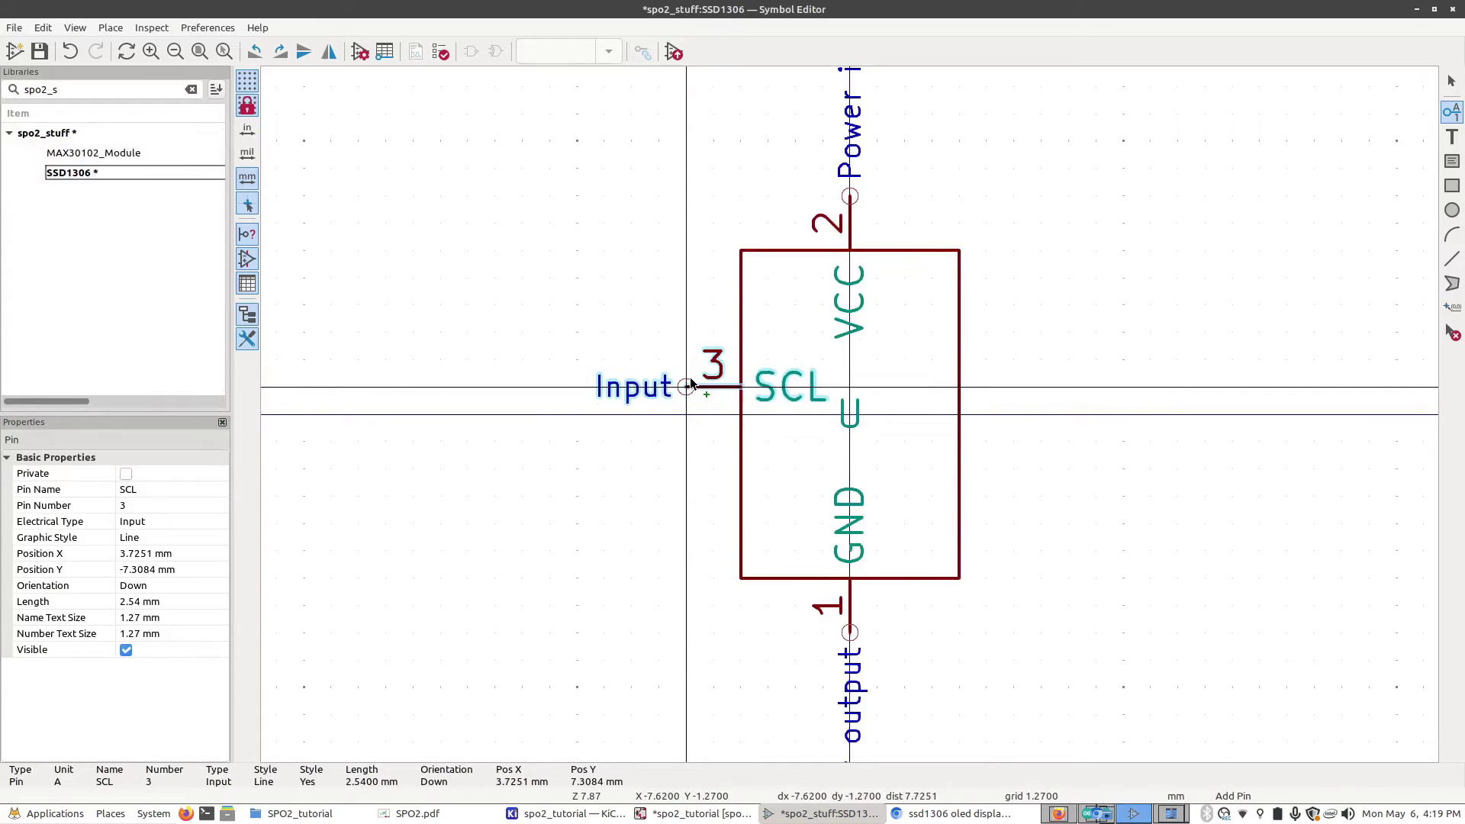
click(691, 403)
Step: Add pin SDA 4 as a bidirectional pin below SCL on the left
click(1032, 402)
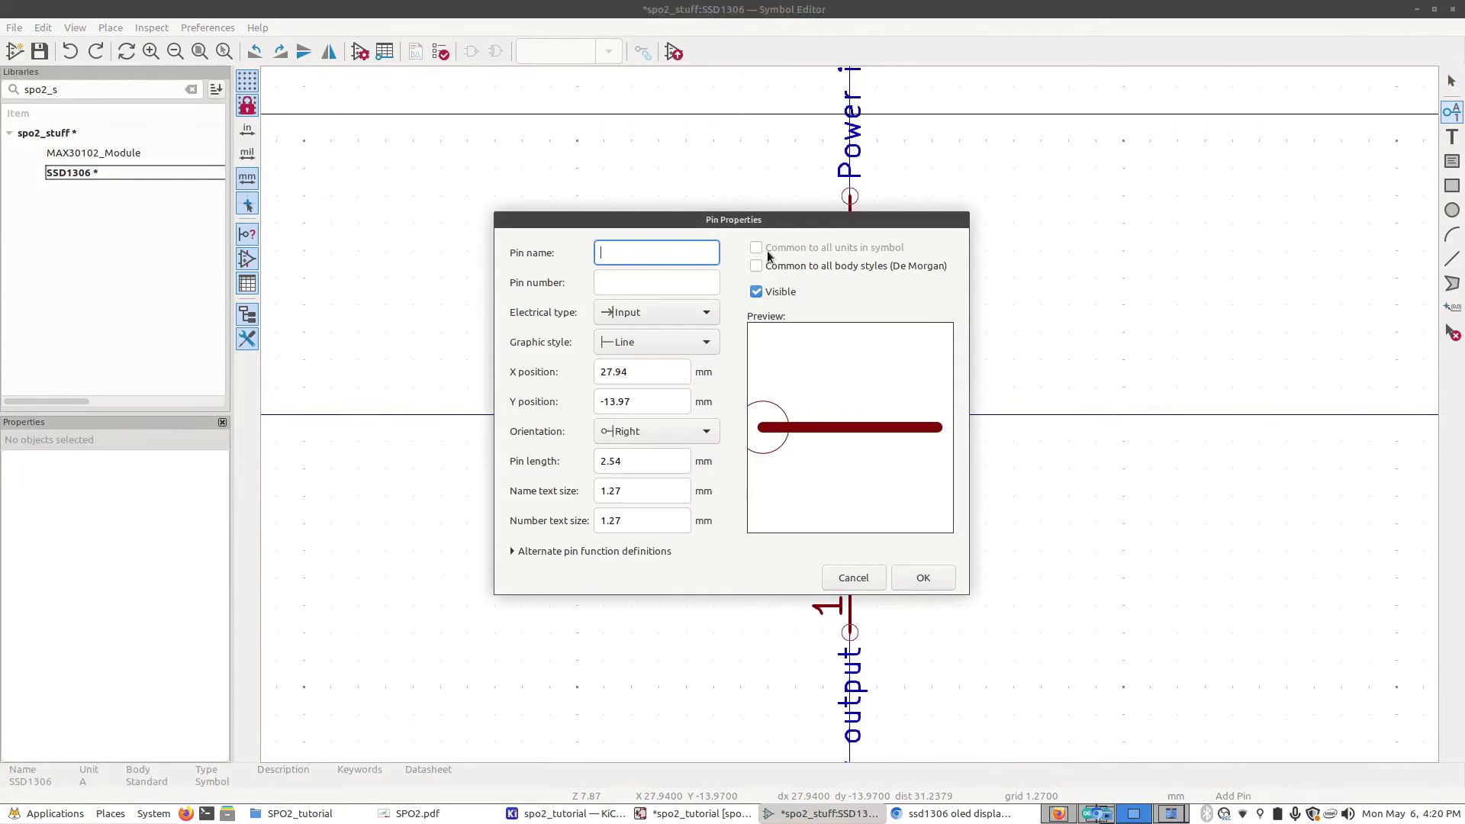
text(SDA)
click(667, 326)
click(672, 352)
key(shift+Tab)
text(4)
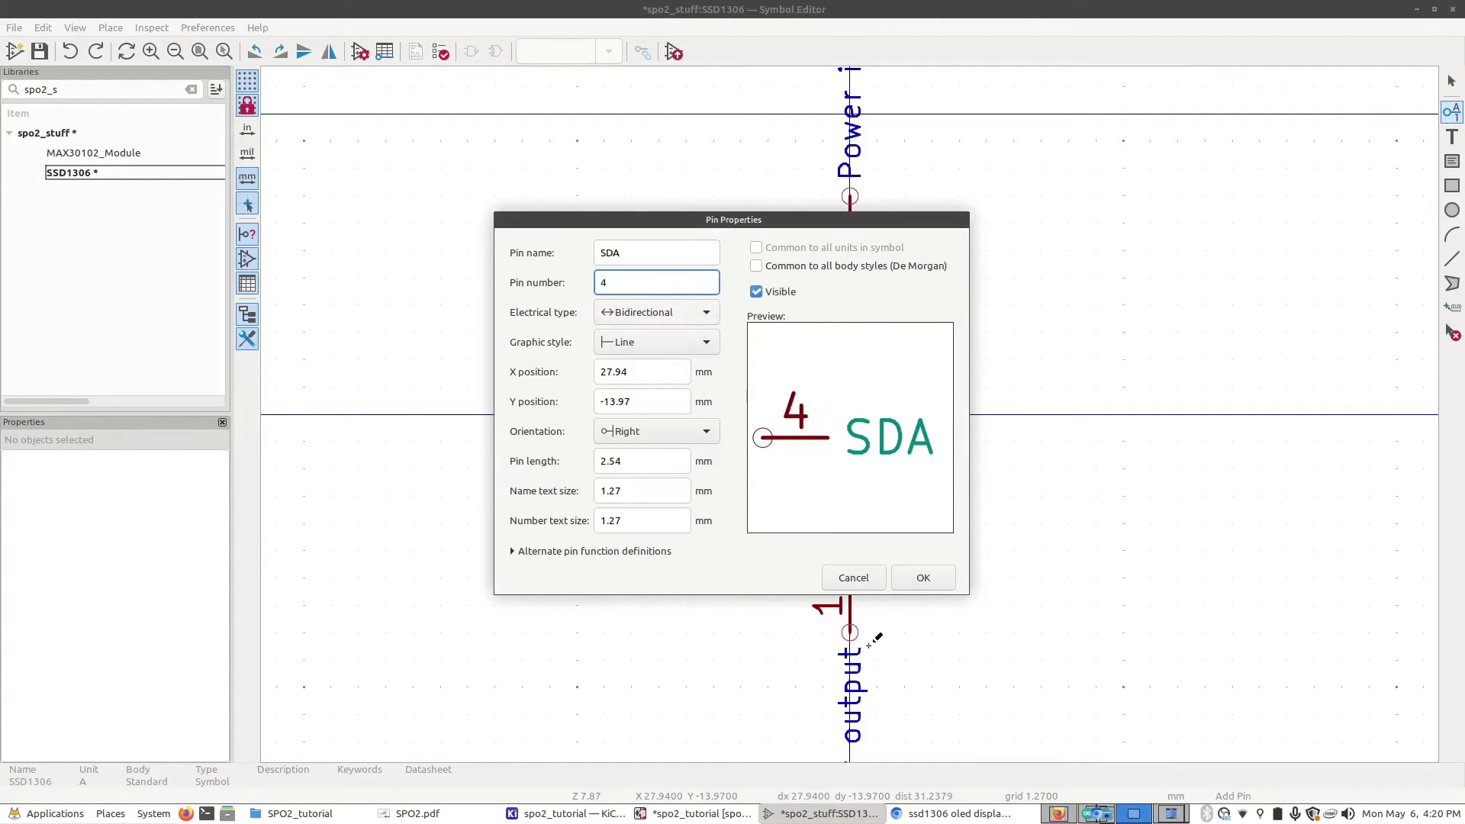
click(919, 577)
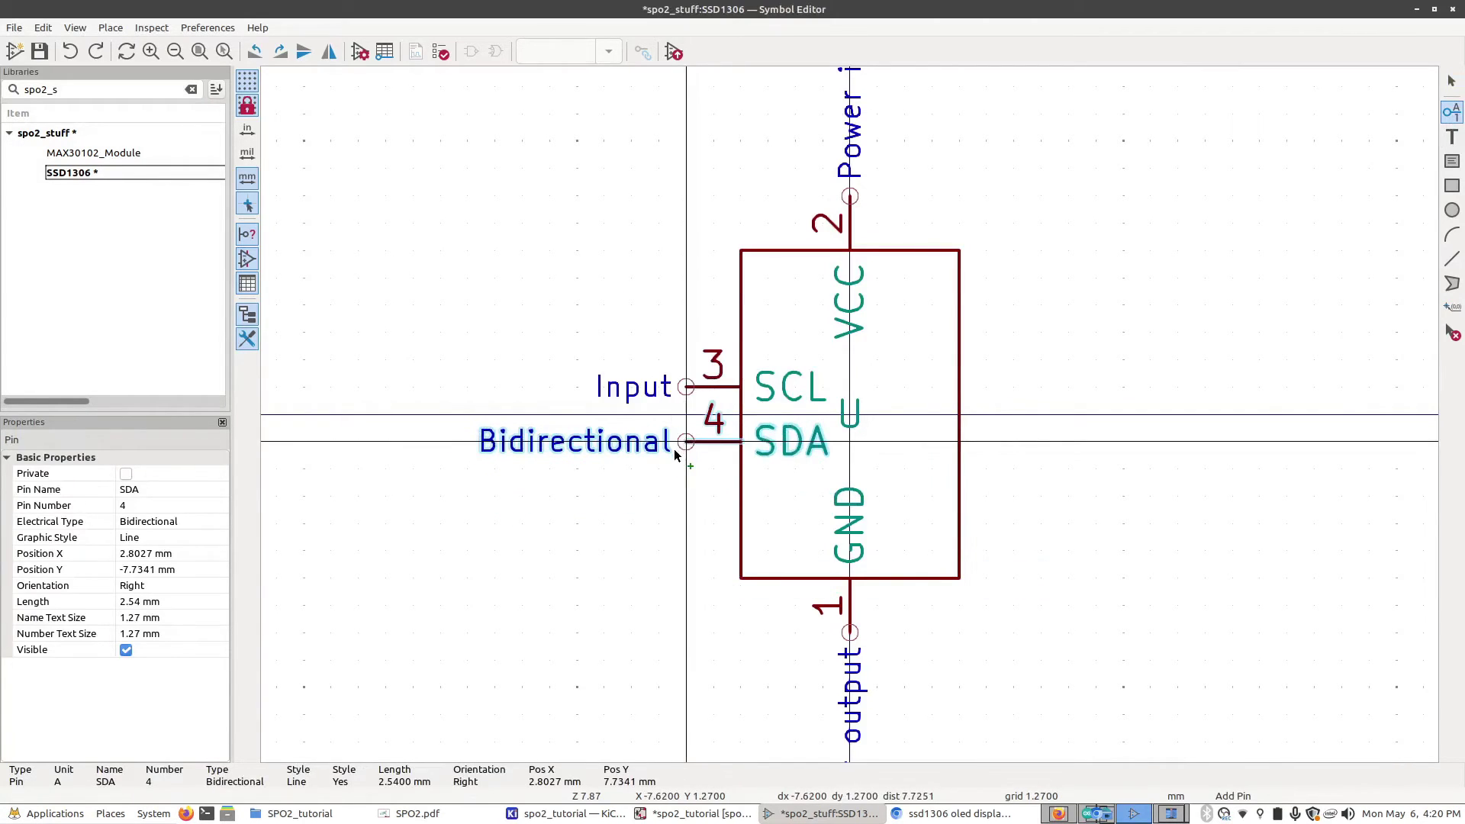
click(686, 442)
key(Escape)
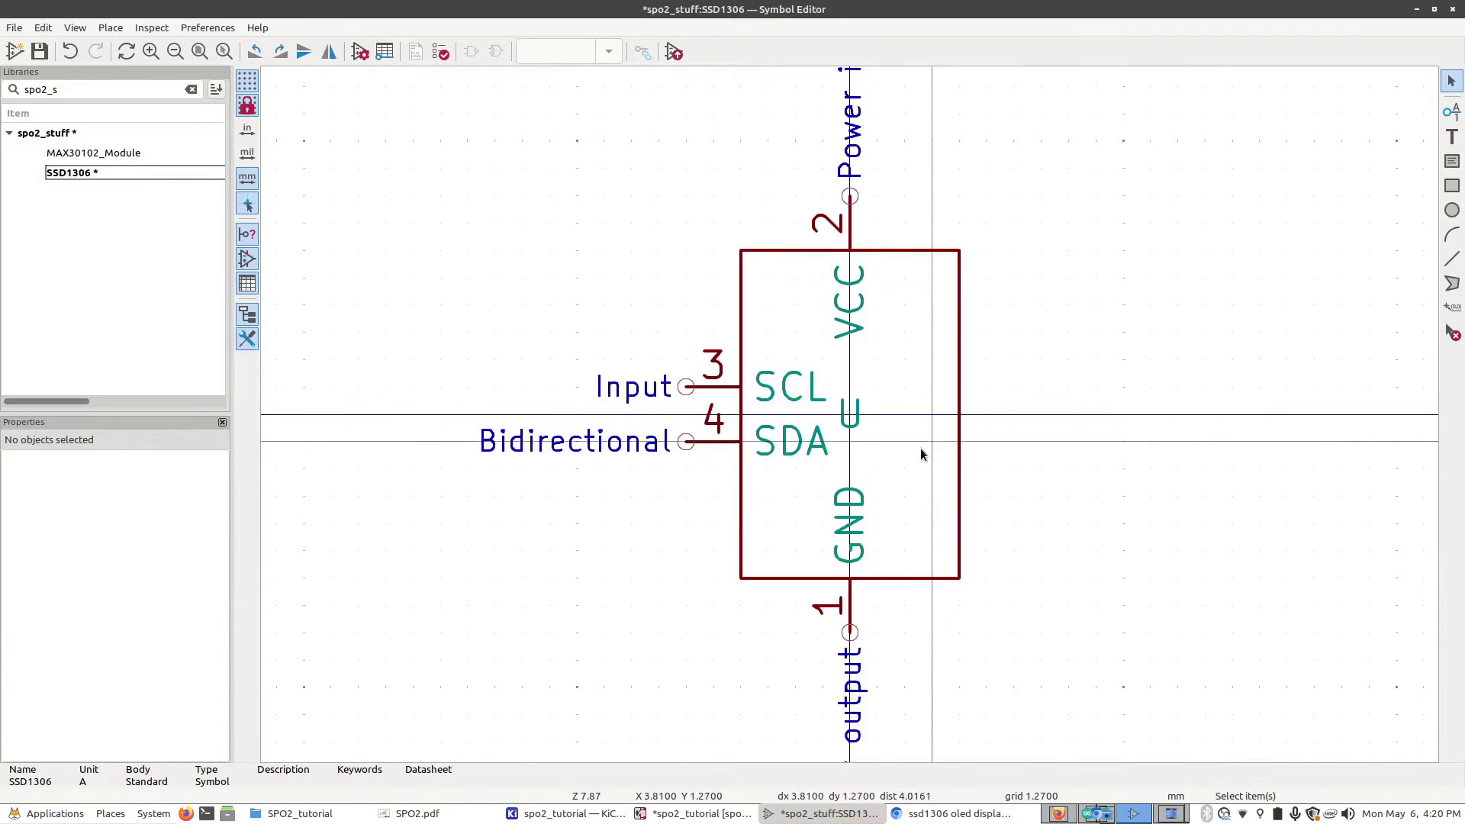
Step: Set the symbol's value to SSD1306, move that text right of the body, and save
right_click(923, 455)
click(973, 483)
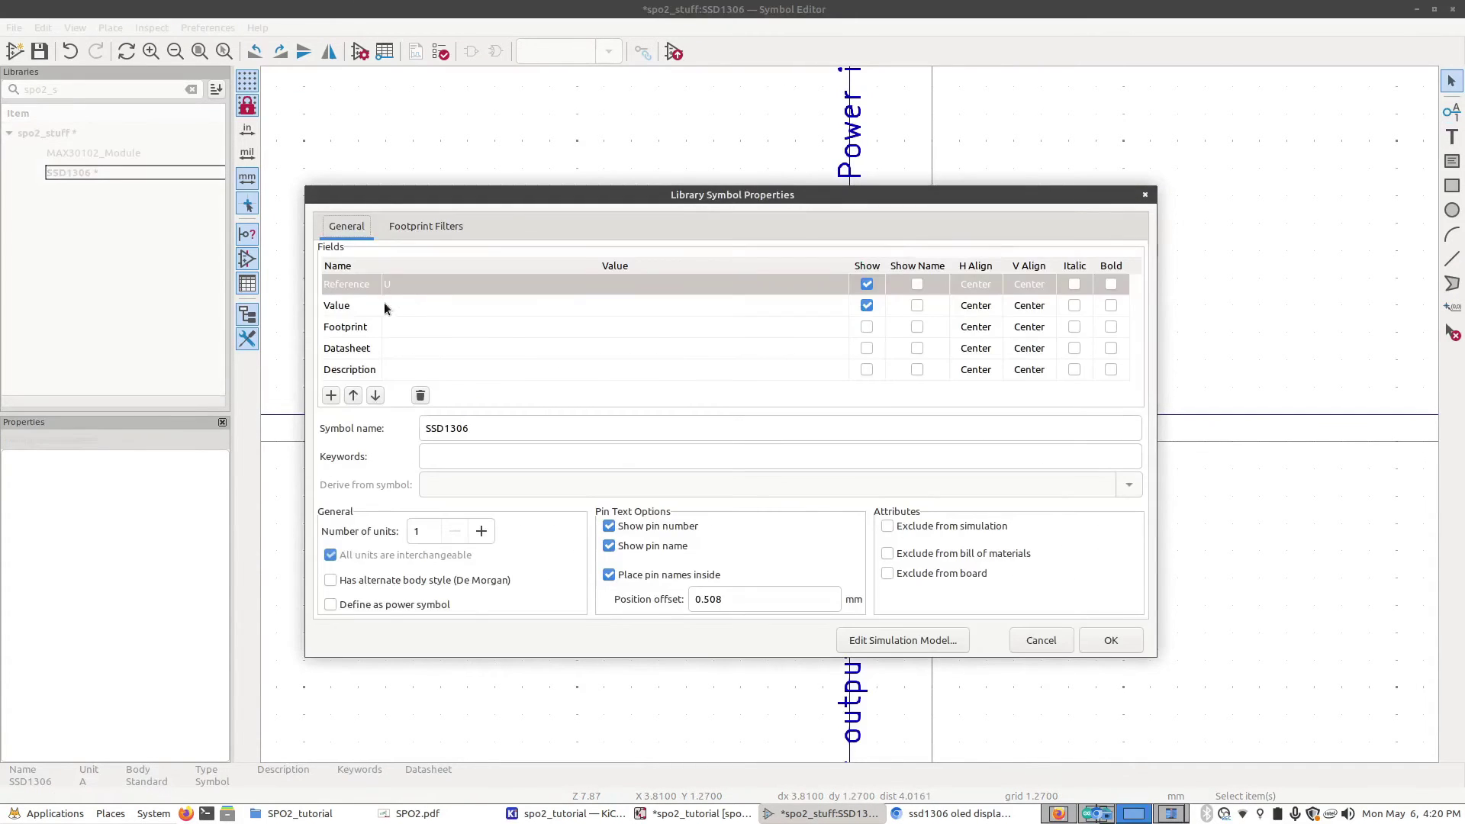
click(441, 305)
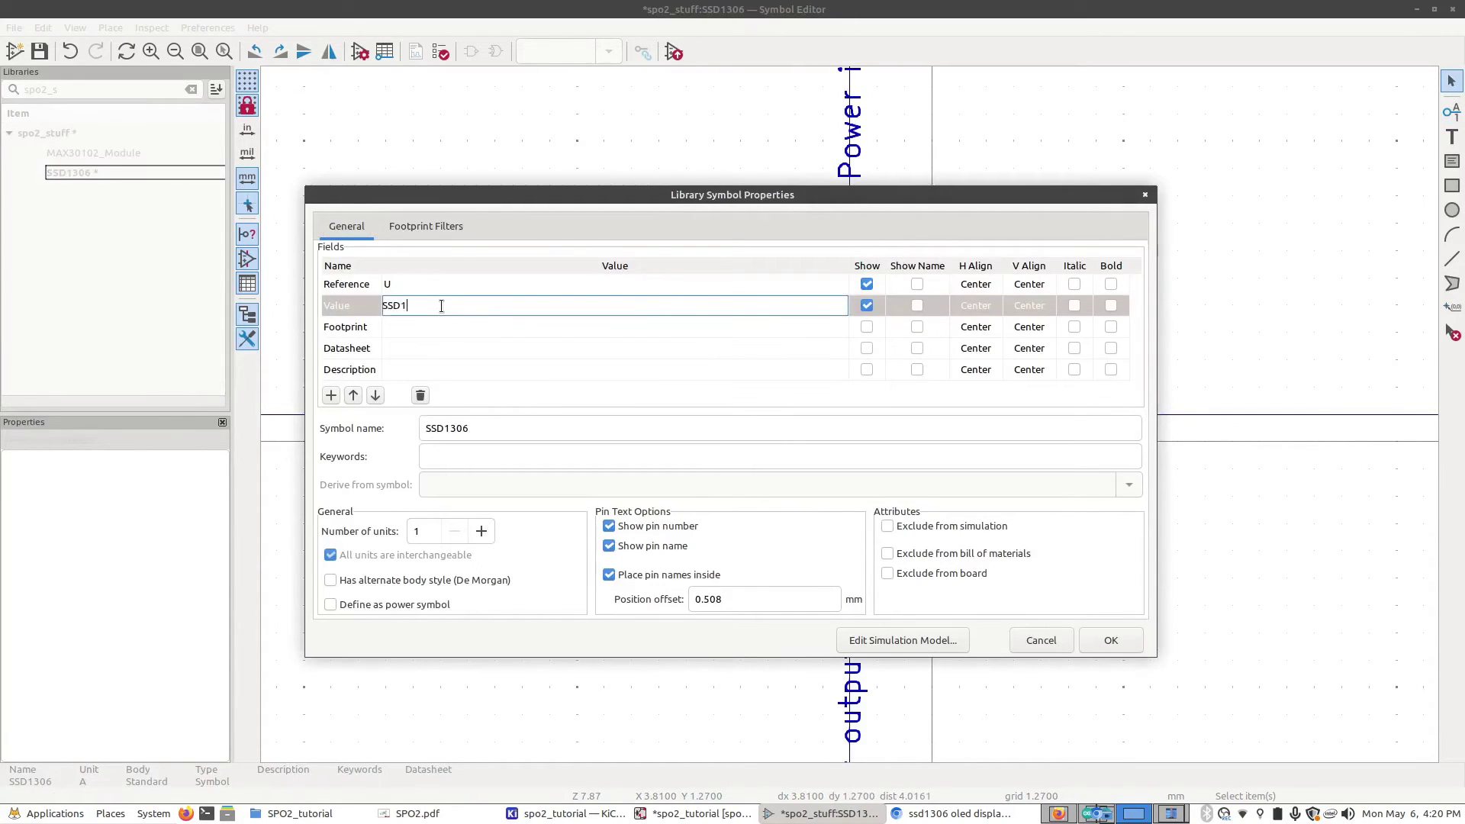
click(1111, 640)
click(849, 418)
drag(849, 418, 1073, 424)
click(39, 51)
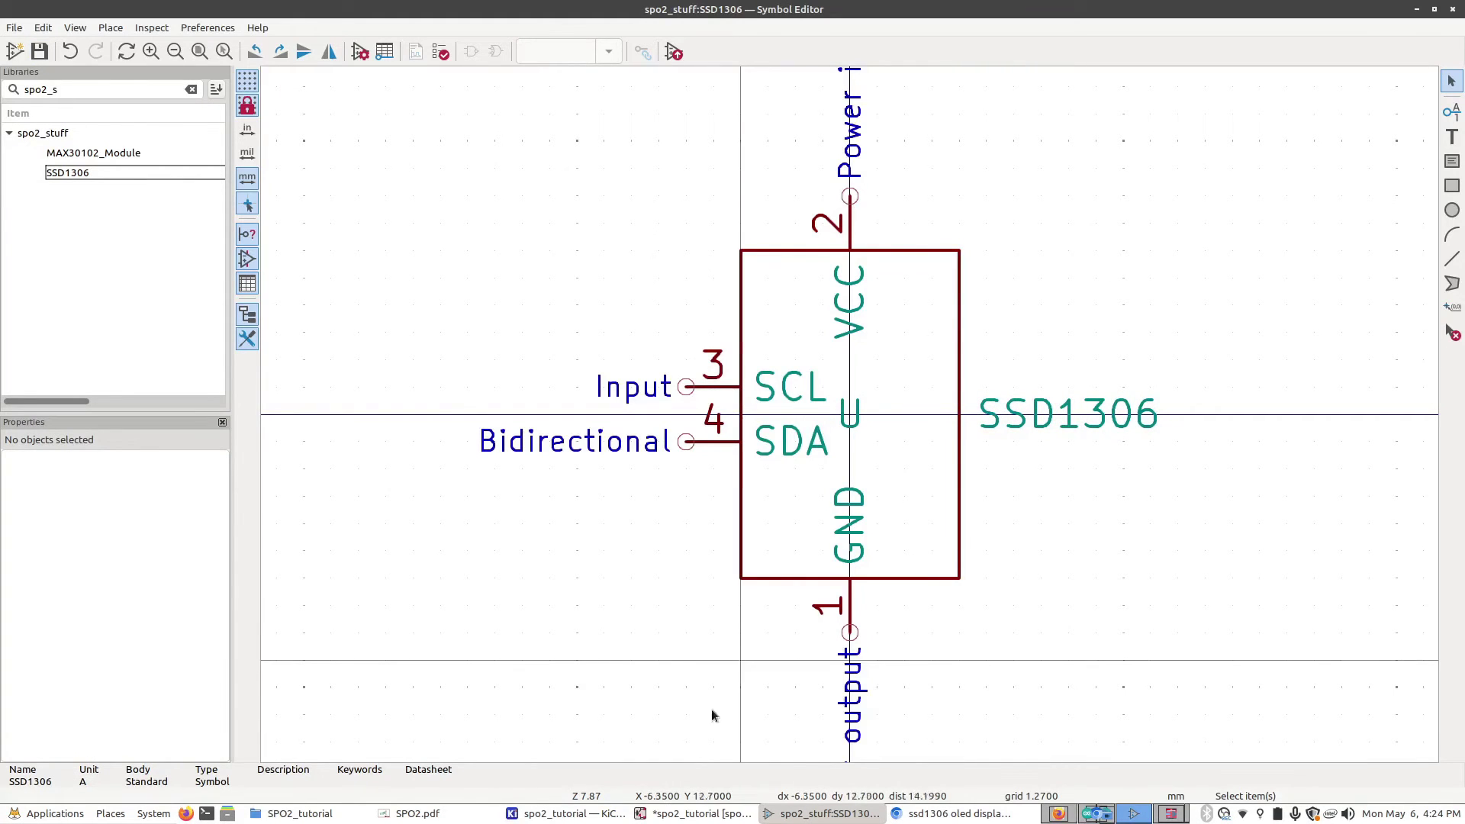
Step: Add the SSD1306 library symbol to the schematic as U2 below the MAX30102
click(702, 814)
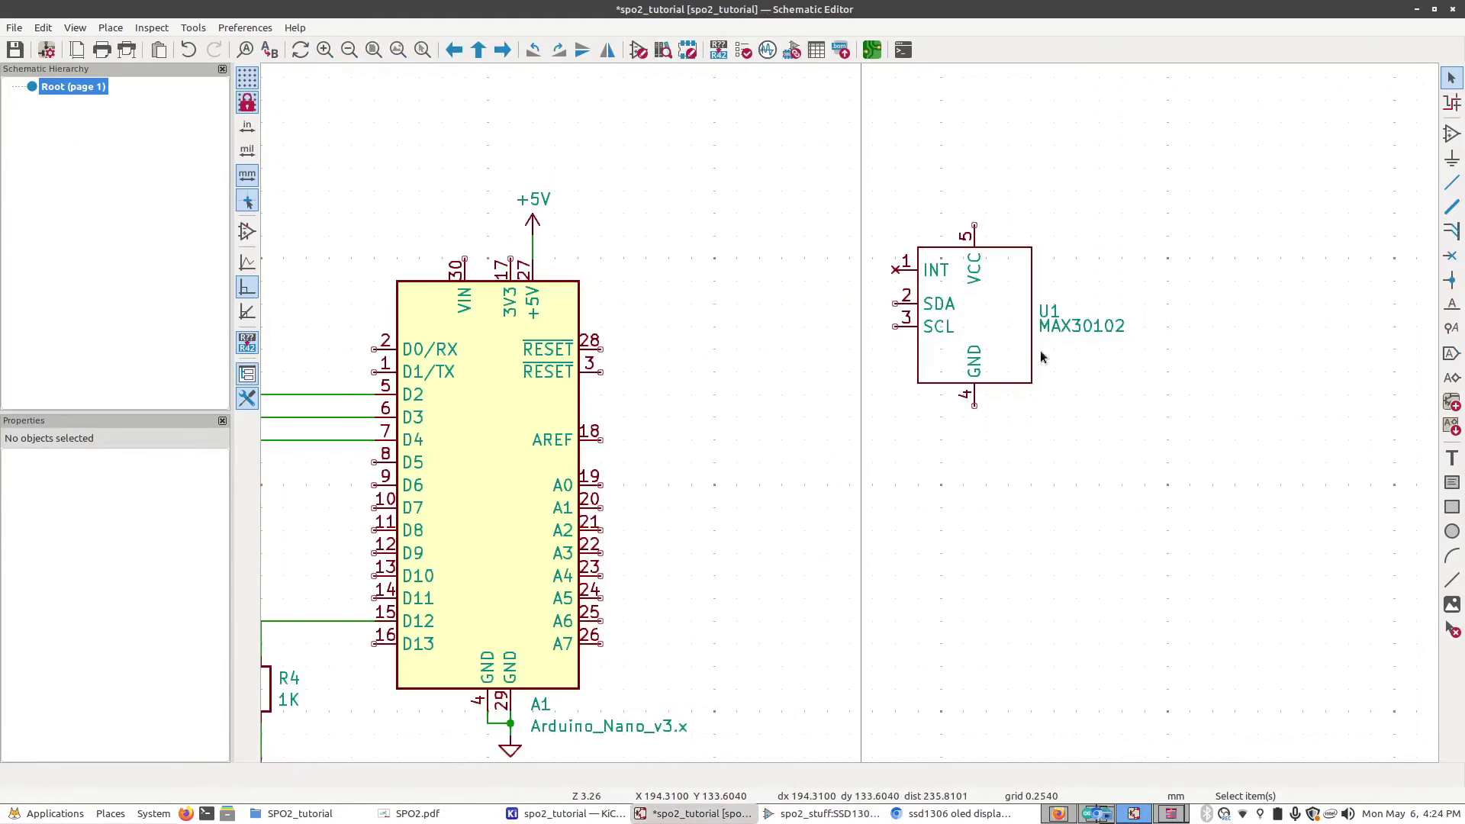
key(a)
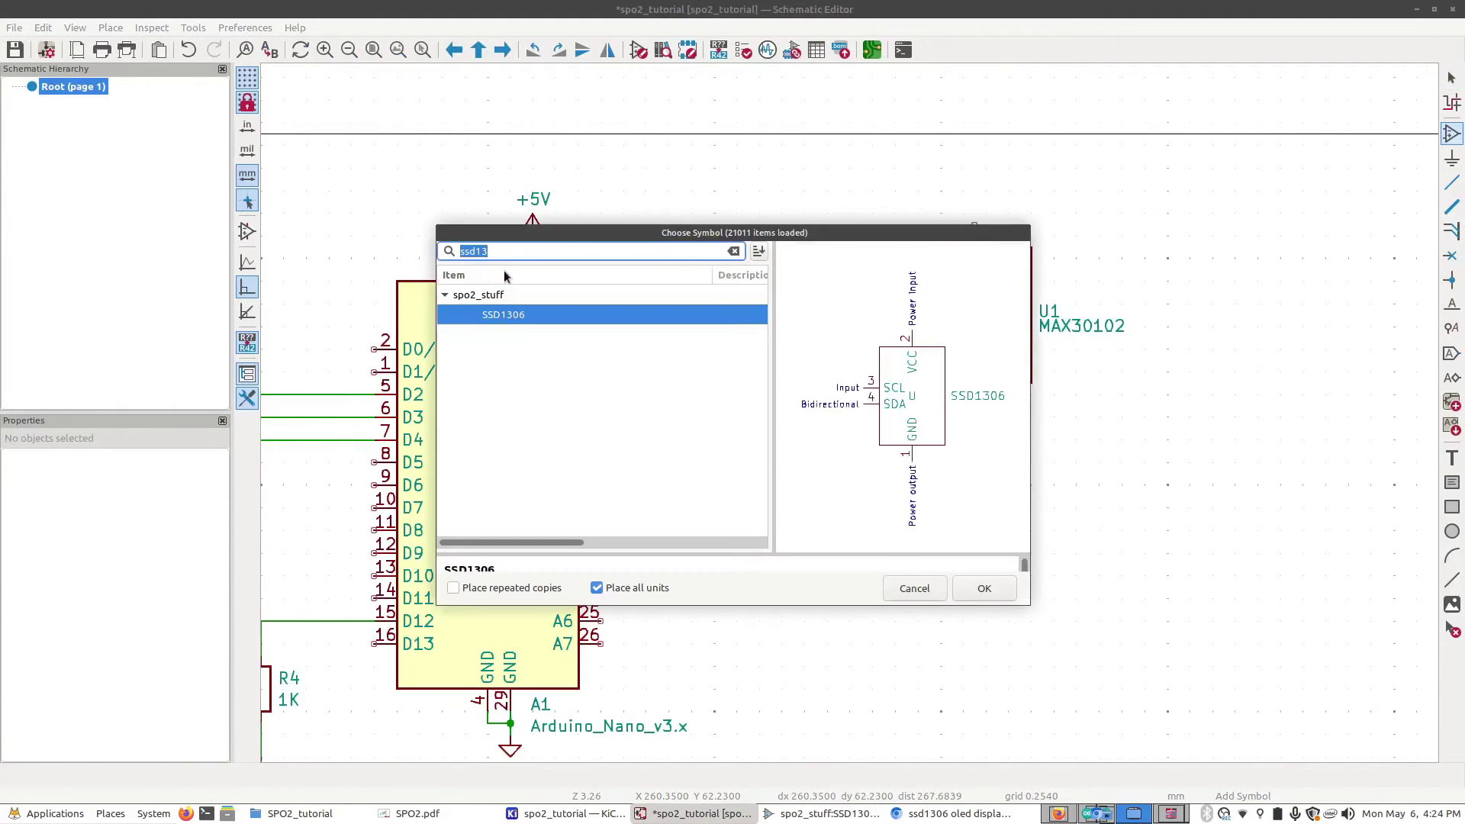
text(ssd1306)
click(999, 596)
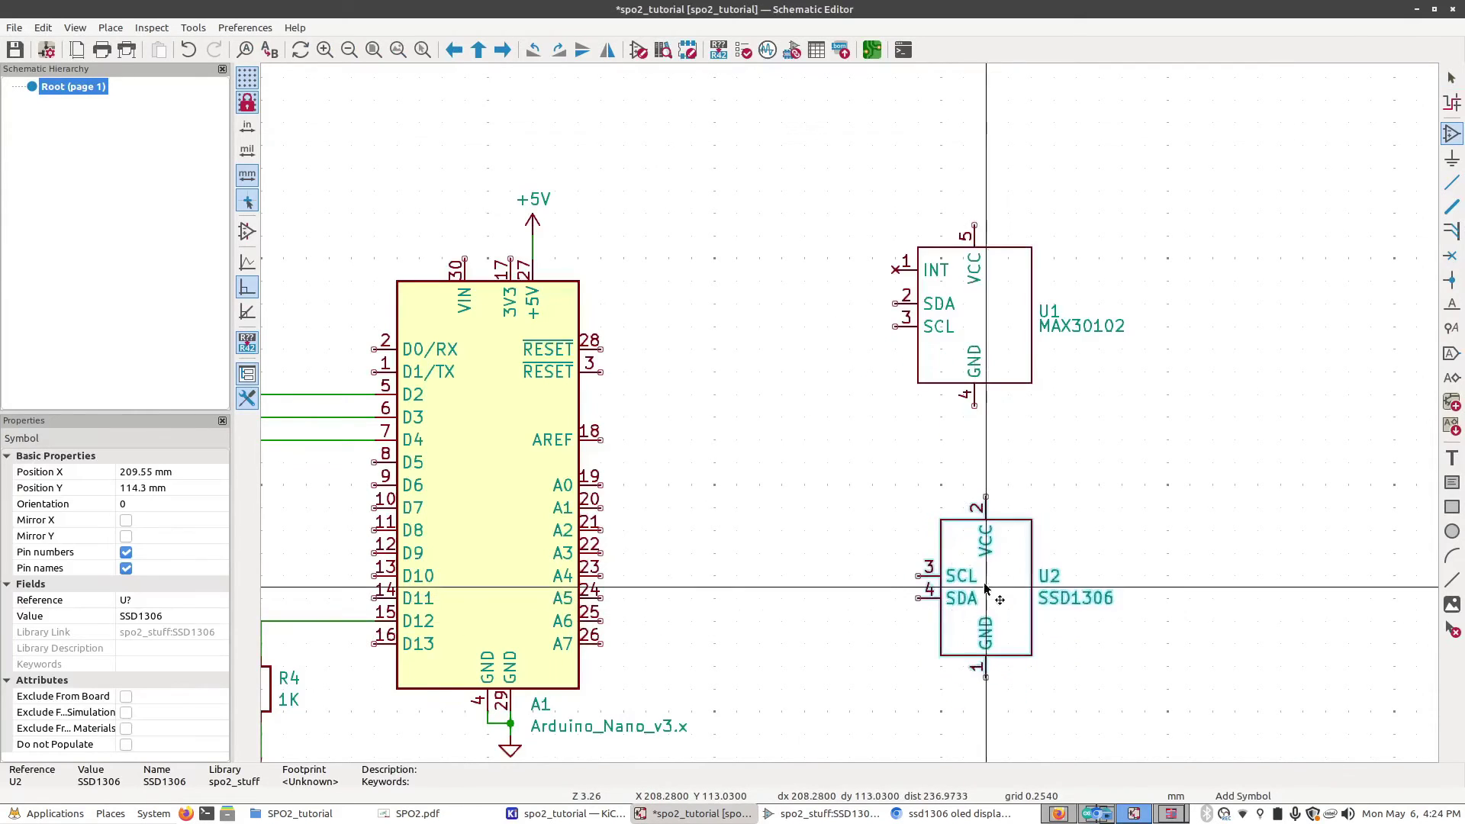
click(974, 603)
key(Escape)
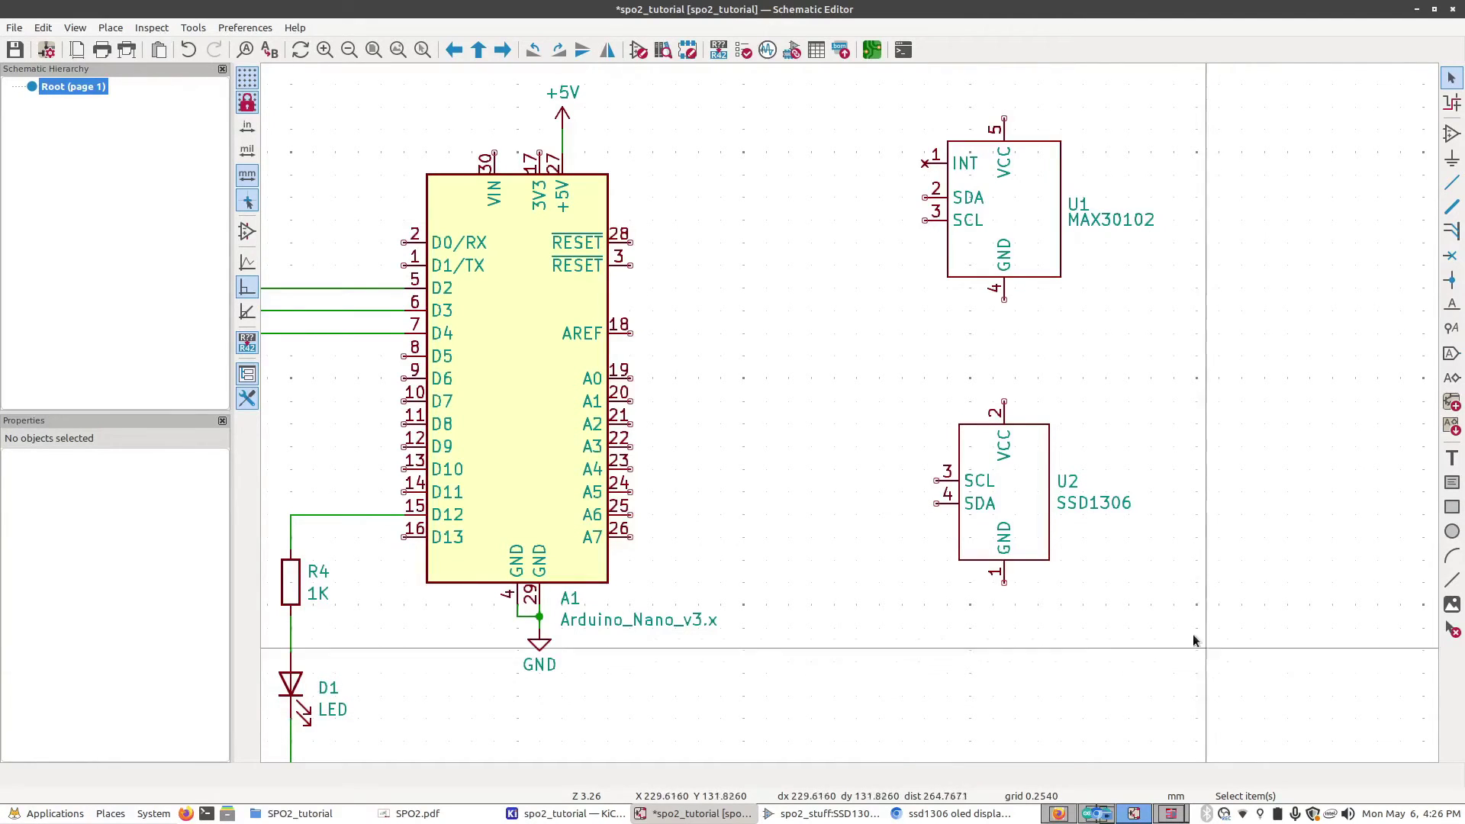
Step: Place GND power symbols on the SSD1306 and MAX30102 ground pins
click(1452, 160)
click(448, 162)
click(1008, 581)
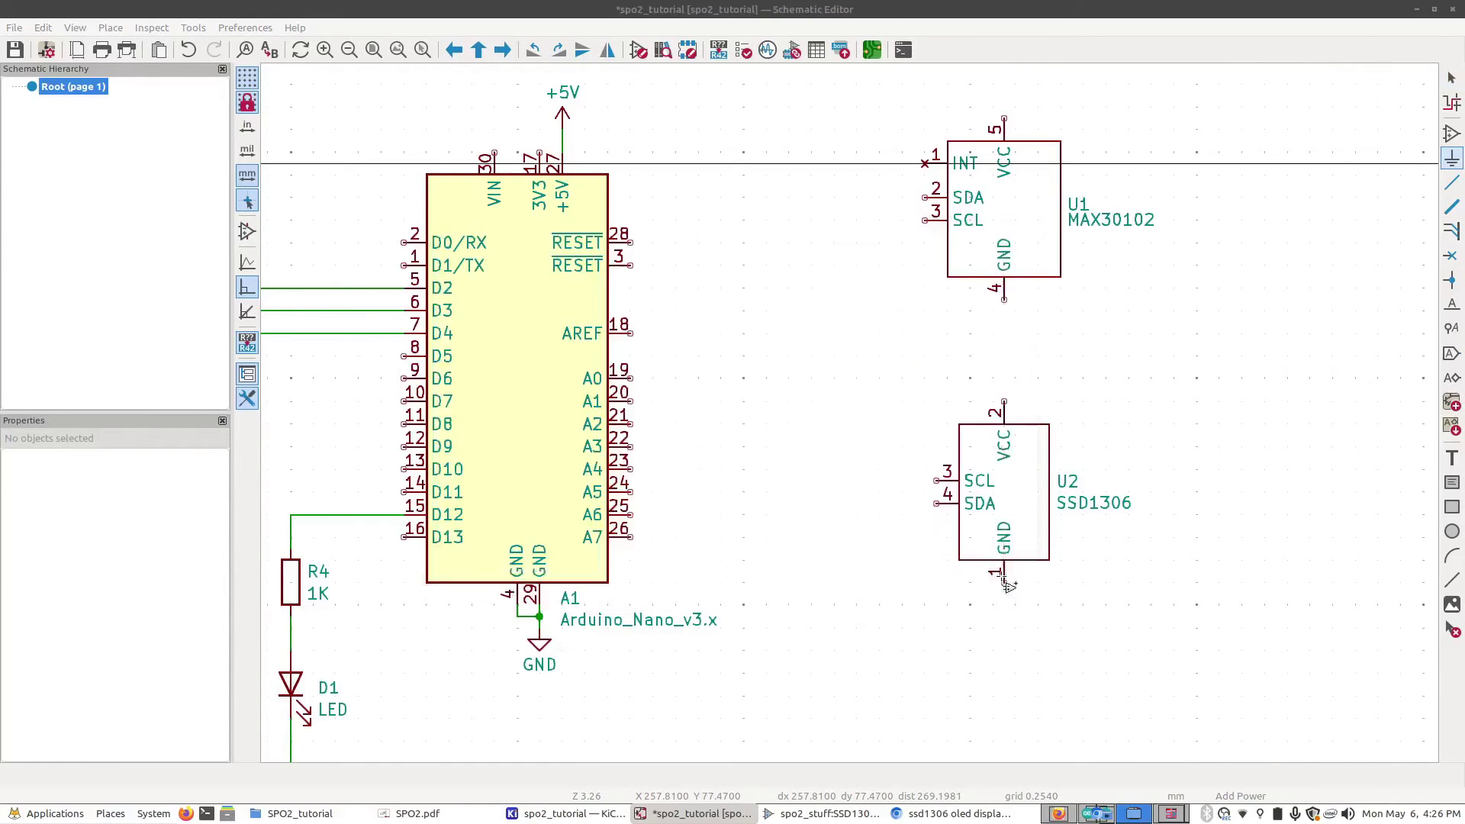
click(1003, 605)
click(1003, 323)
Step: Place +5V power symbols on the MAX30102 and SSD1306 VCC pins
click(1004, 112)
double_click(489, 333)
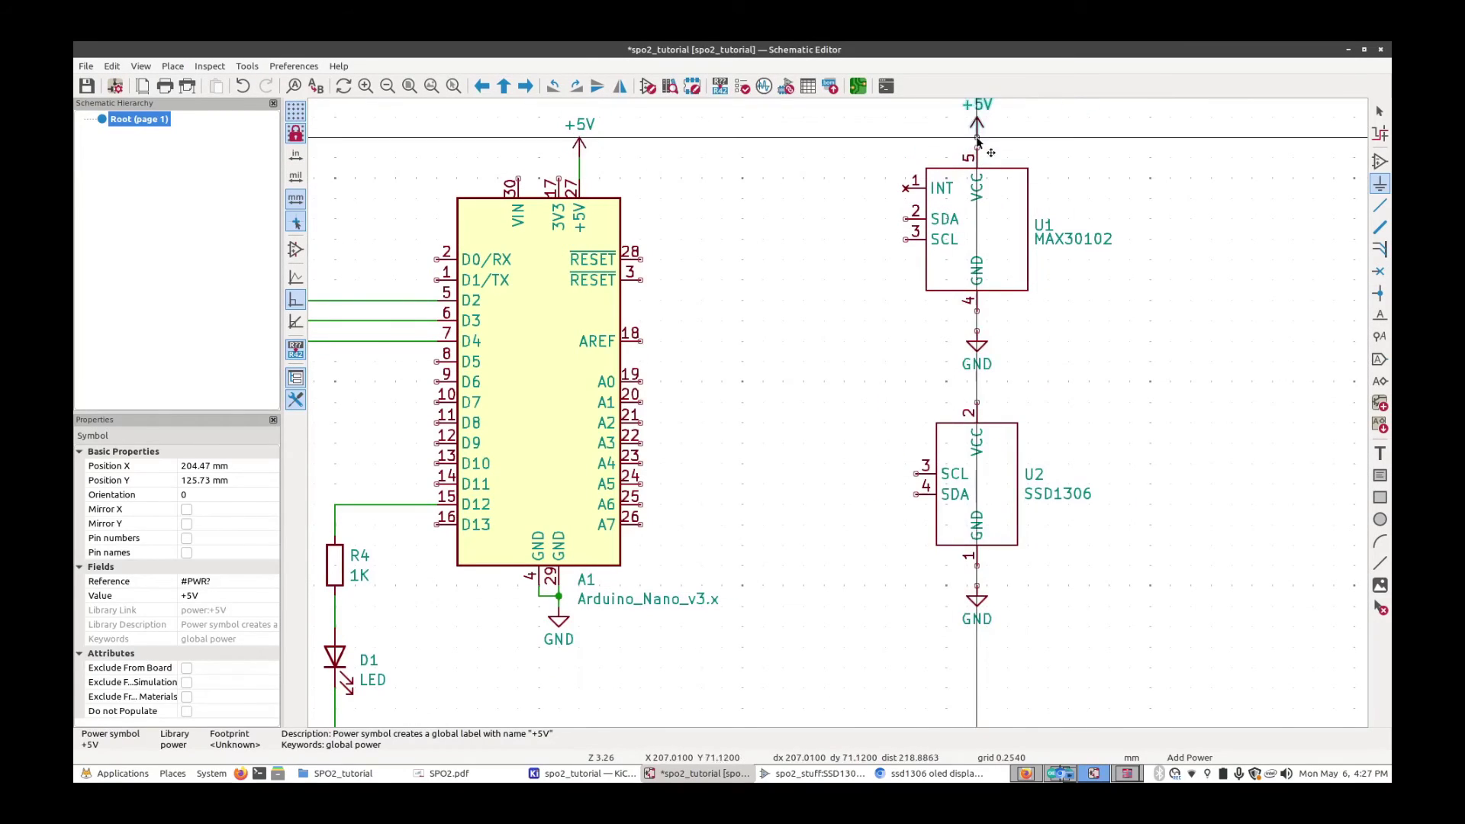
click(976, 141)
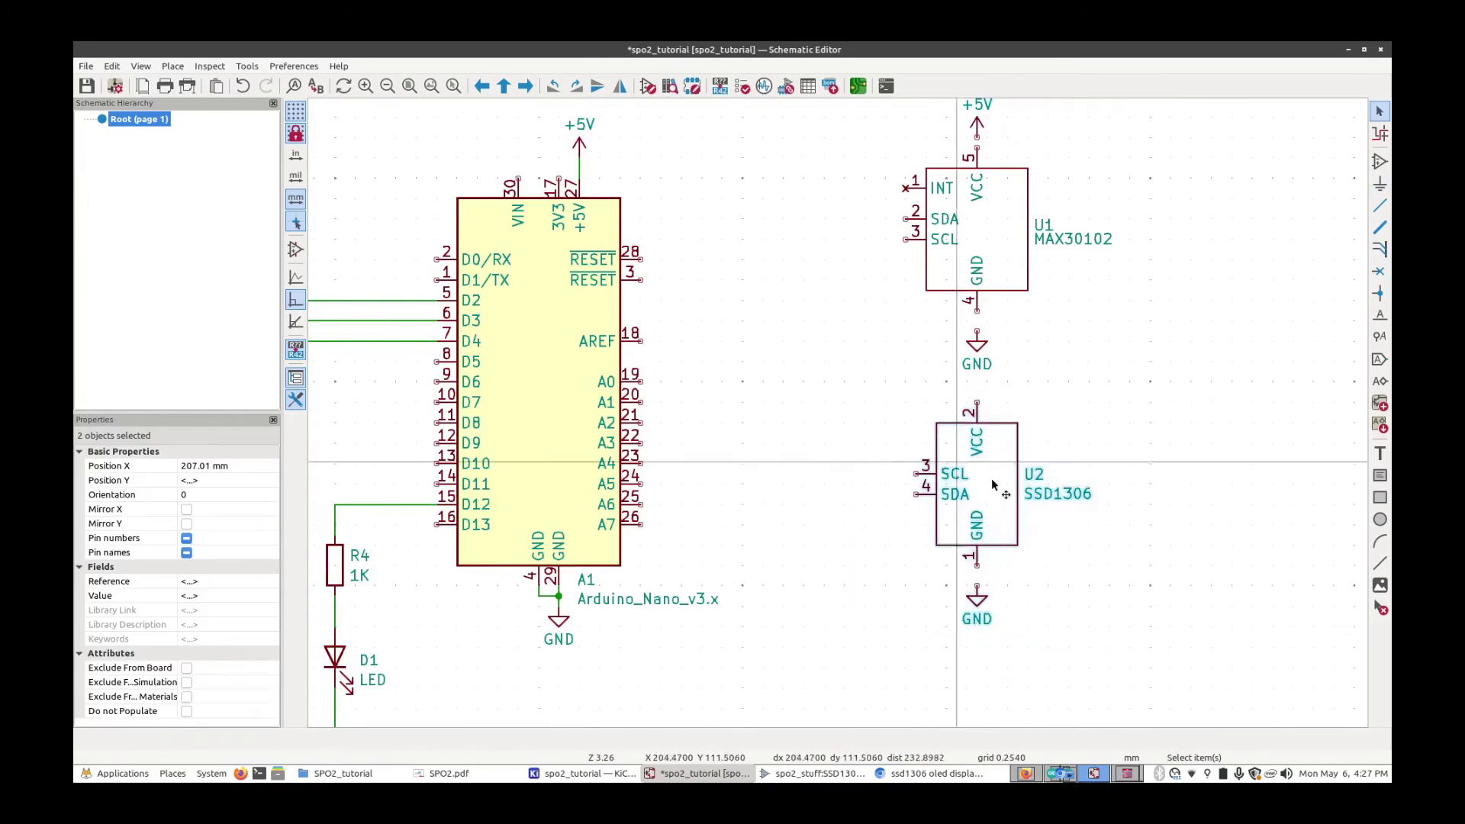
click(977, 402)
double_click(489, 333)
click(976, 401)
Step: Move the SSD1306 display and its power symbols lower on the sheet
drag(978, 492, 978, 553)
click(978, 553)
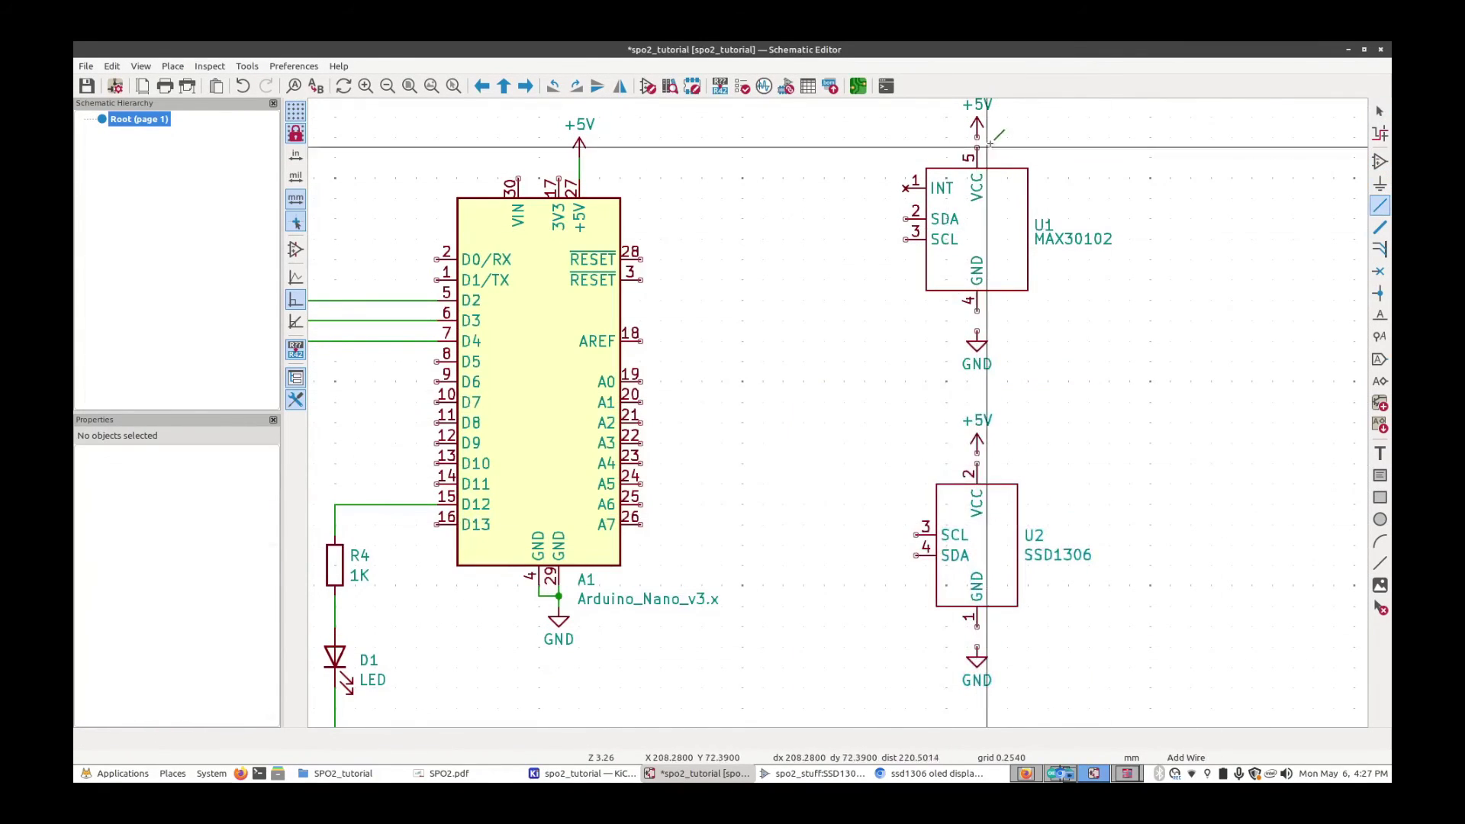
scroll(977, 545, up, 3)
scroll(976, 545, down, 3)
key(w)
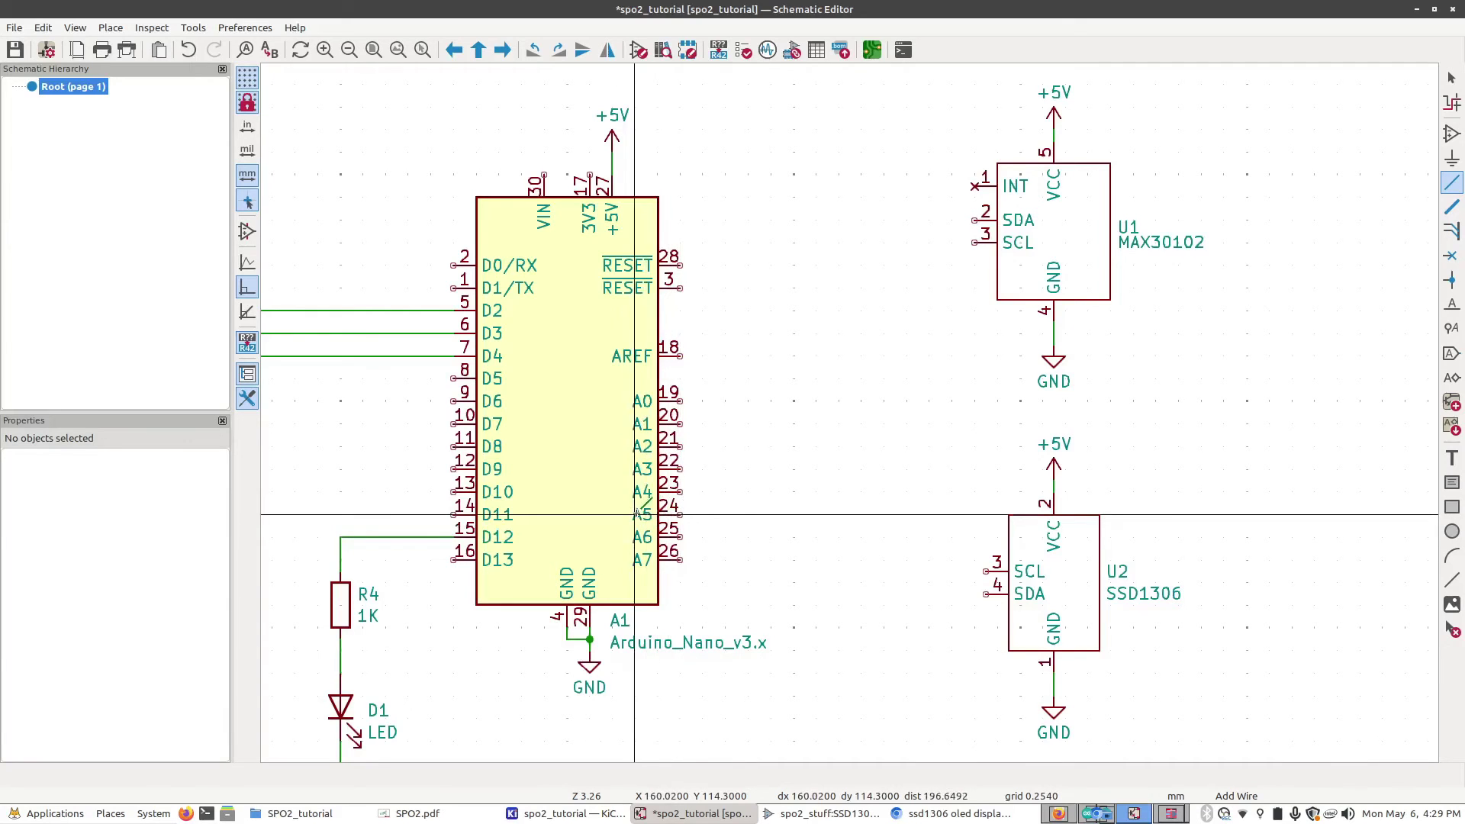
Step: Wire the Nano's A5 pin to the SSD1306 and MAX30102 SCL pins
click(679, 515)
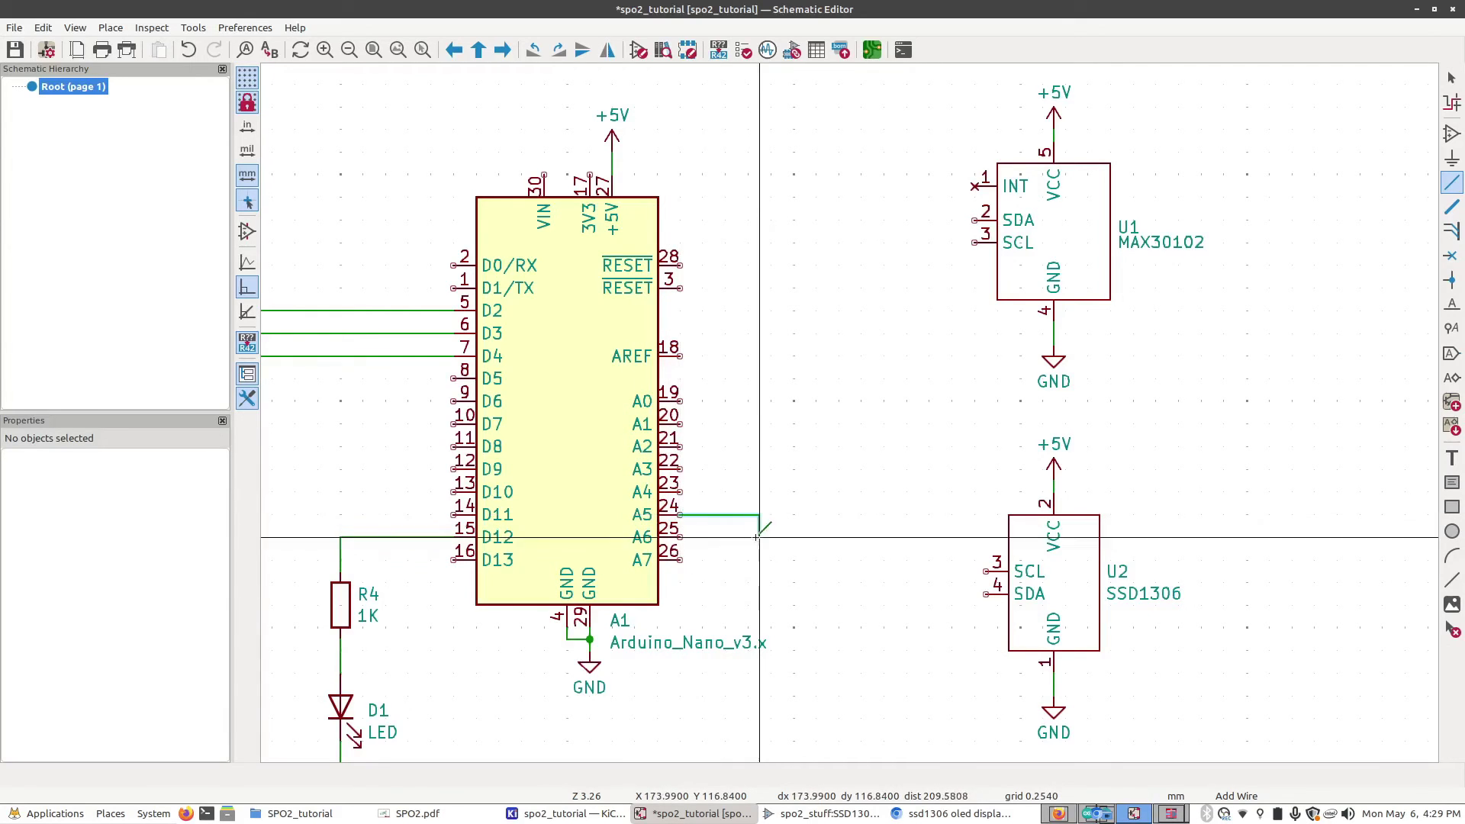
click(779, 570)
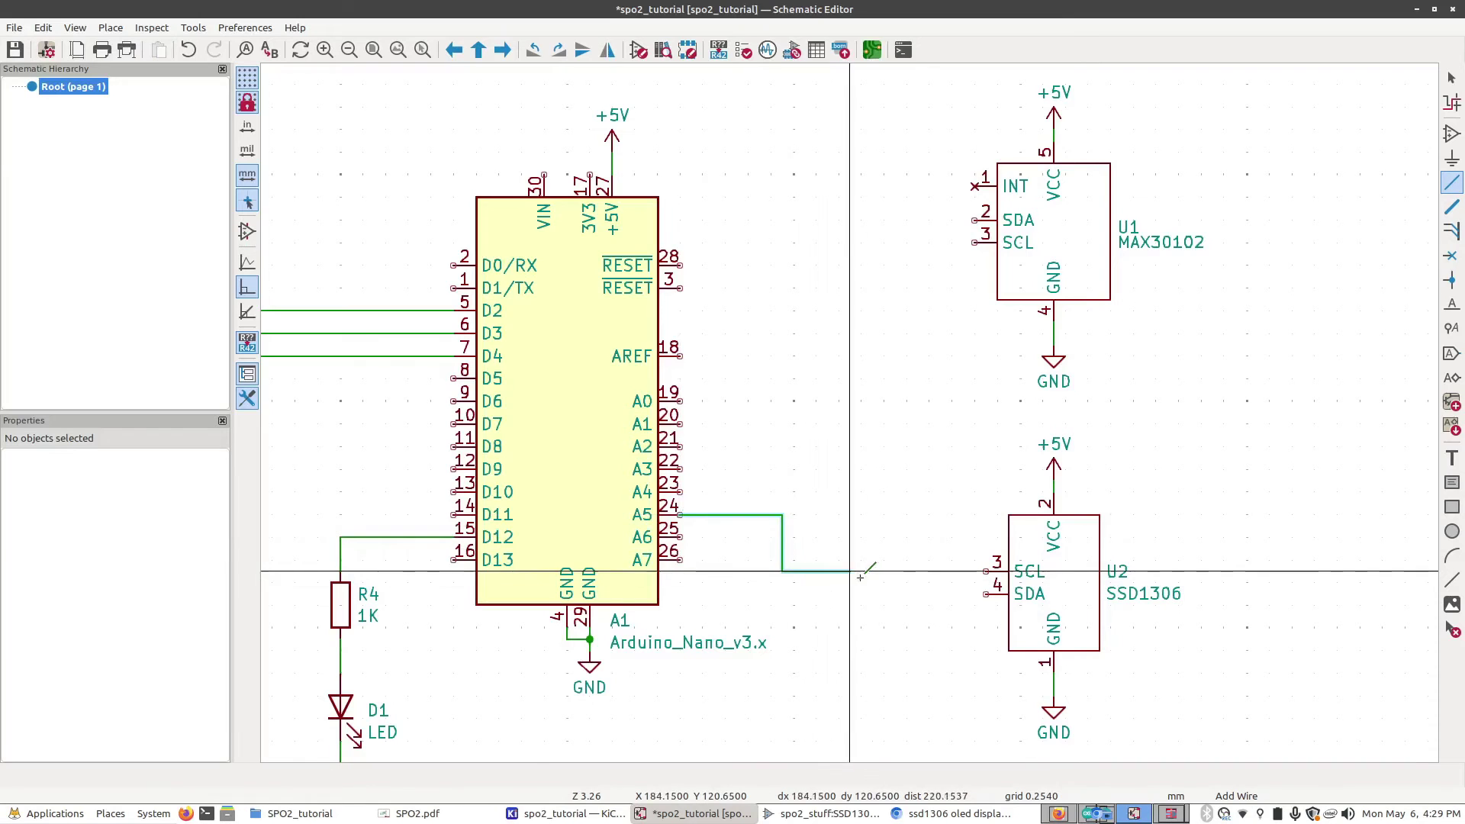
click(987, 570)
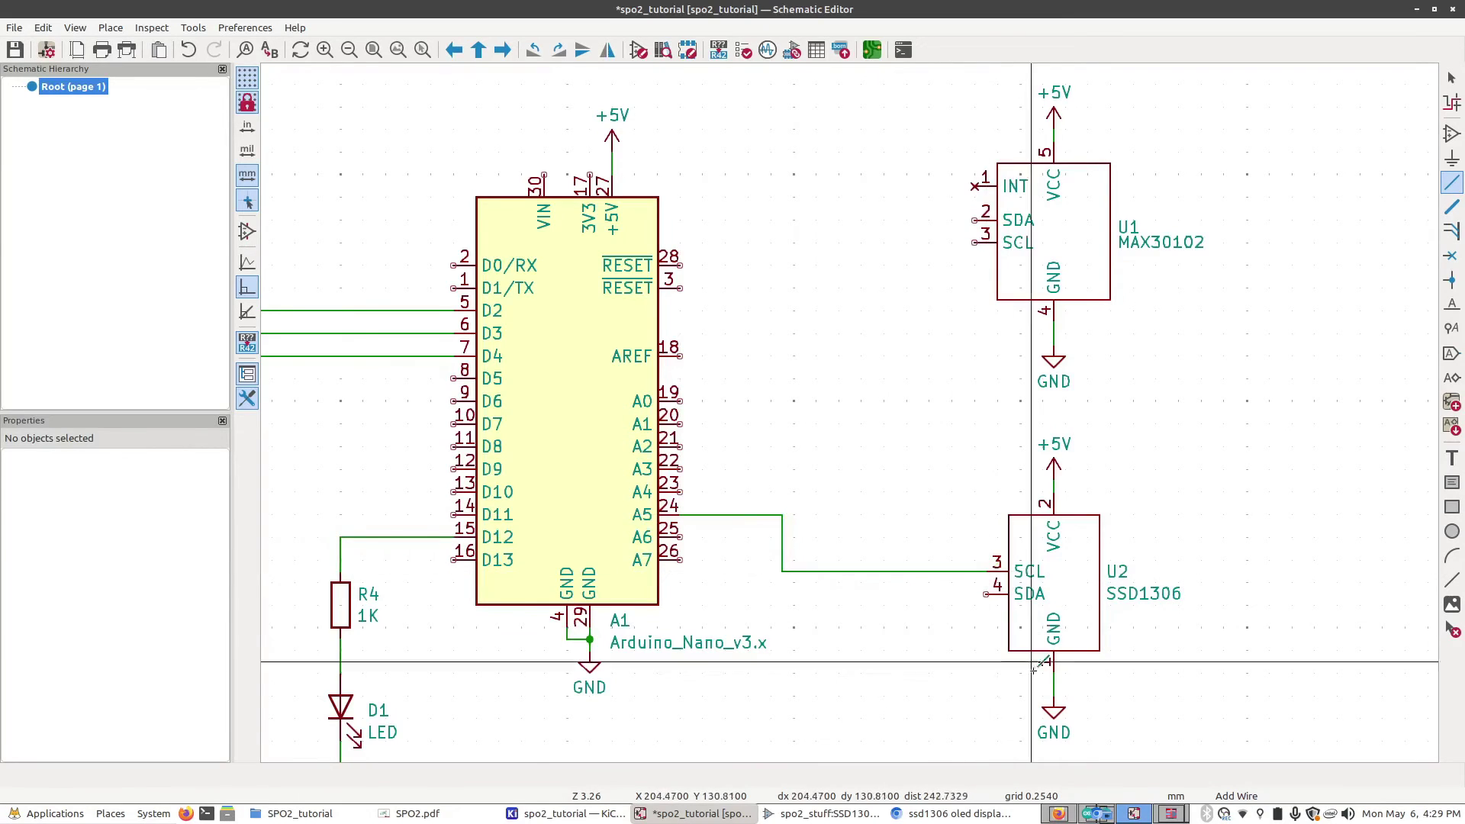
click(974, 243)
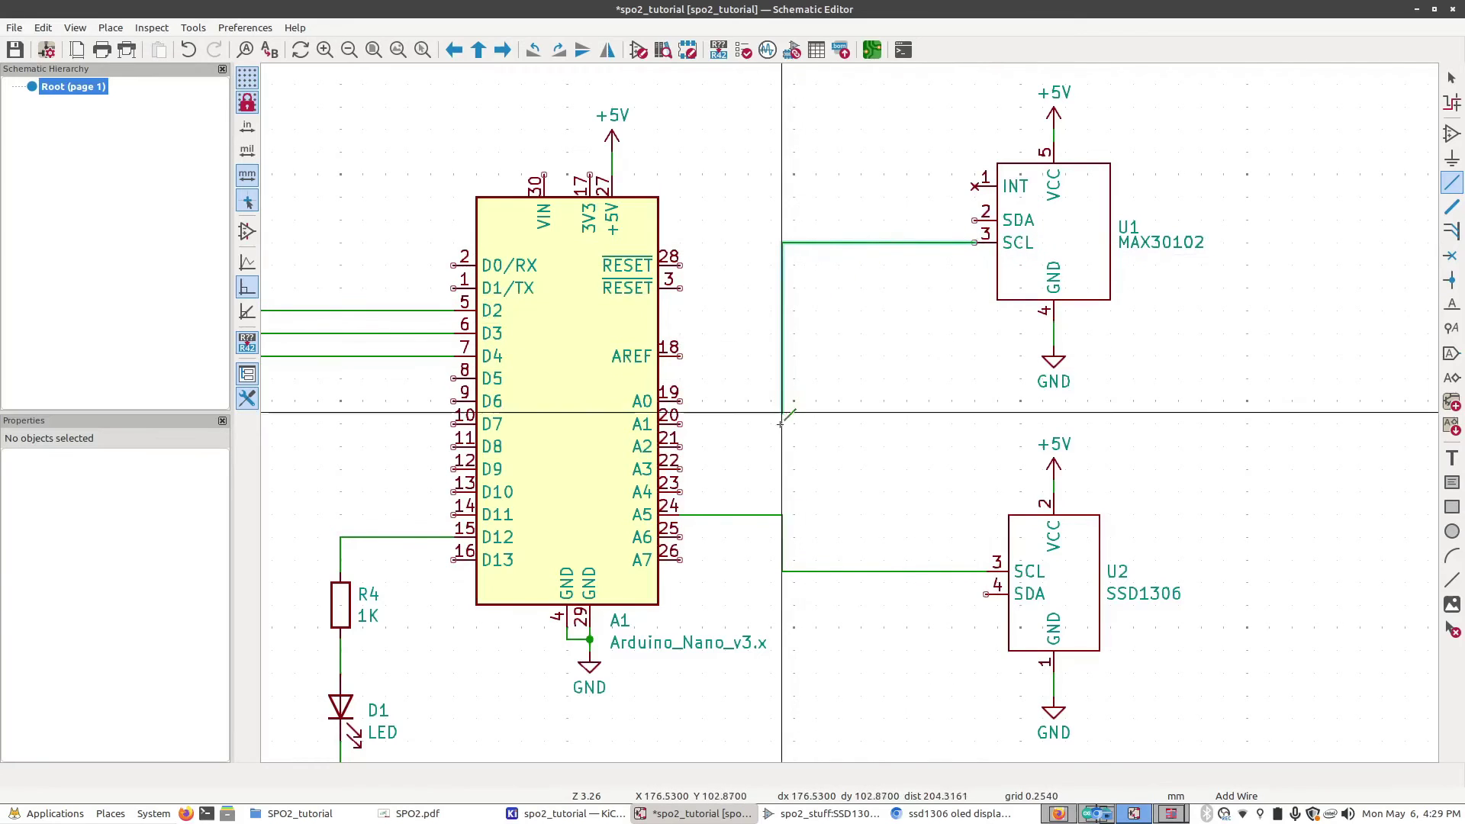
click(781, 515)
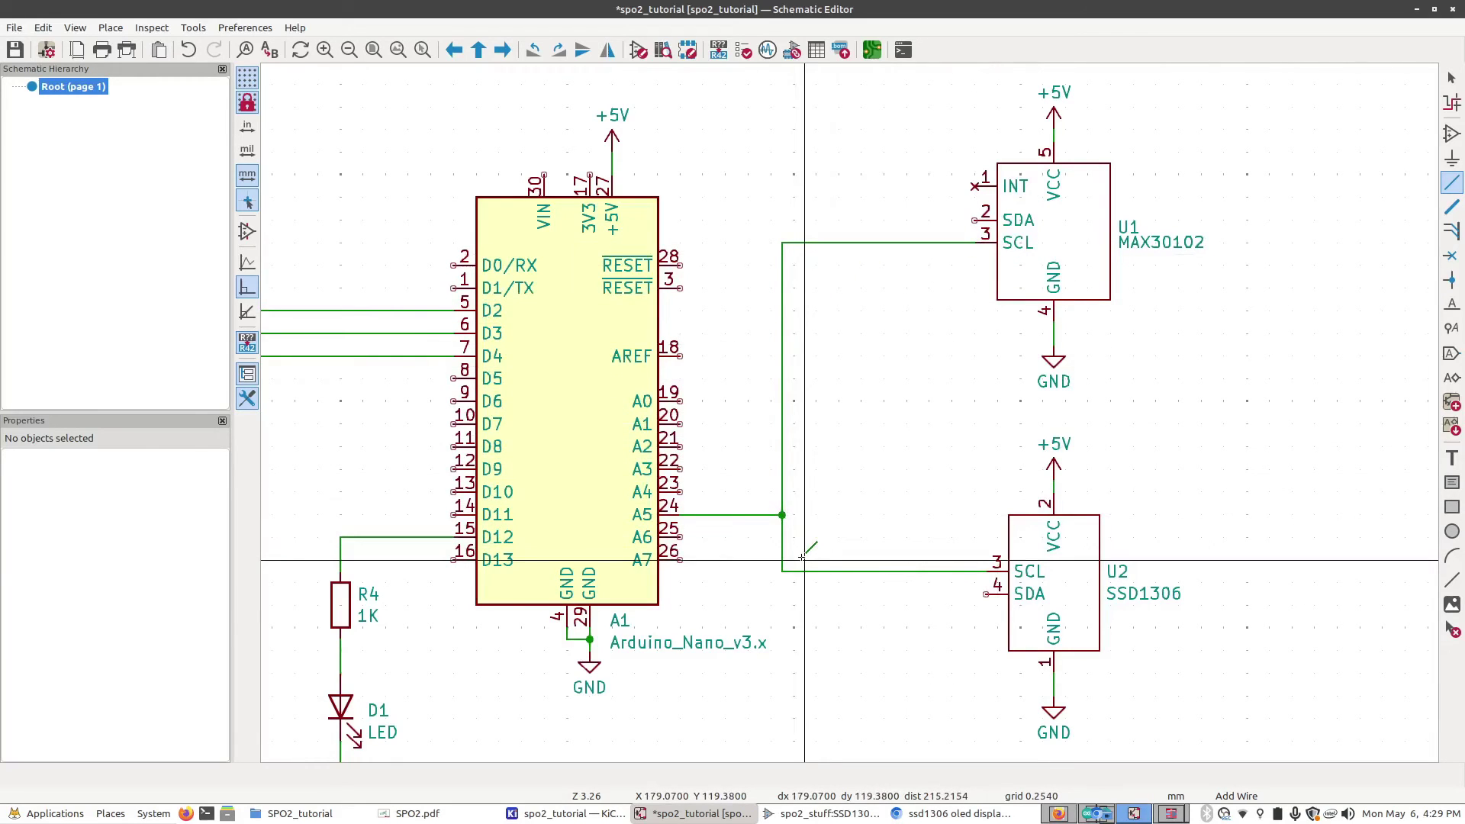
Step: Wire the Nano's A4 pin to the SSD1306 and MAX30102 SDA pins
click(681, 492)
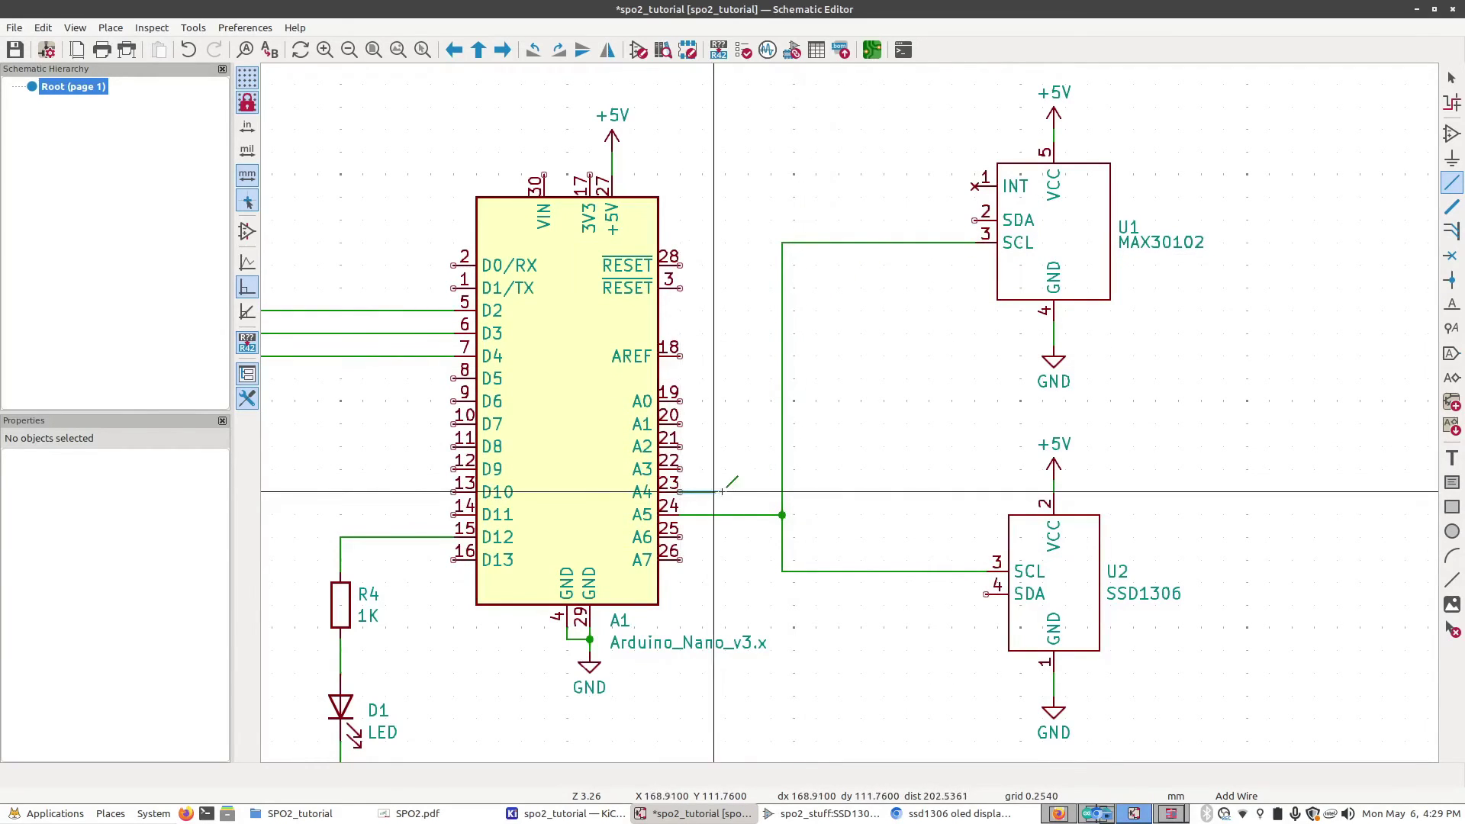
click(760, 492)
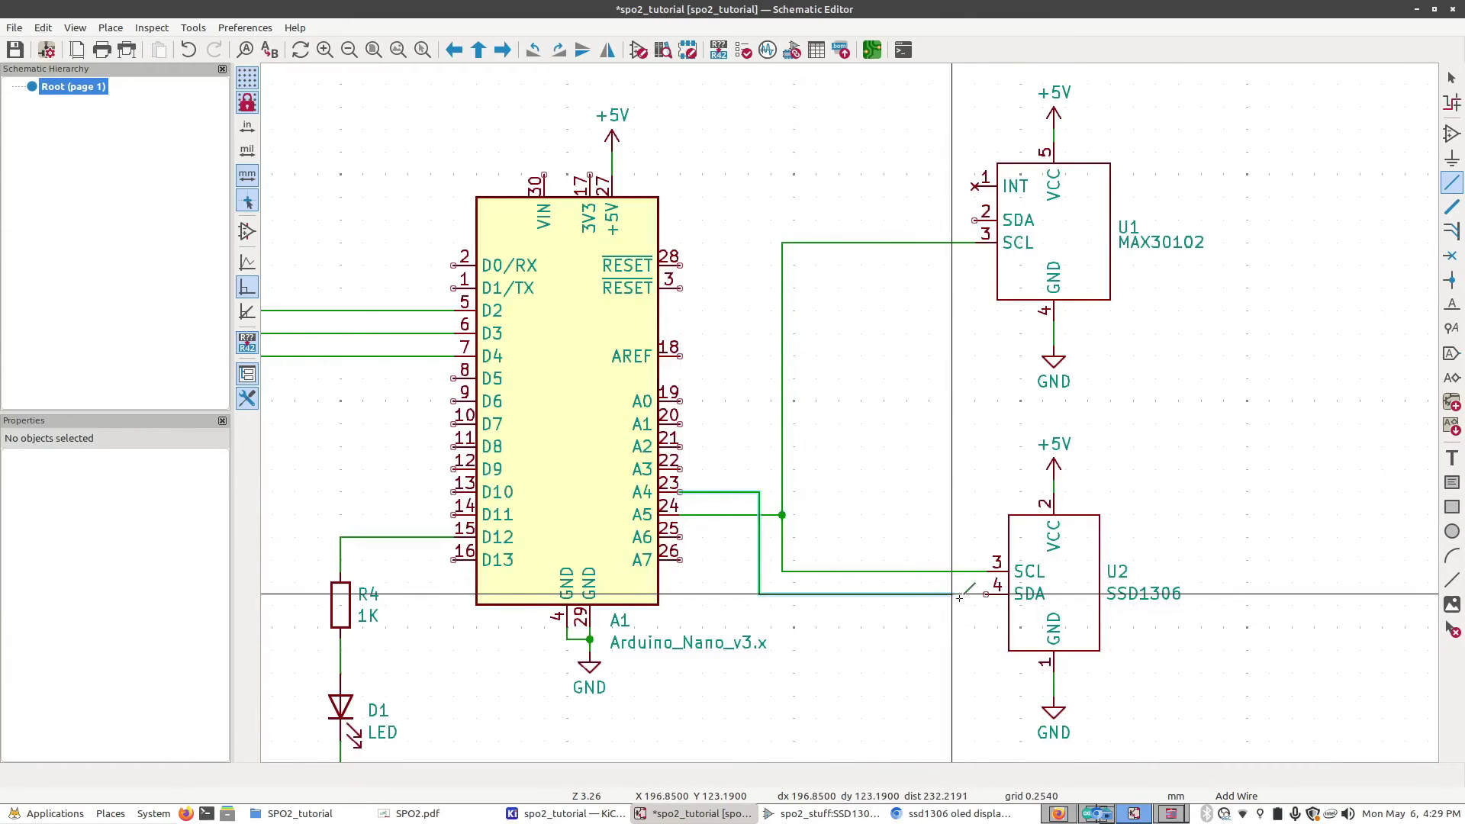
click(985, 593)
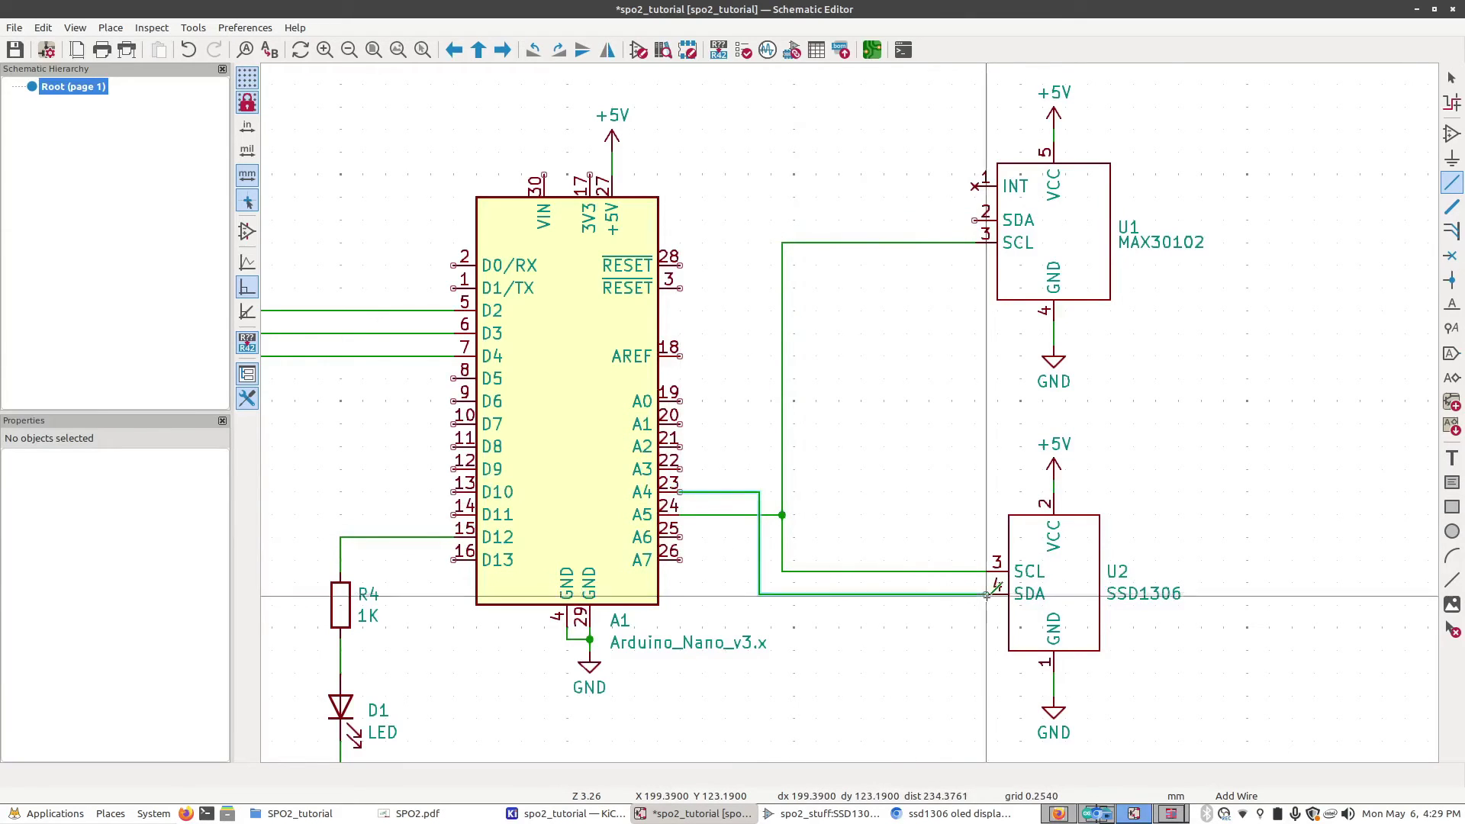
click(759, 492)
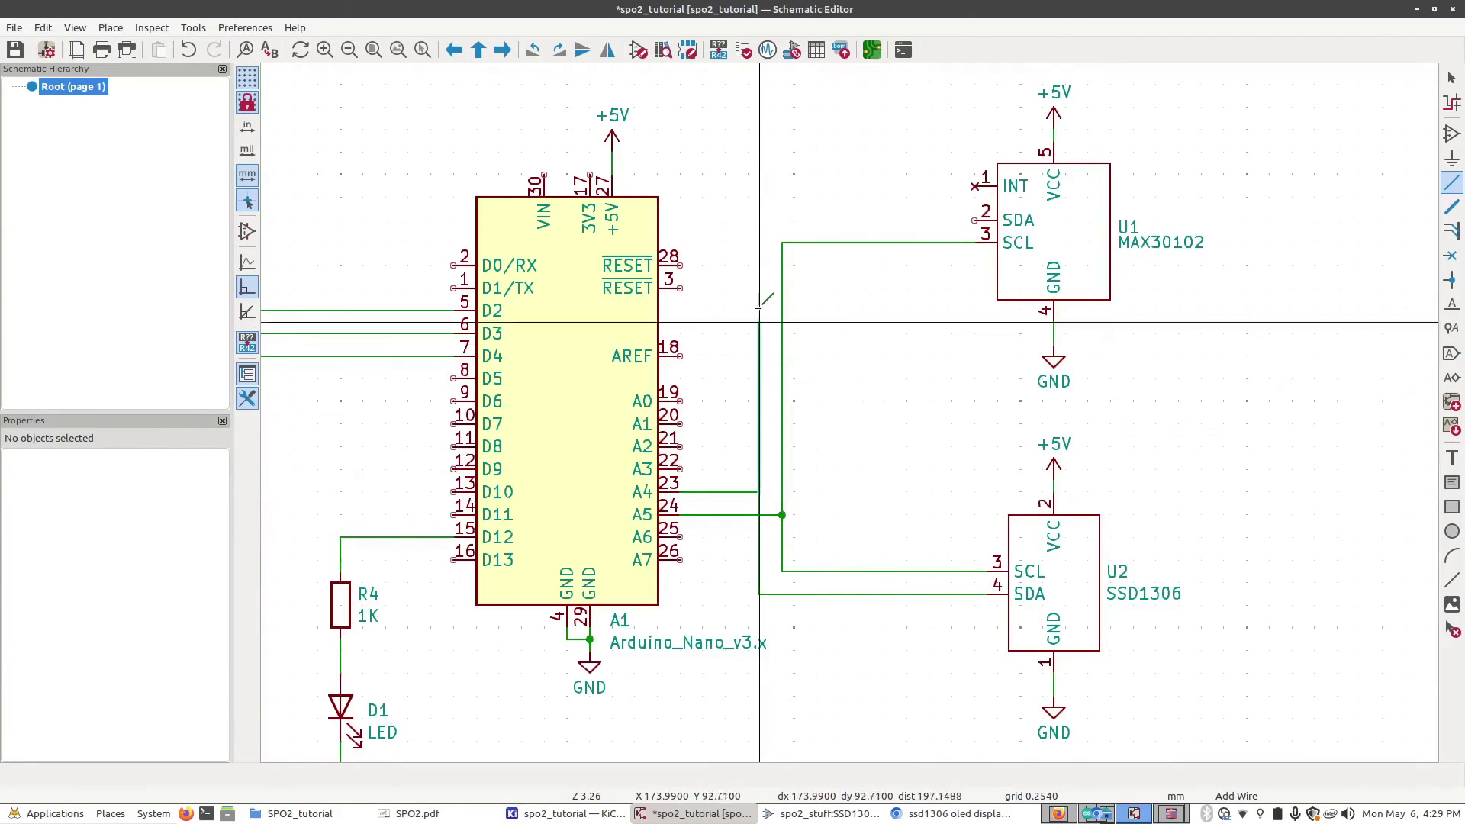
click(975, 220)
key(Escape)
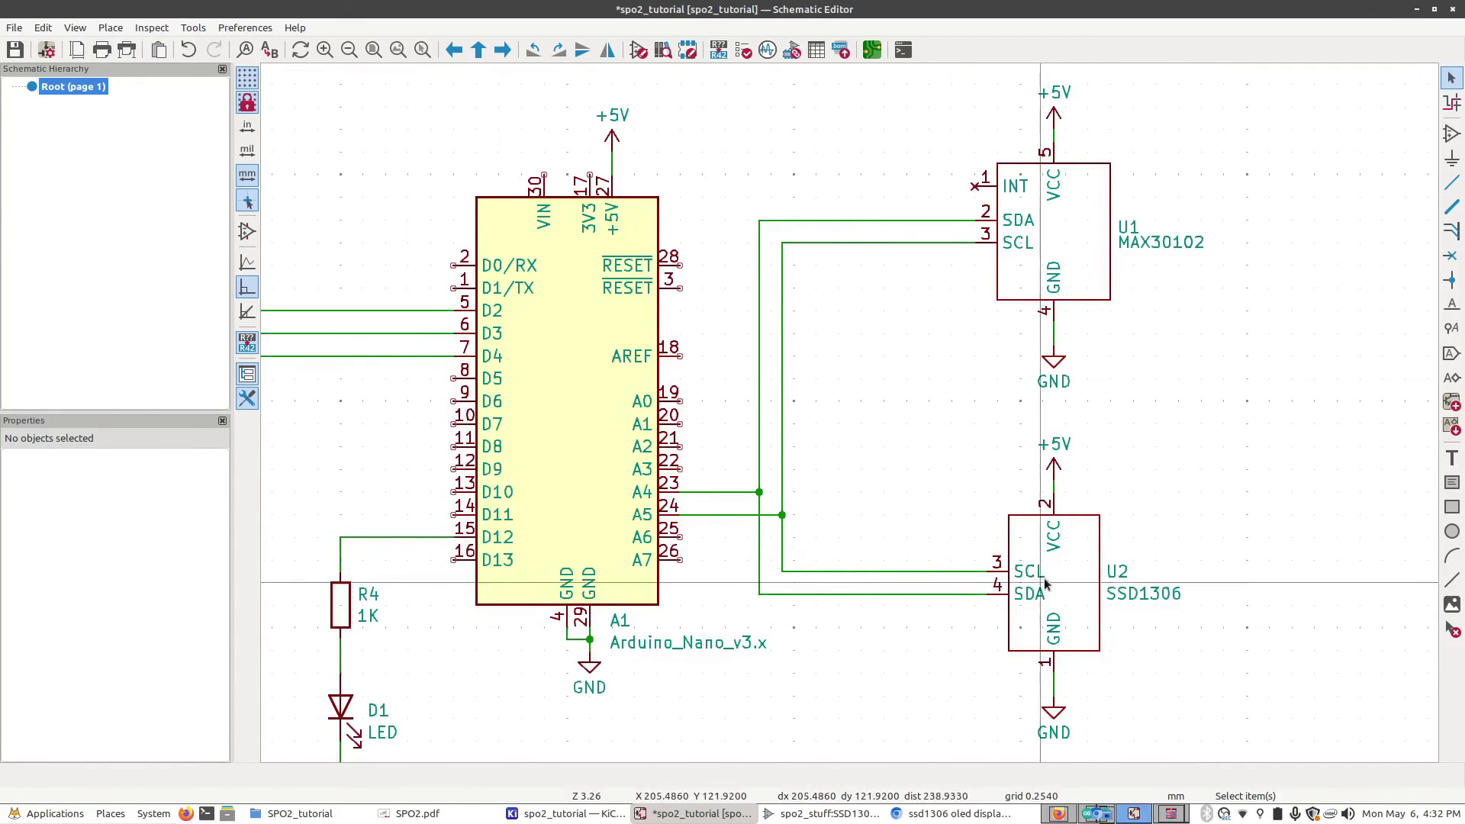
Step: Place no-connect flags on the Nano's VIN, 3V3, both RESET, AREF, A0, A3, A6 and A7 pins
click(1449, 263)
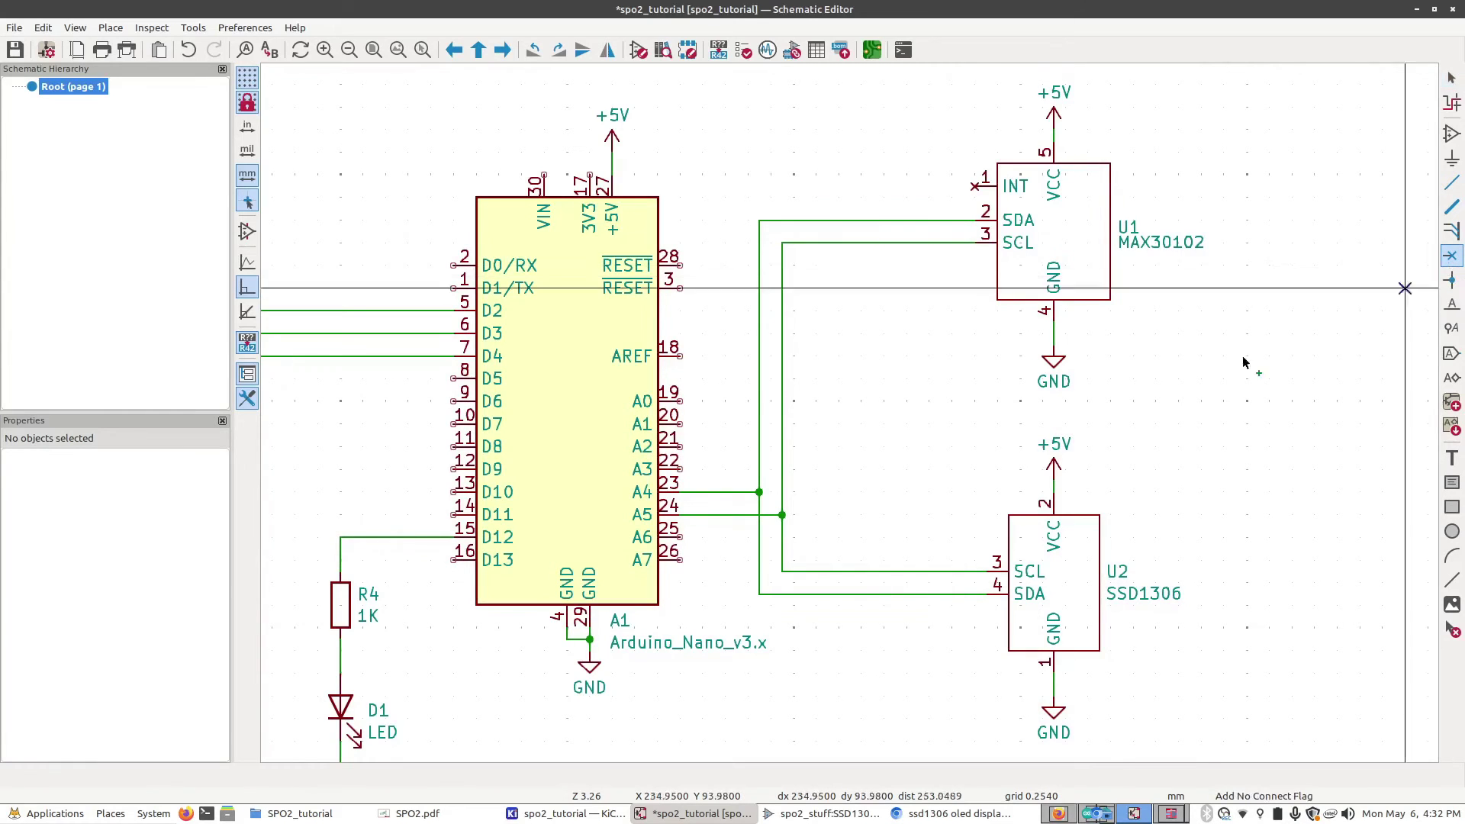
click(546, 182)
click(589, 178)
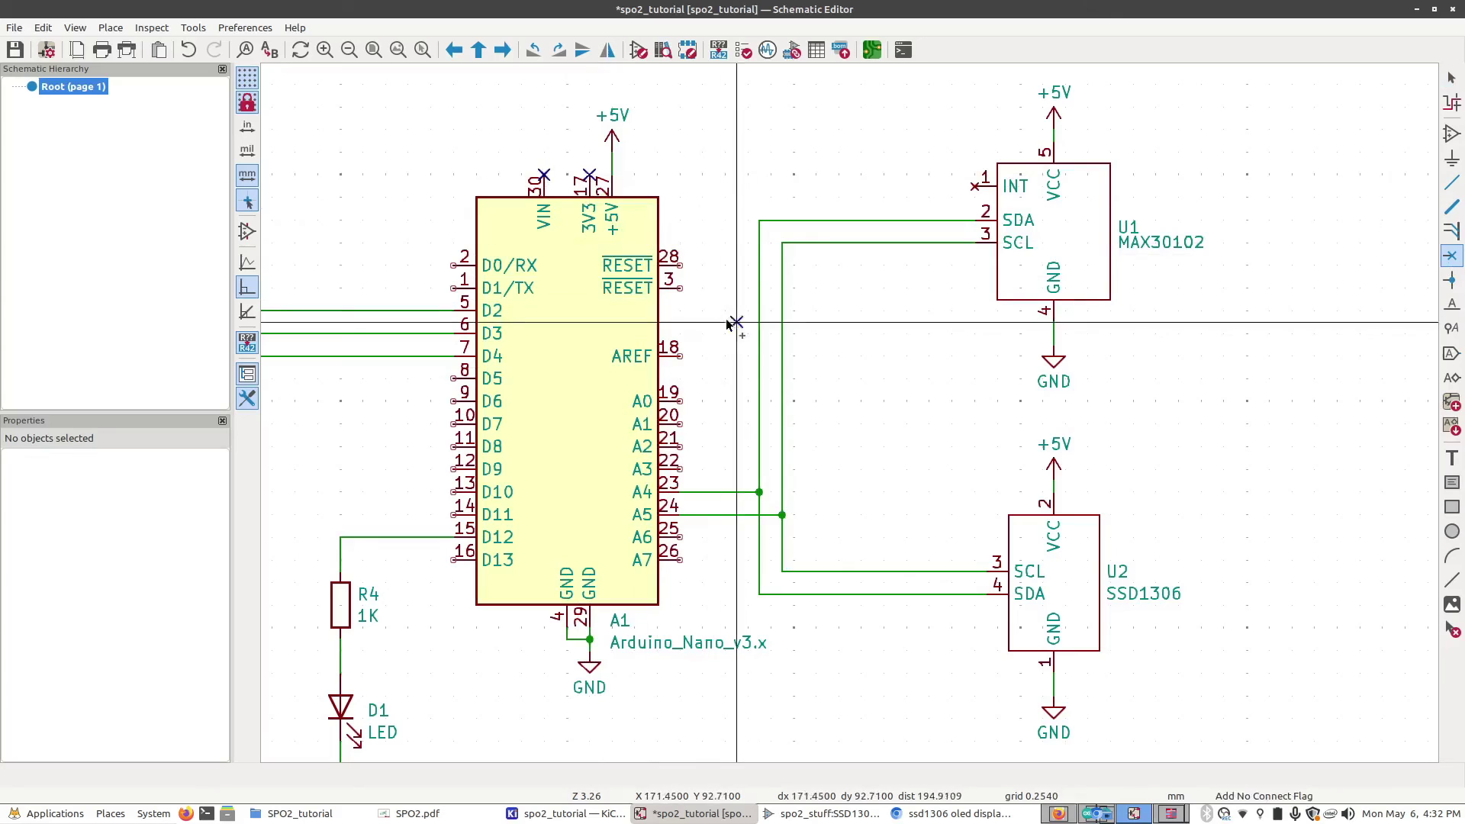
click(678, 265)
click(679, 288)
click(679, 356)
click(679, 402)
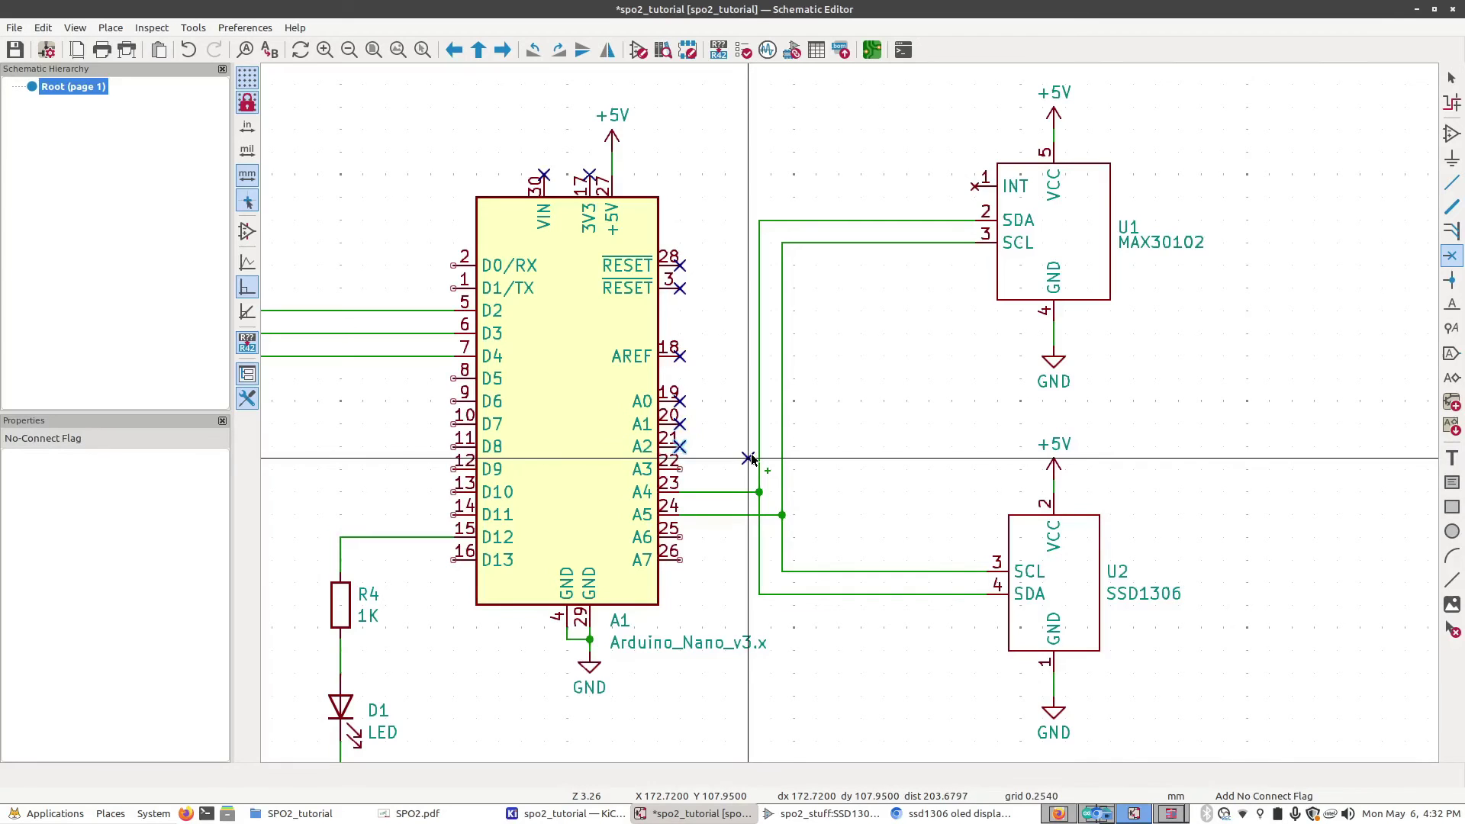
click(691, 469)
click(691, 537)
click(686, 563)
Step: Flag the unused digital pins D0/RX, D1/TX, D5 and D13 as not connected
click(454, 267)
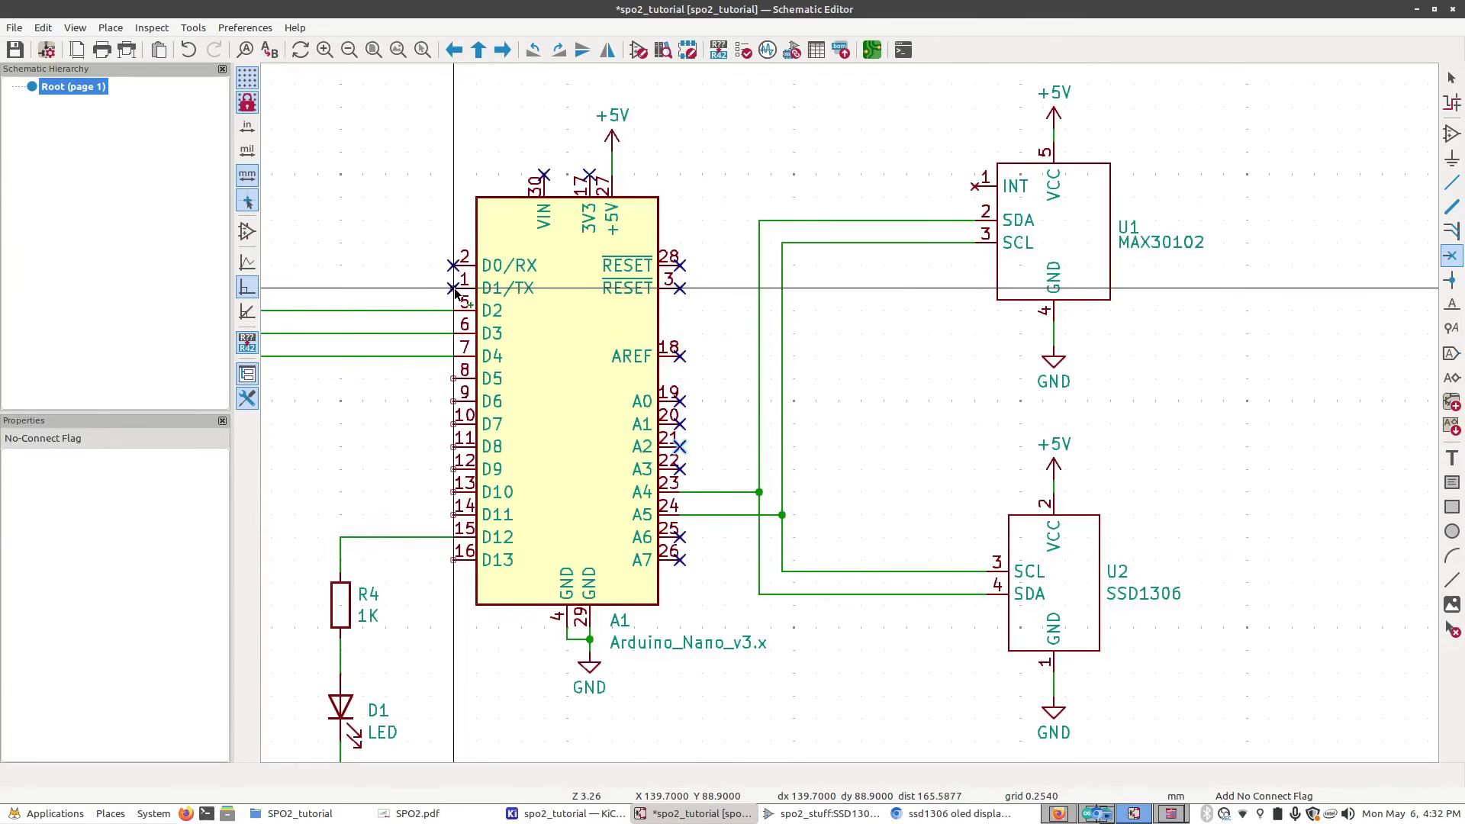
click(455, 291)
click(454, 380)
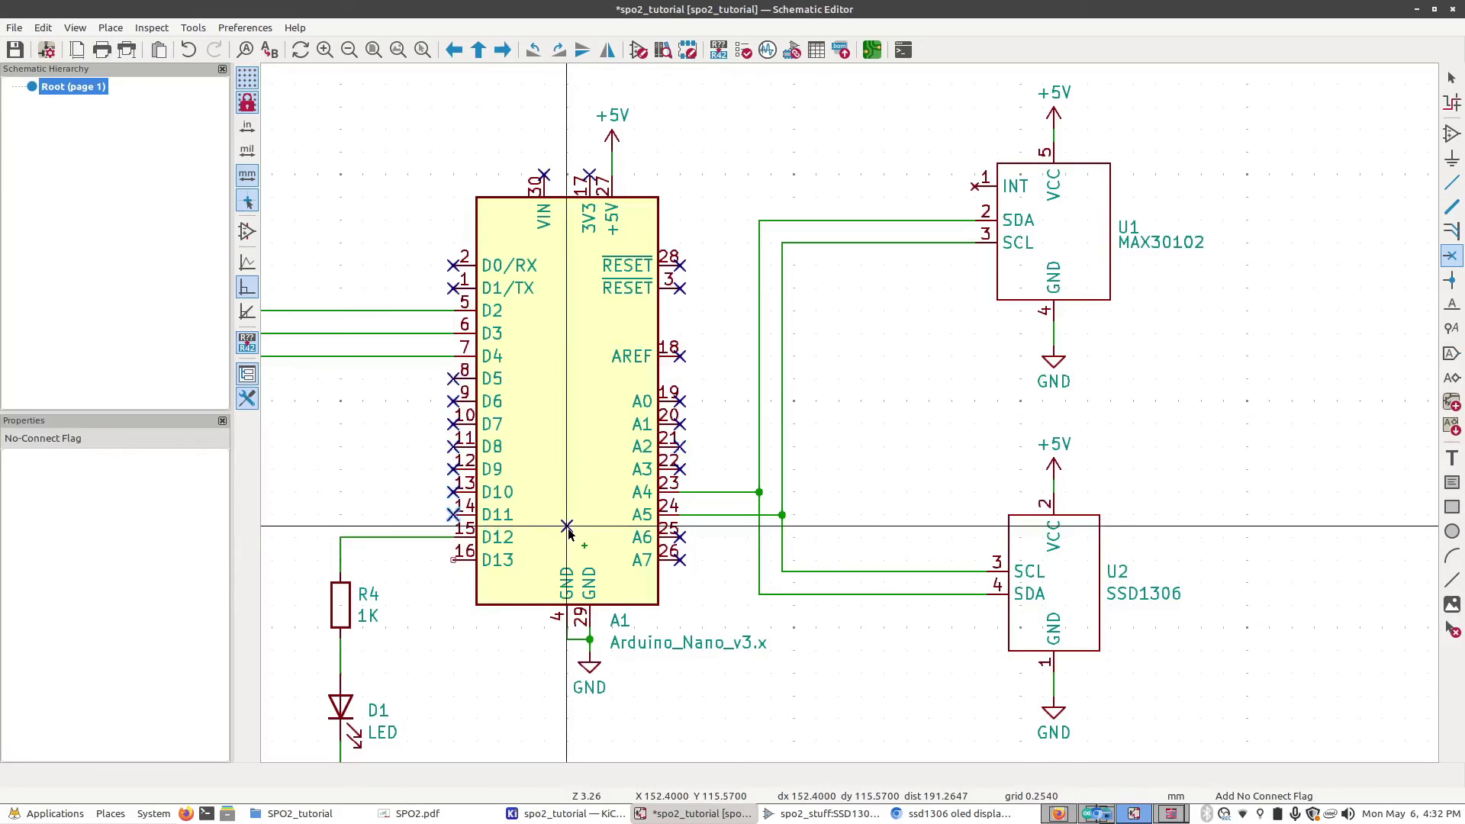
click(455, 560)
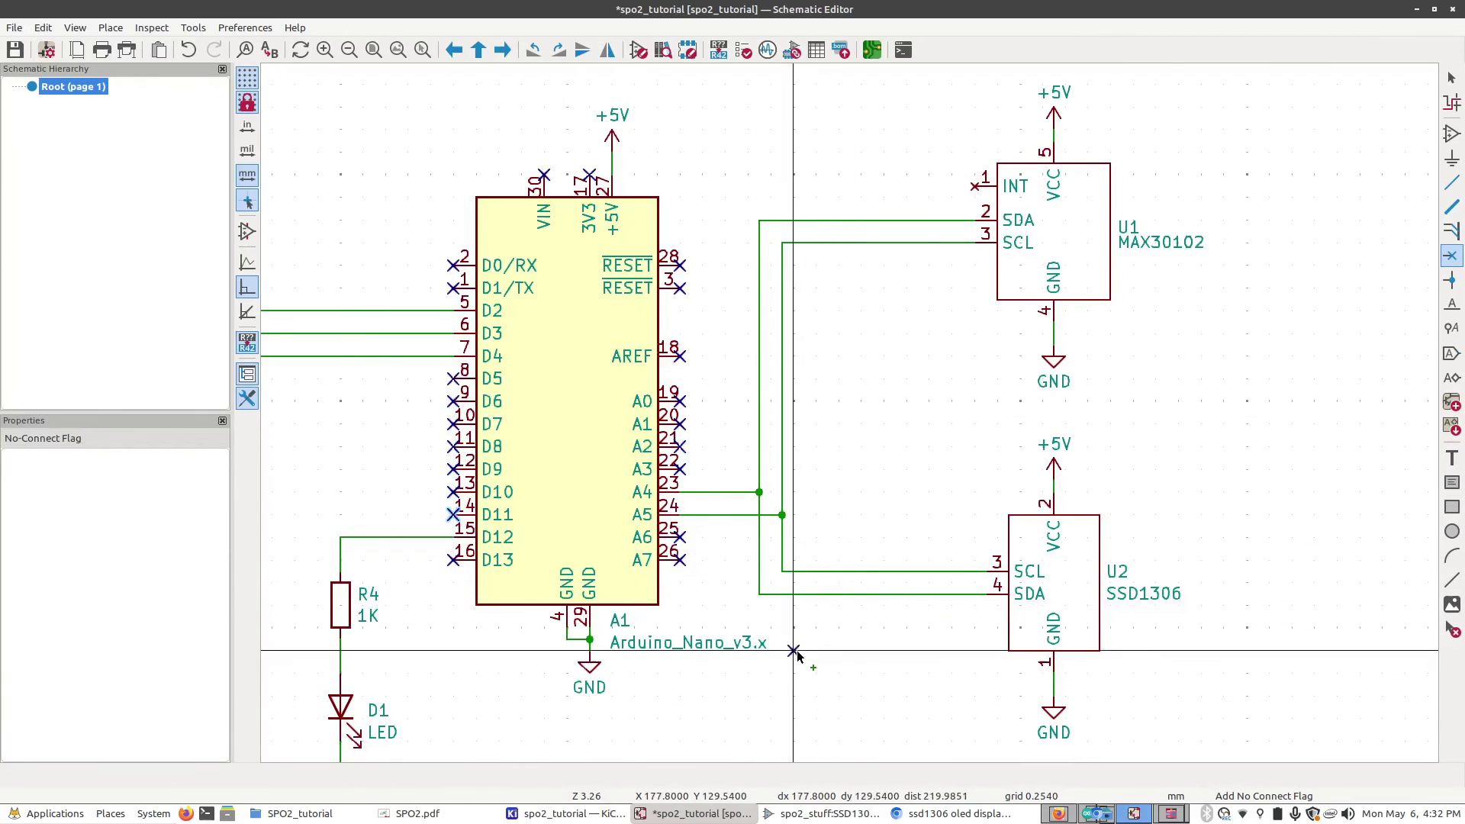
scroll(793, 650, down, 3)
Step: Run the ERC, which reports U1 pin 4 and U2 pin 1 GND power outputs connected together
scroll(850, 412, up, 2)
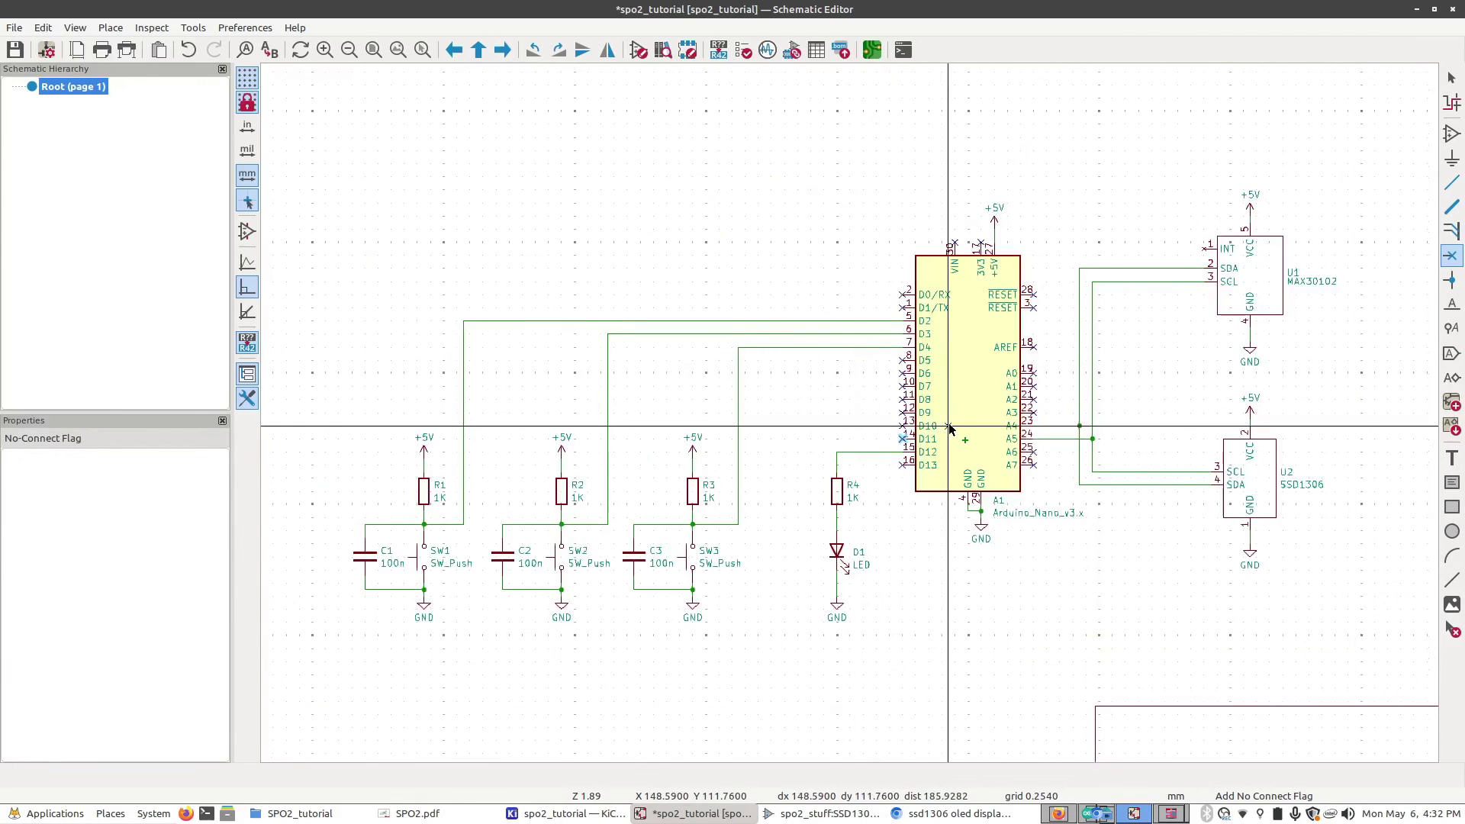
shift+scroll(1263, 722, right, 1)
key(Escape)
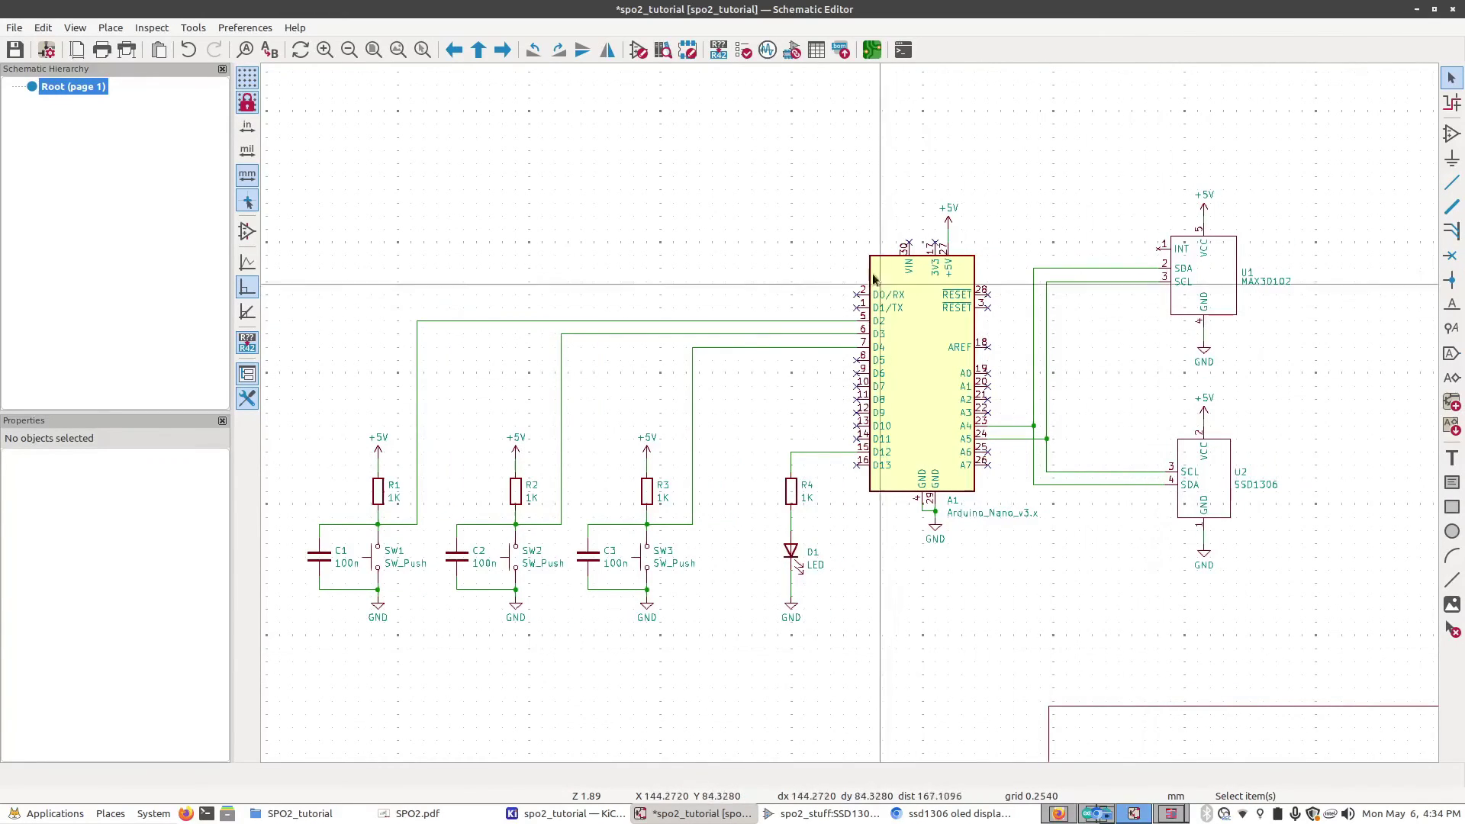
click(744, 50)
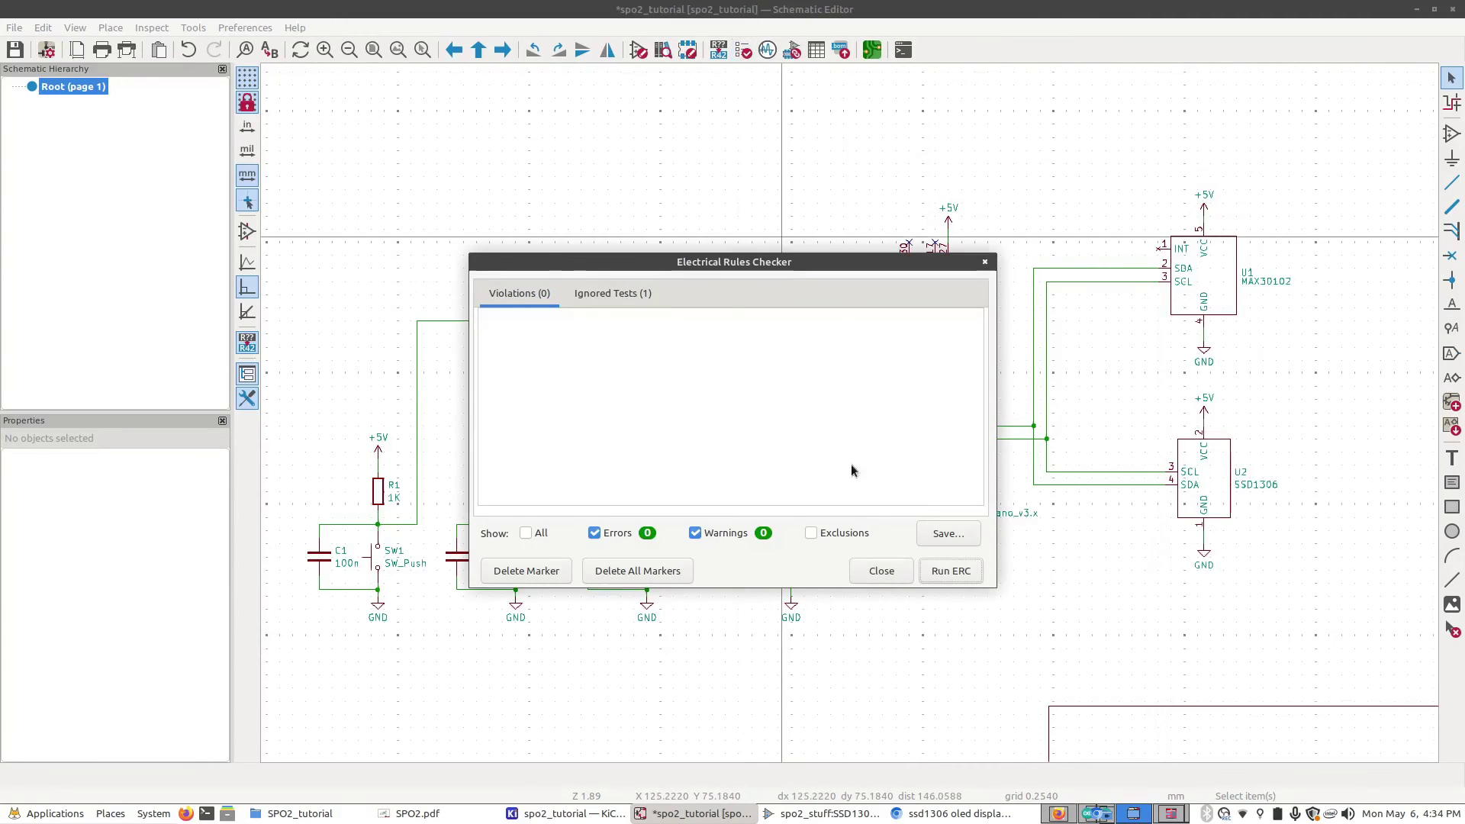
click(943, 571)
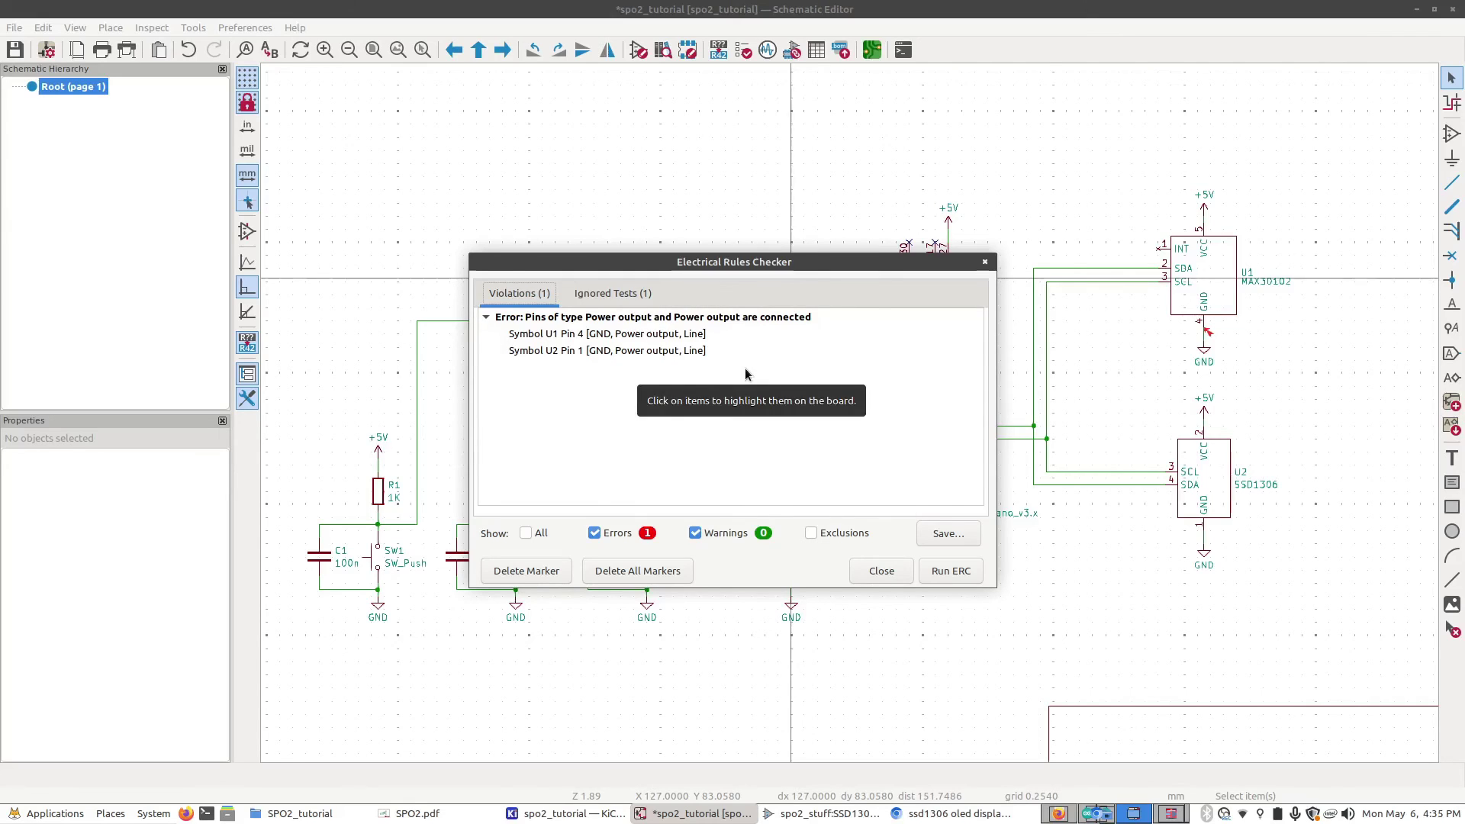
Step: Change the SSD1306 GND pin 1 to Power input and save the spo2_stuff library
click(881, 570)
click(823, 813)
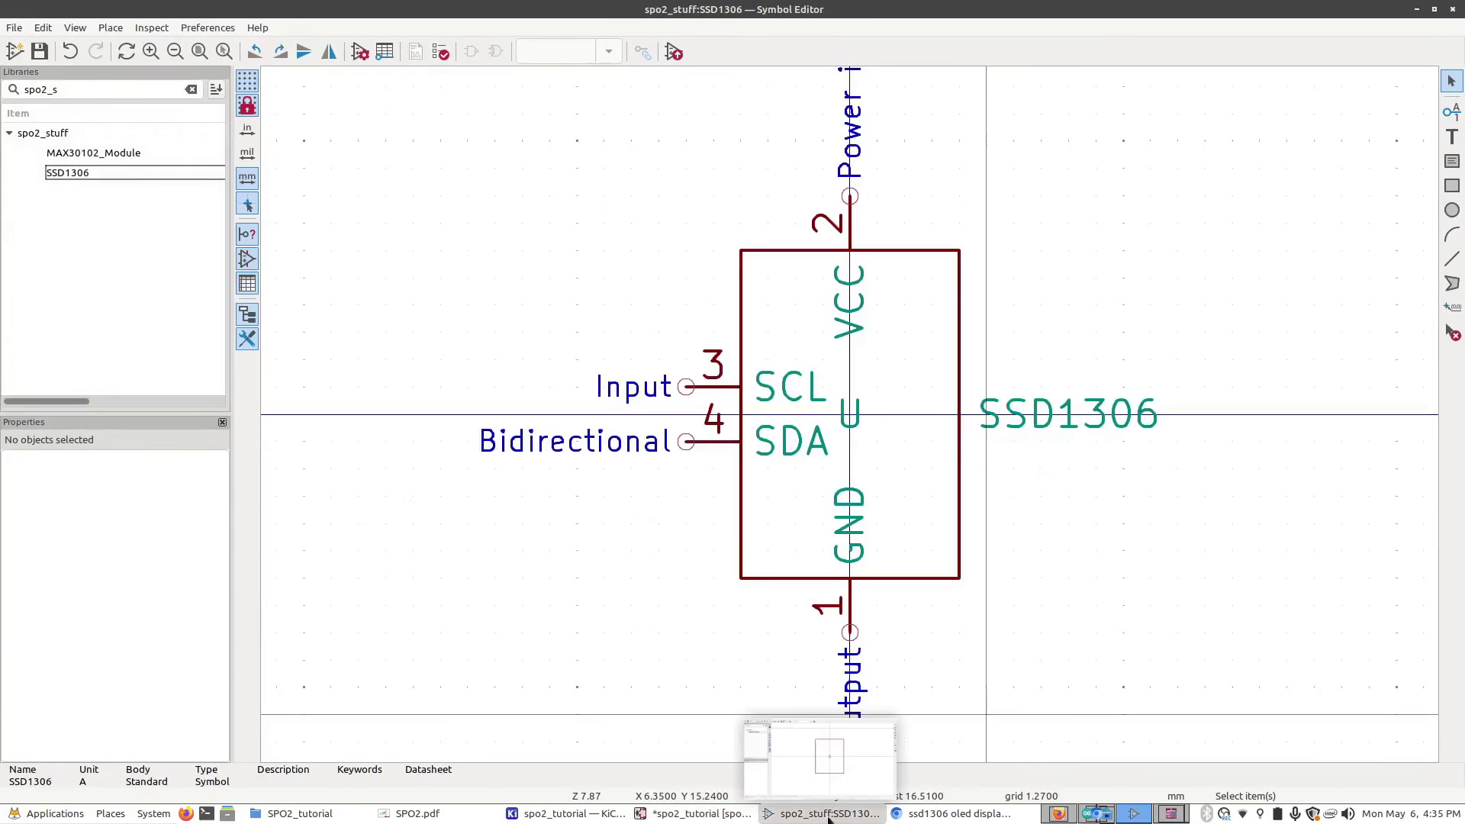
click(853, 616)
right_click(854, 616)
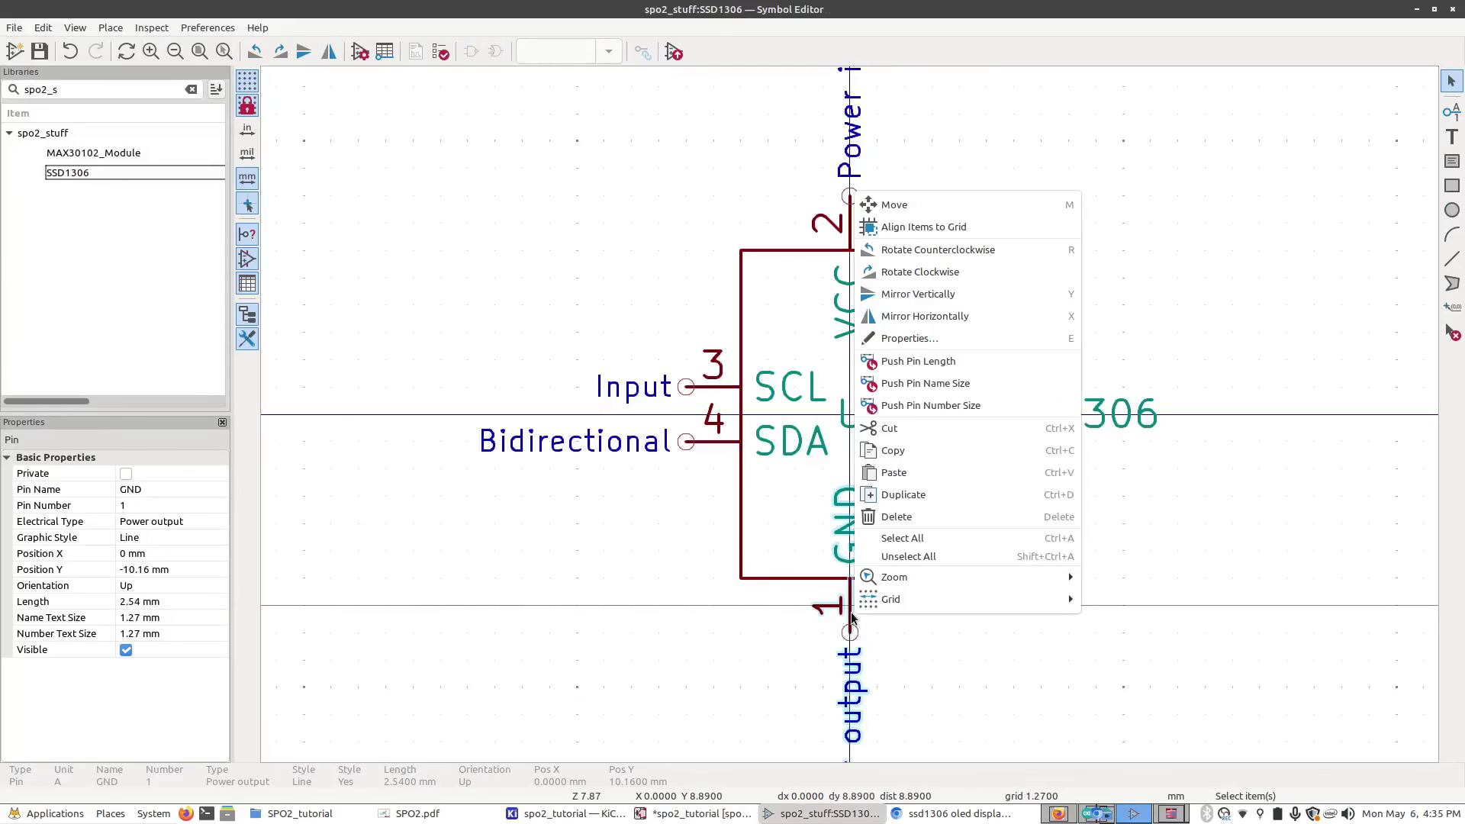
click(959, 337)
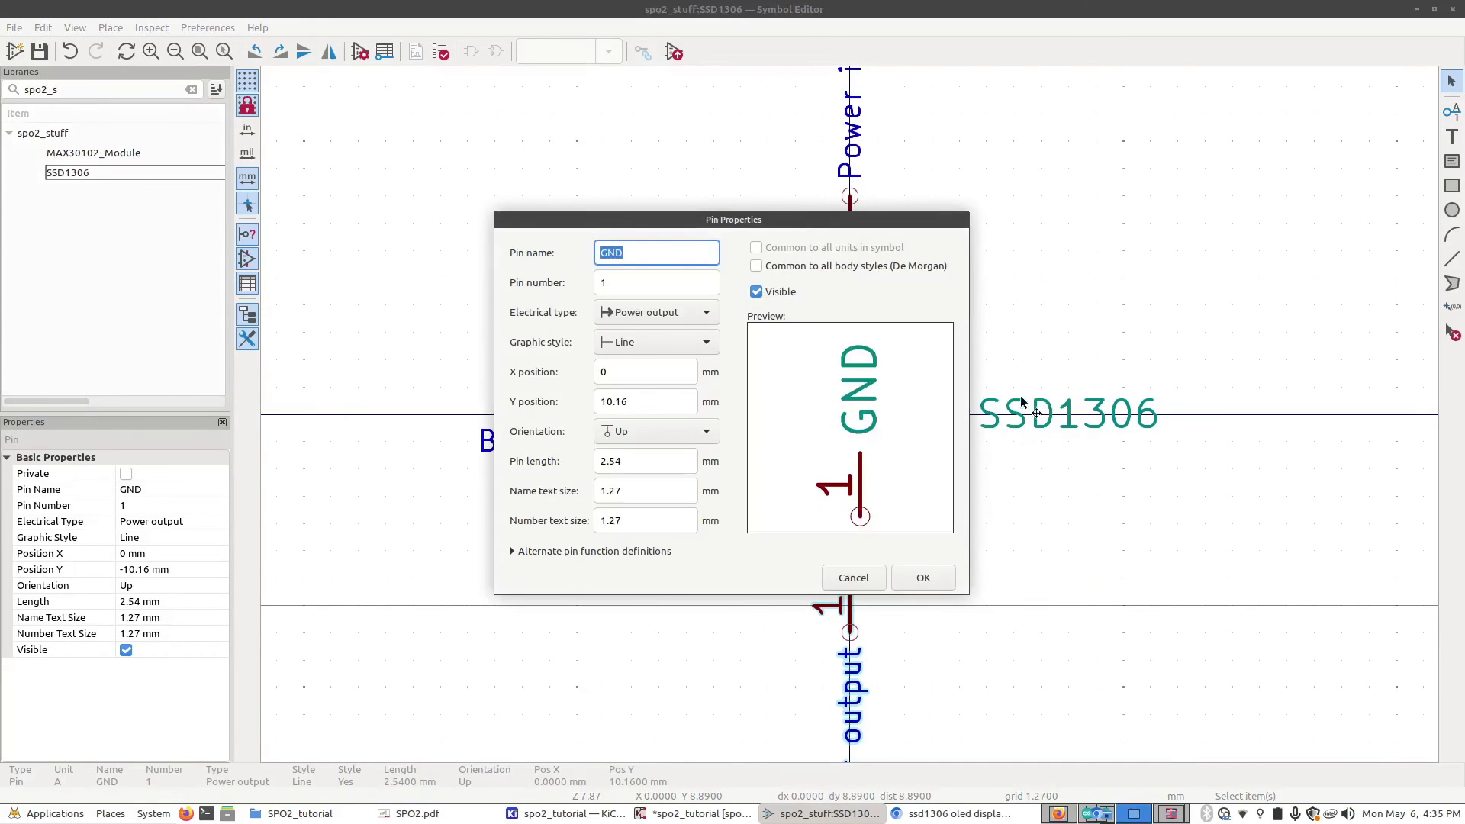
click(676, 313)
click(656, 292)
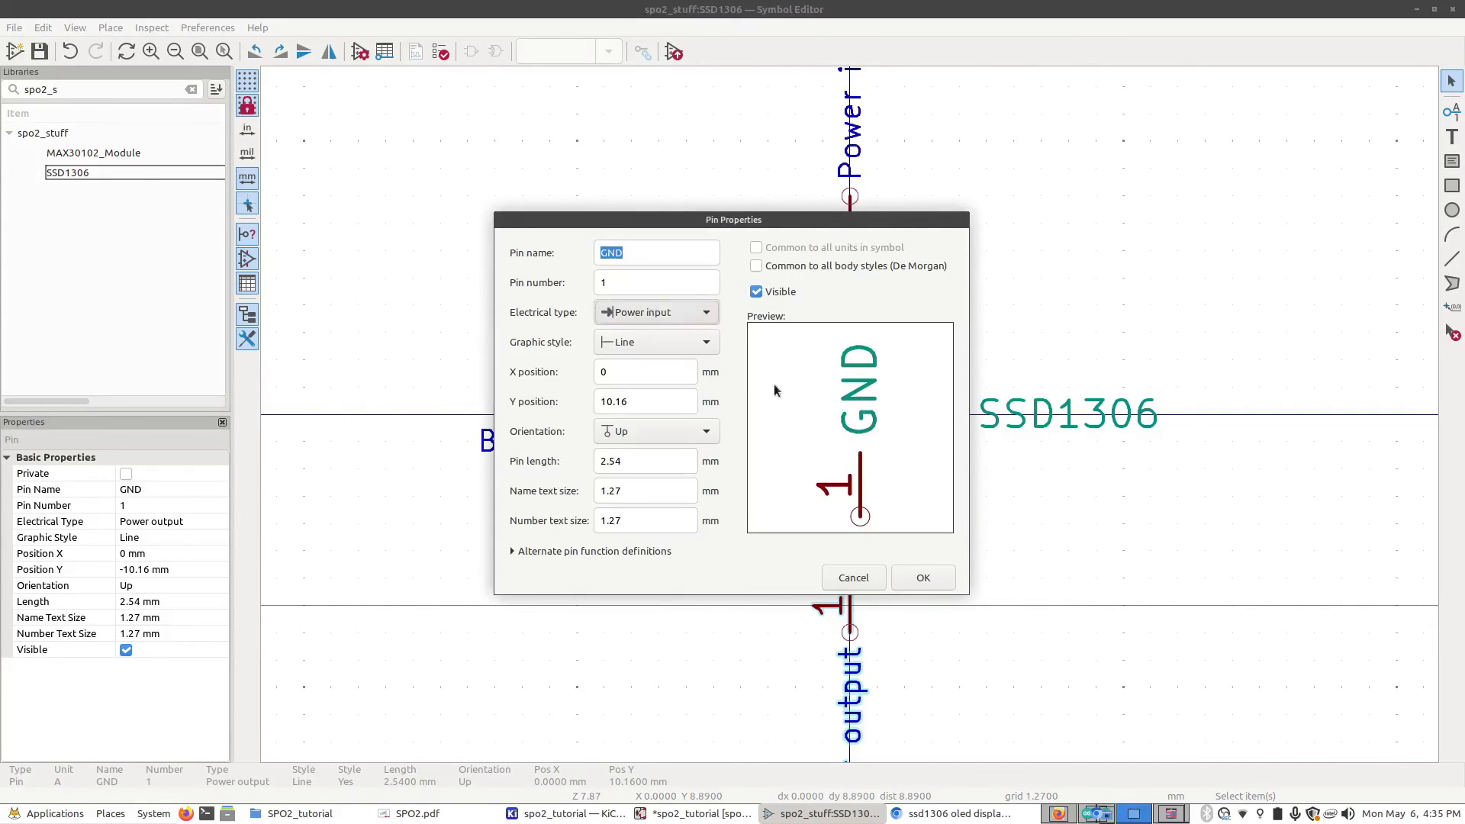
click(922, 577)
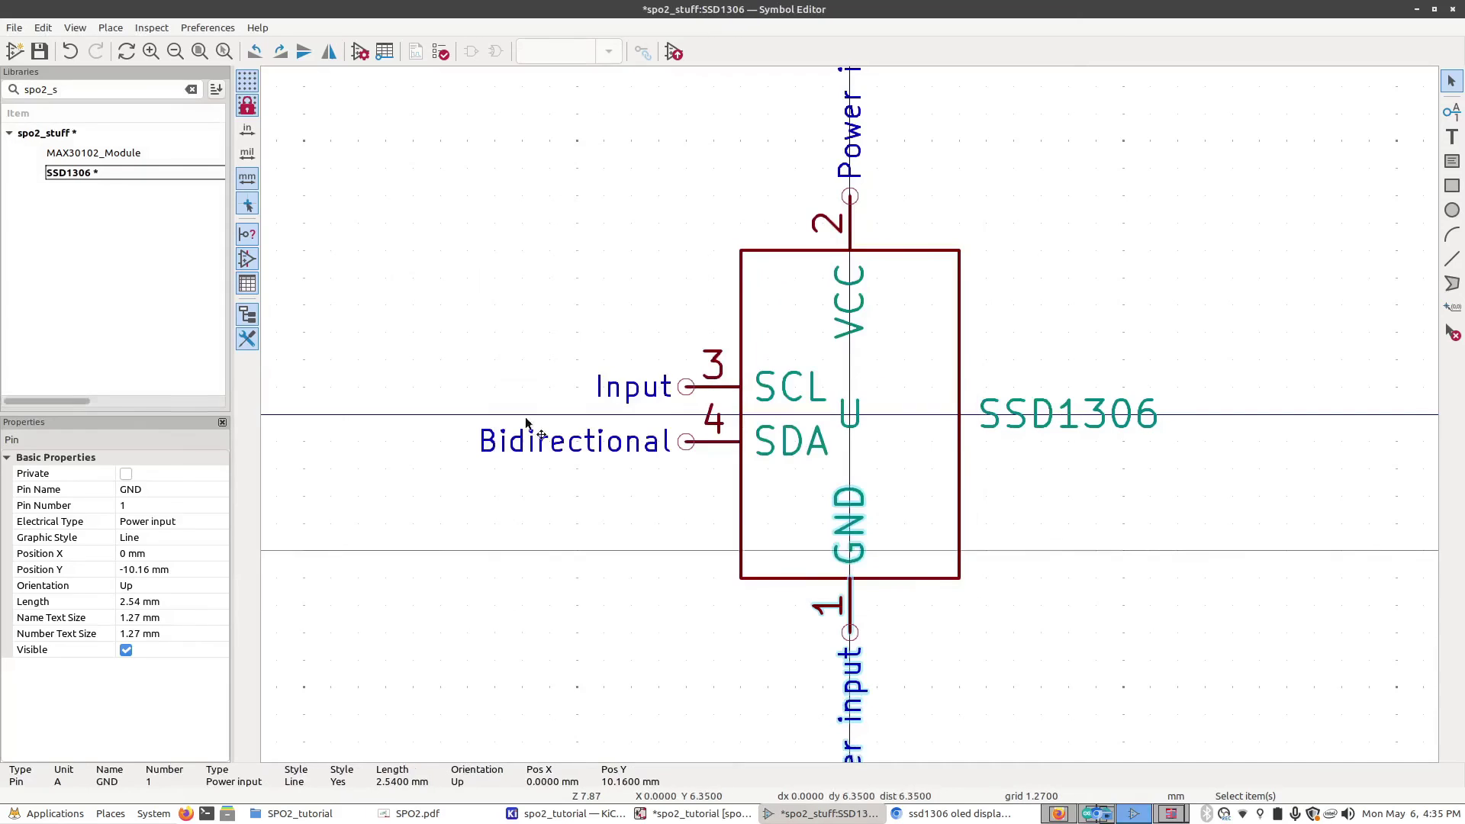
click(39, 51)
Step: Change the MAX30102_Module GND pin 4 to Power input, save, and return to the schematic
double_click(94, 154)
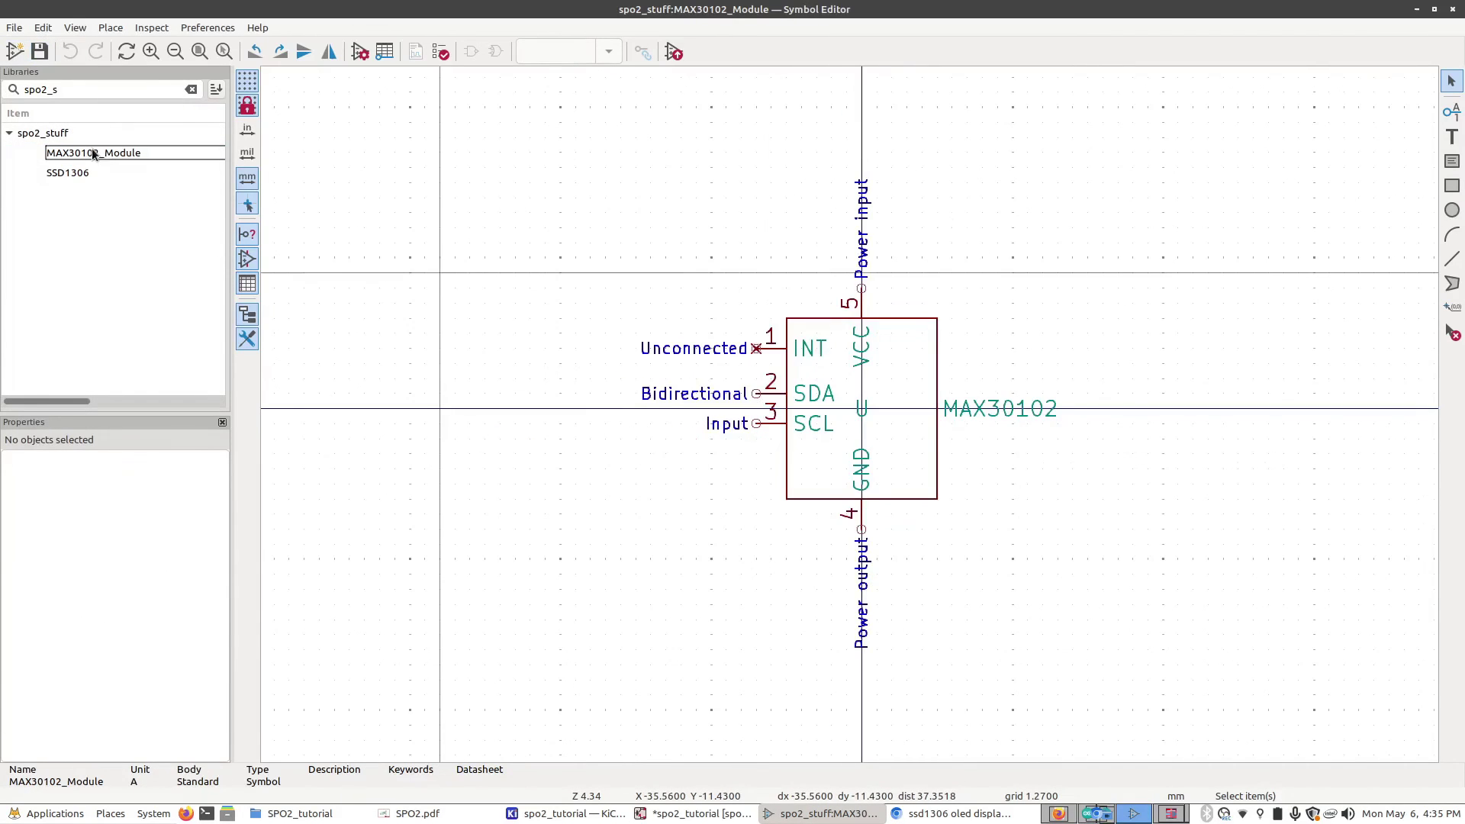
scroll(775, 450, up, 2)
click(878, 501)
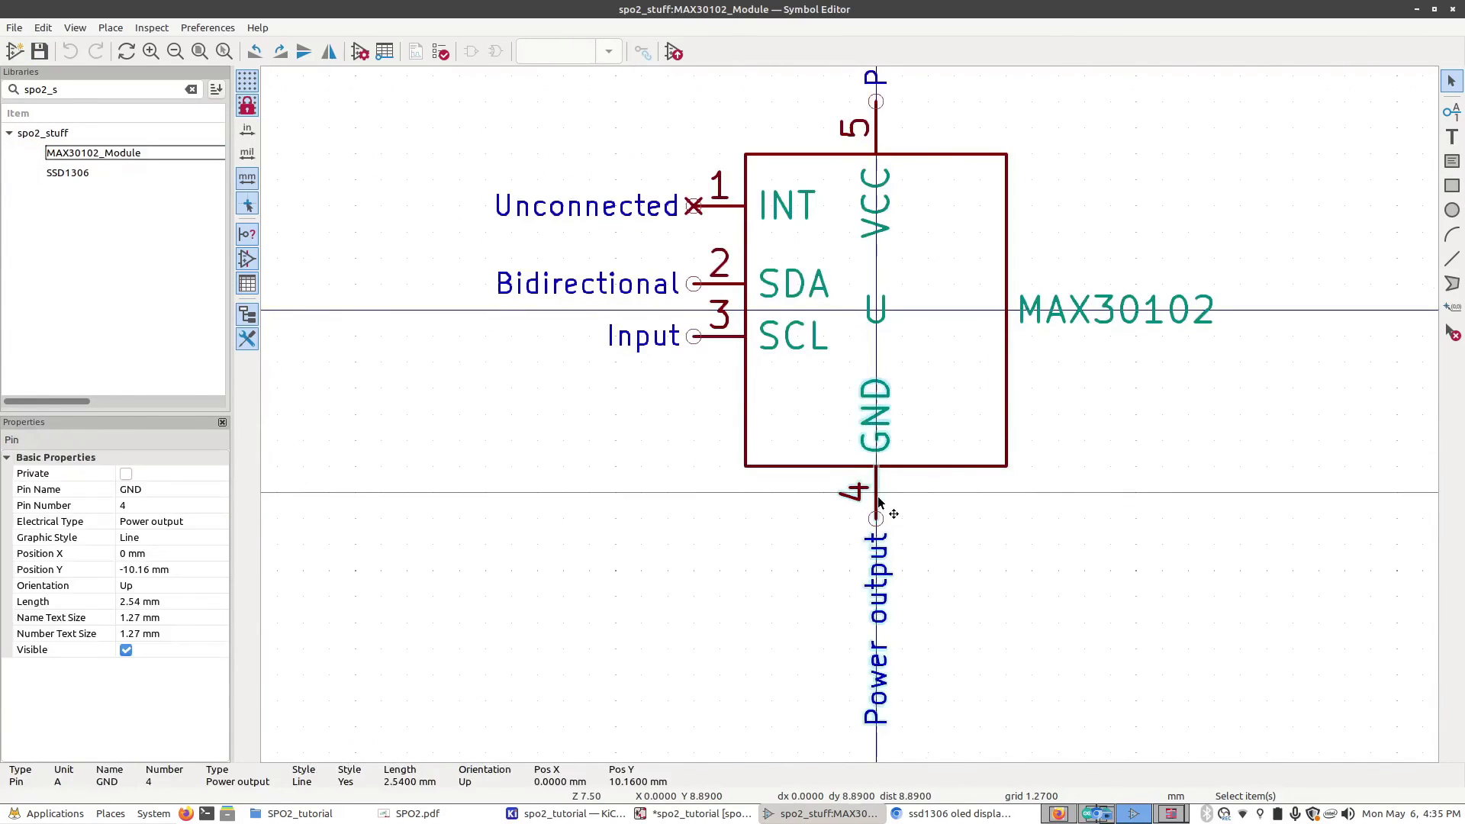
right_click(878, 501)
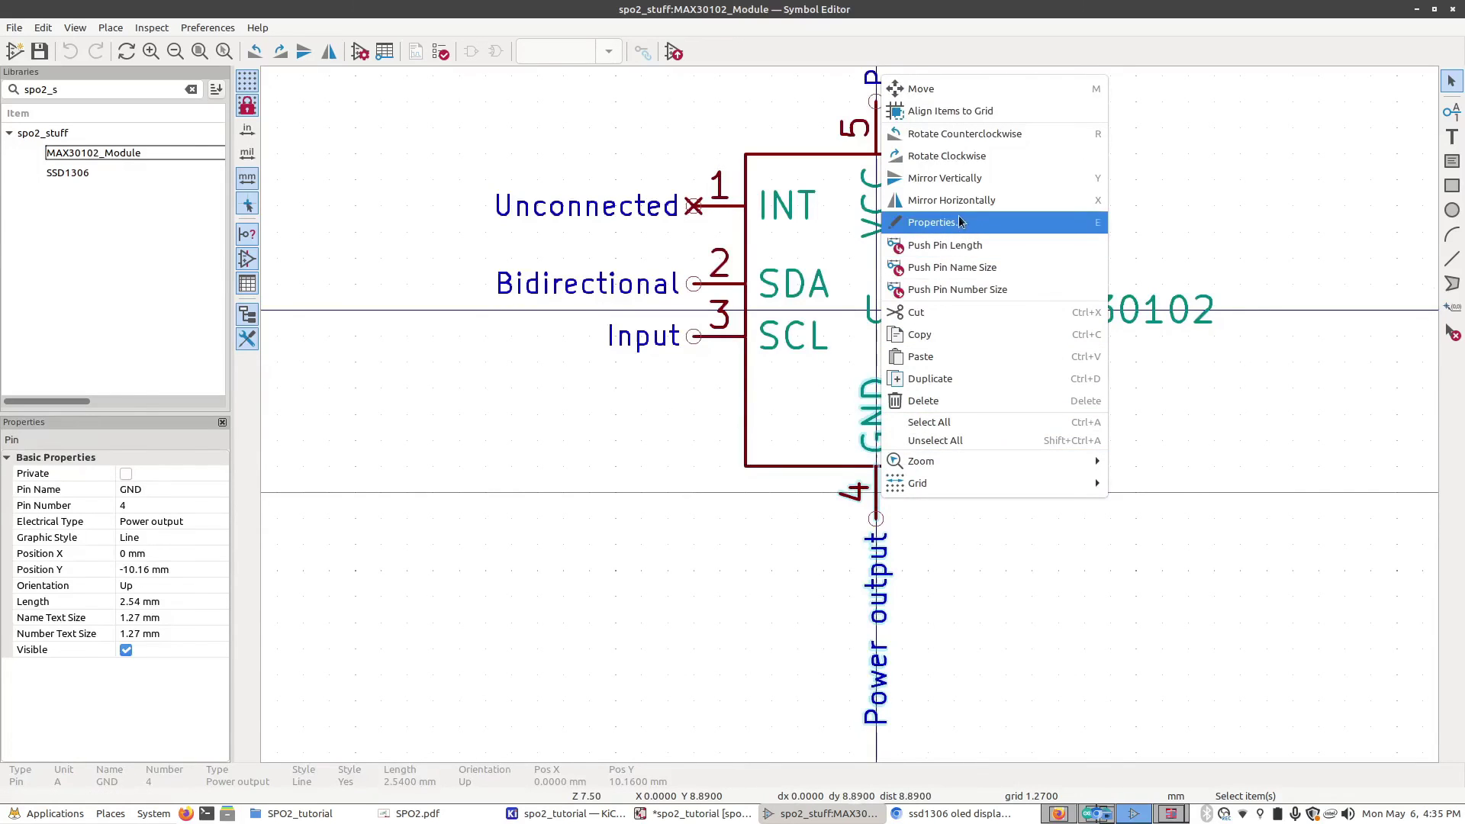
click(936, 221)
click(624, 315)
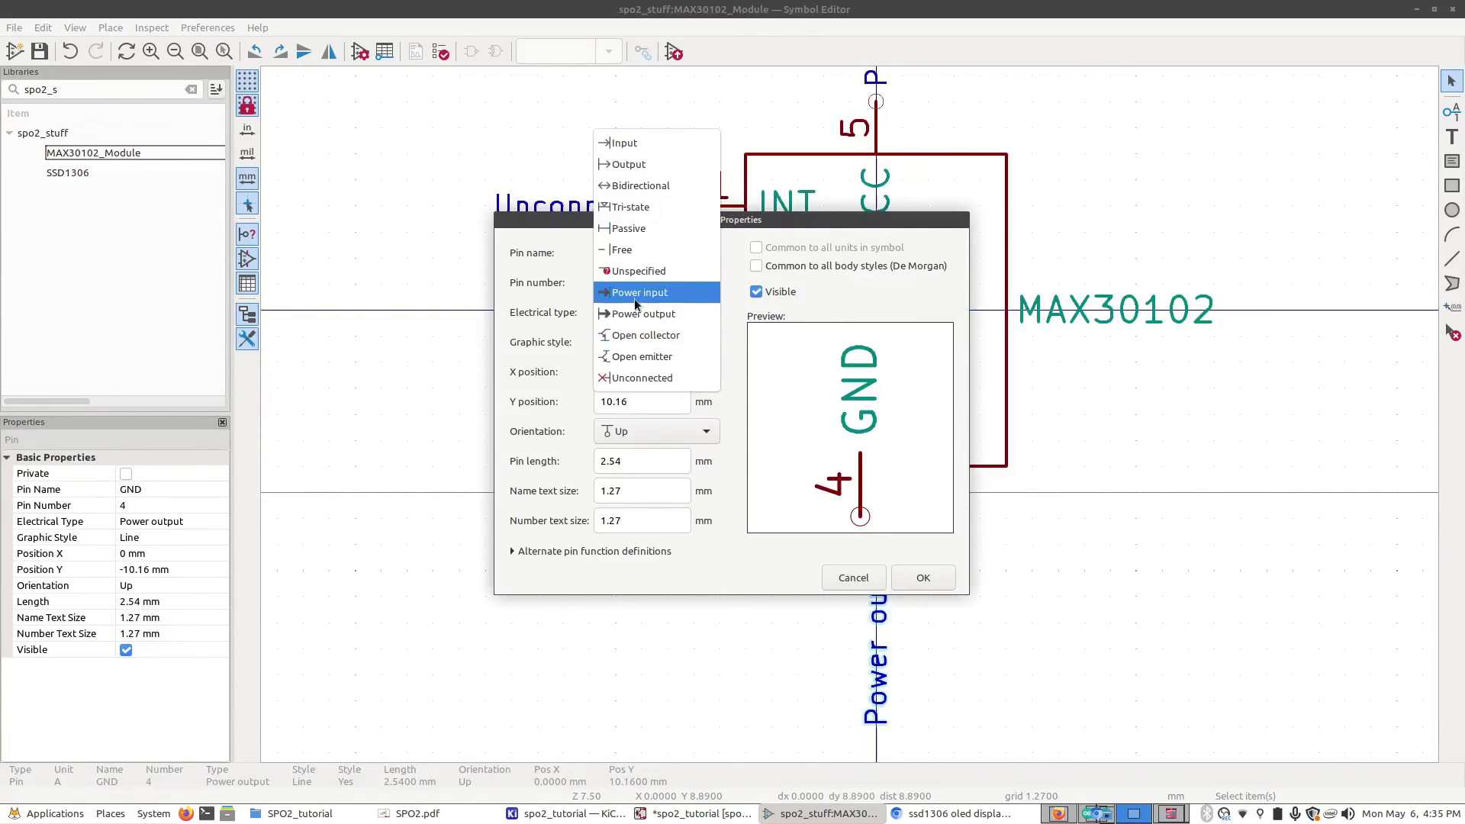
click(634, 298)
click(923, 578)
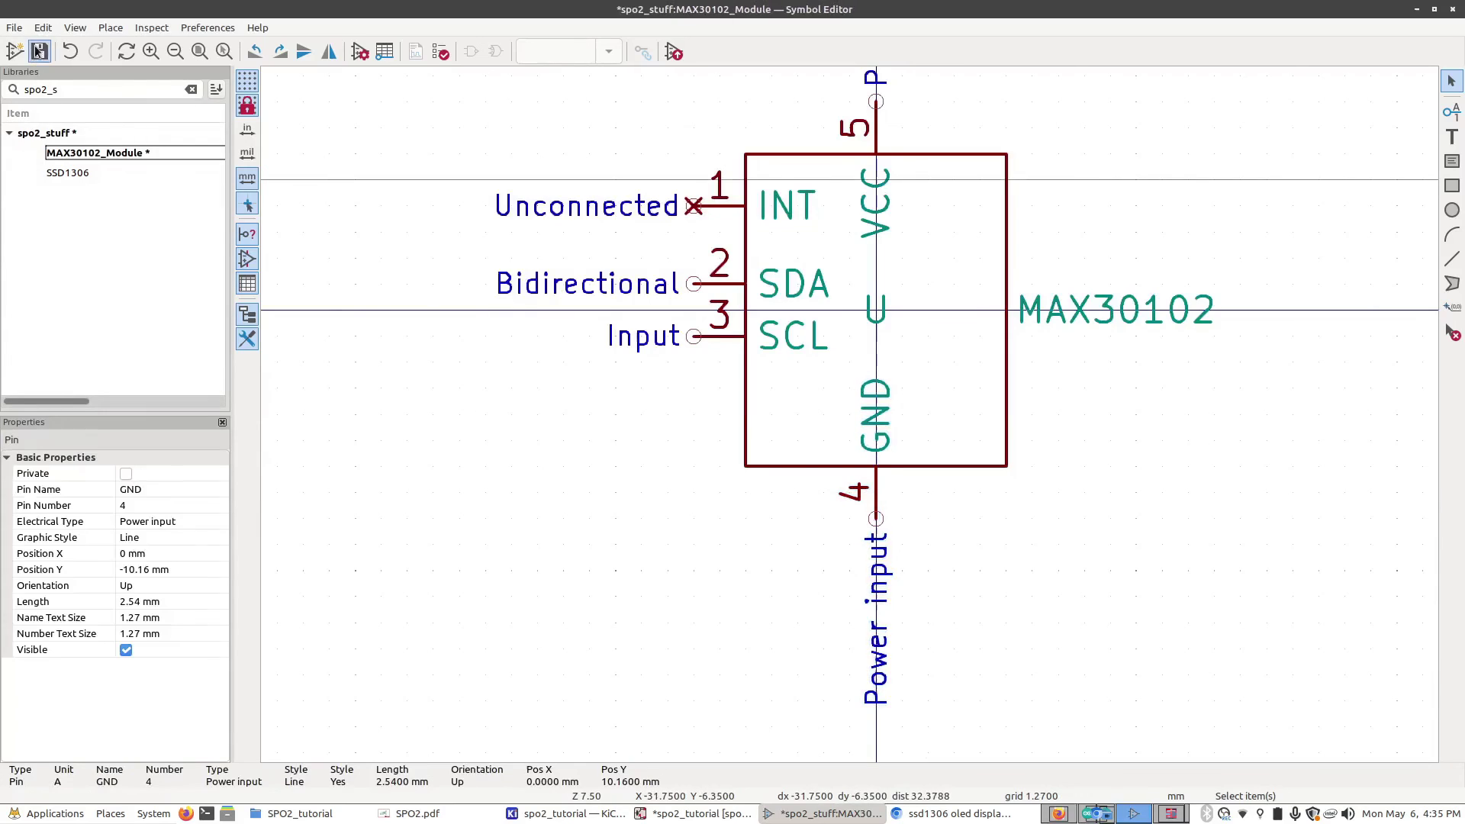
key(ctrl+s)
click(698, 813)
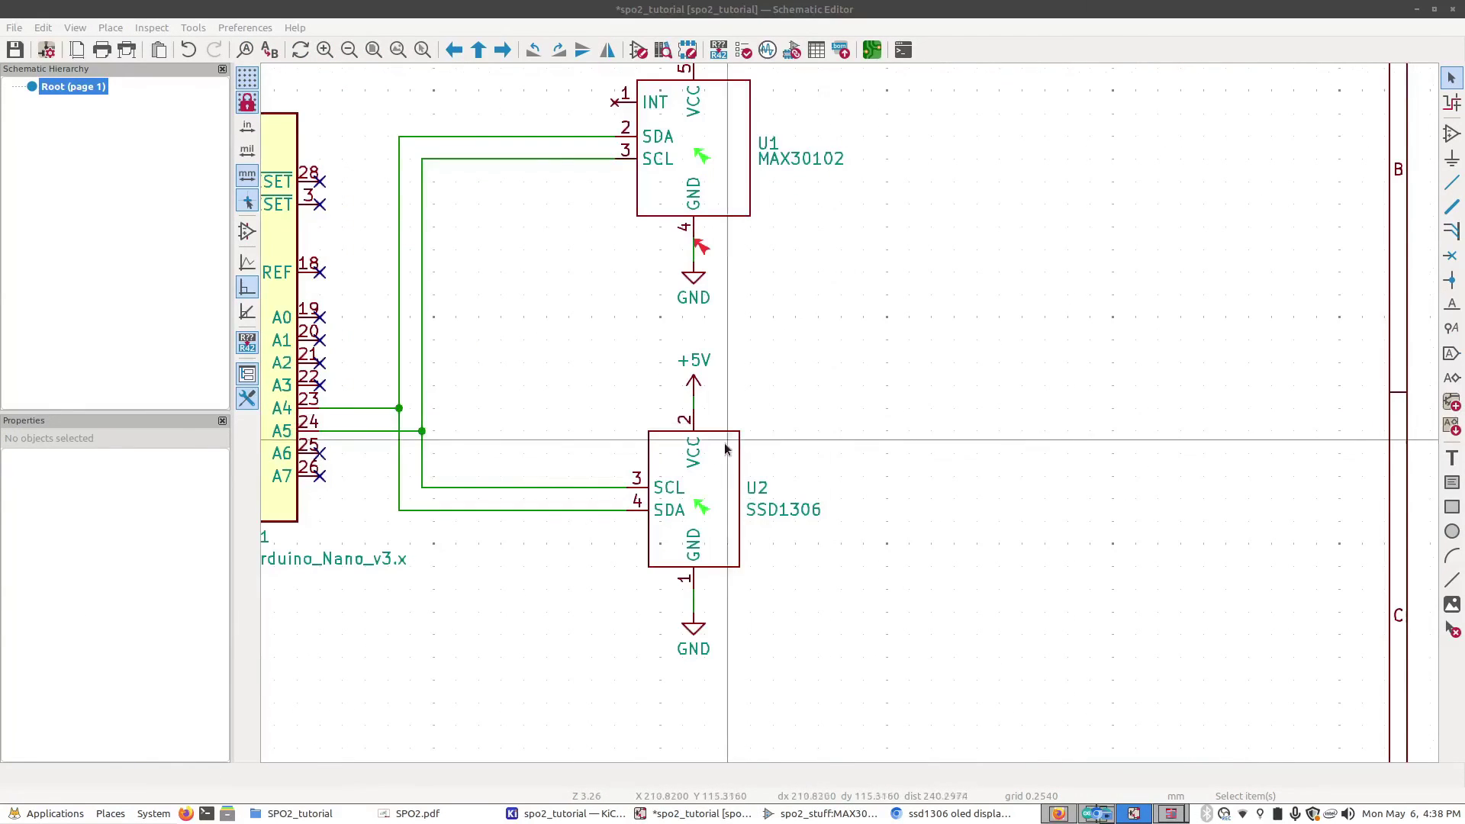
Step: Update the SSD1306 part U2 from its revised library symbol
click(720, 462)
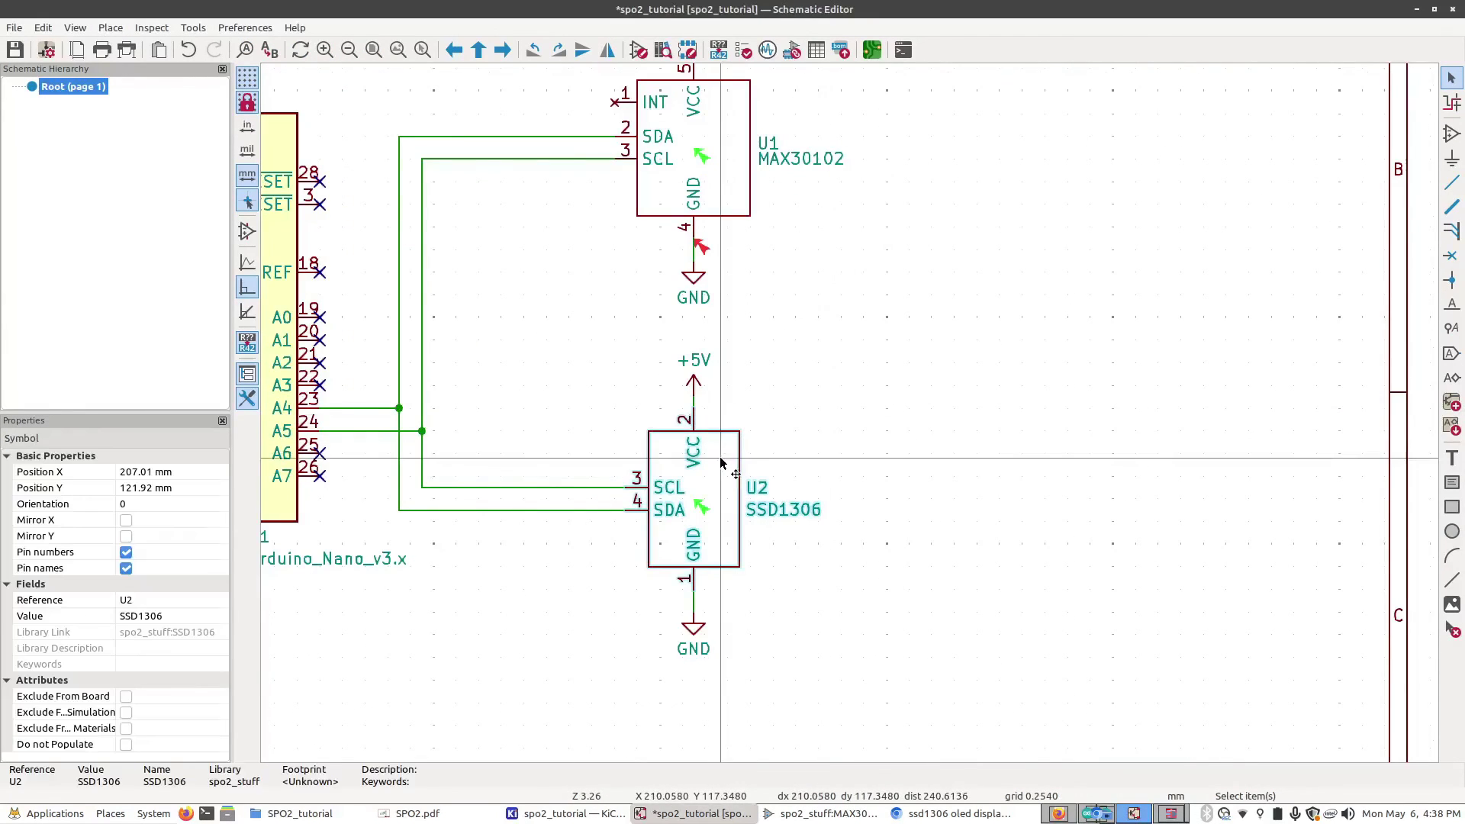
right_click(721, 462)
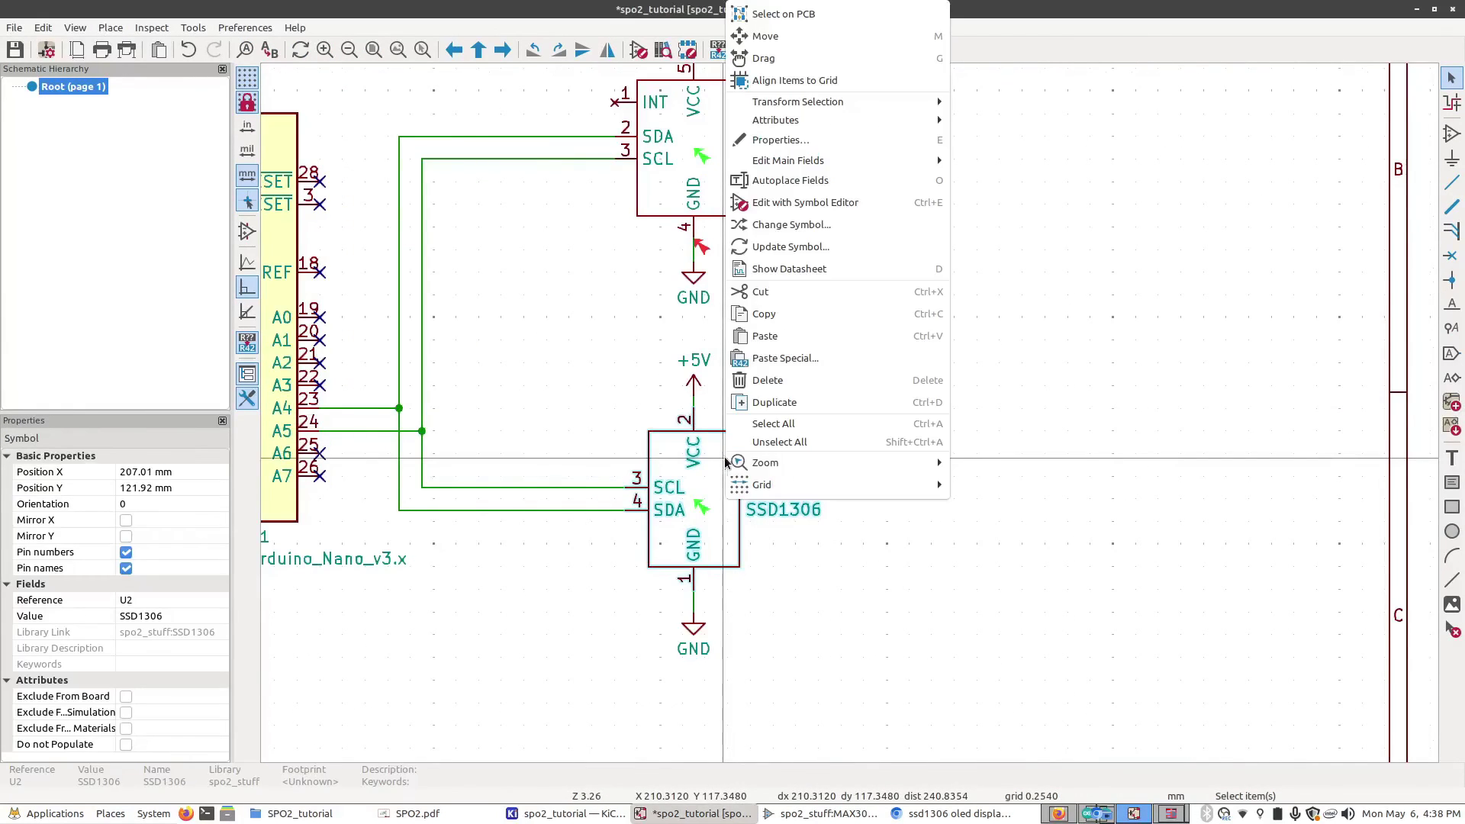
click(813, 247)
click(939, 652)
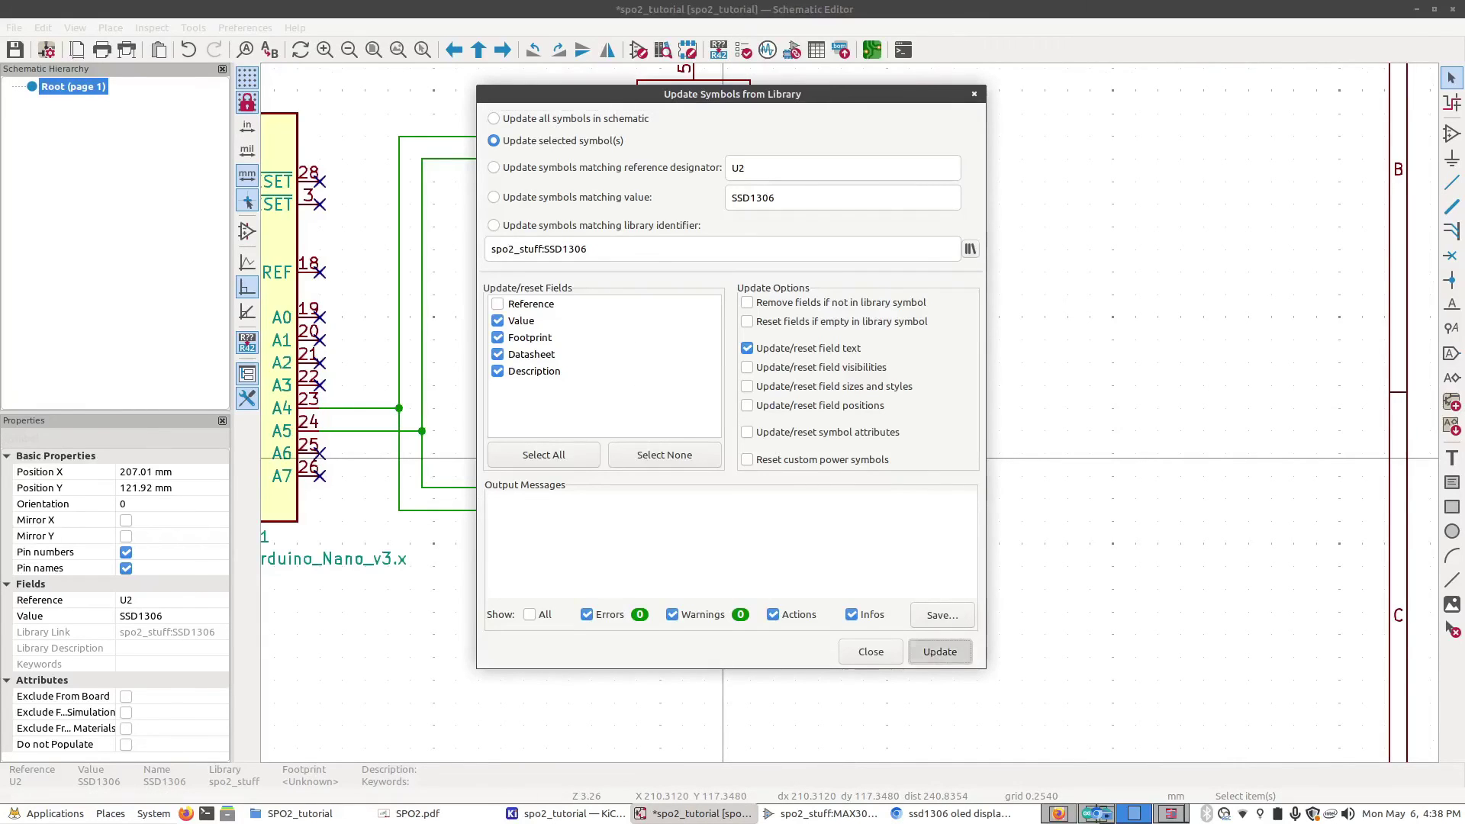
click(874, 661)
Step: Update the MAX30102 part U1 from its revised library symbol
click(729, 198)
right_click(729, 199)
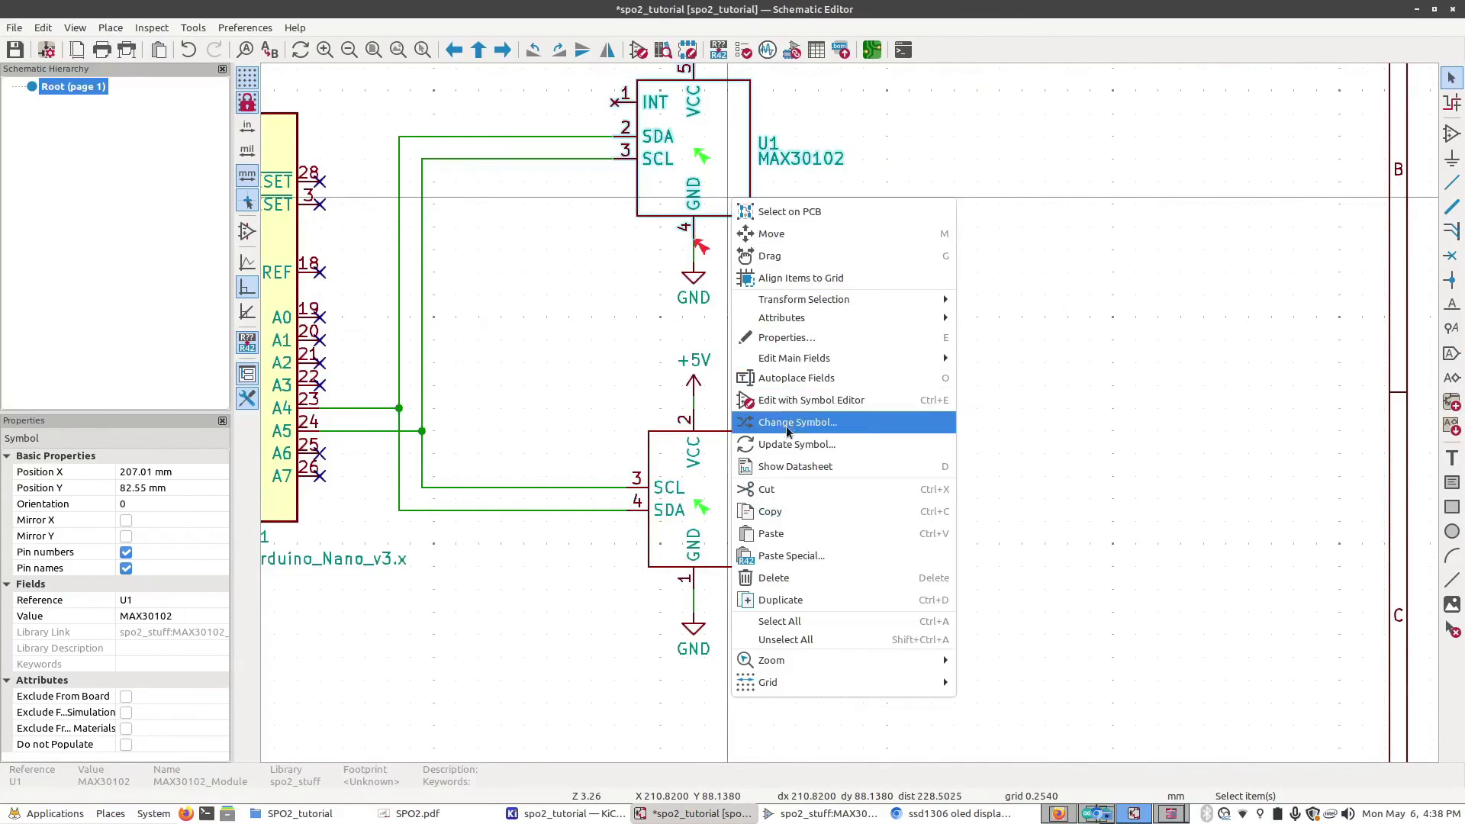
click(793, 444)
click(940, 651)
click(876, 659)
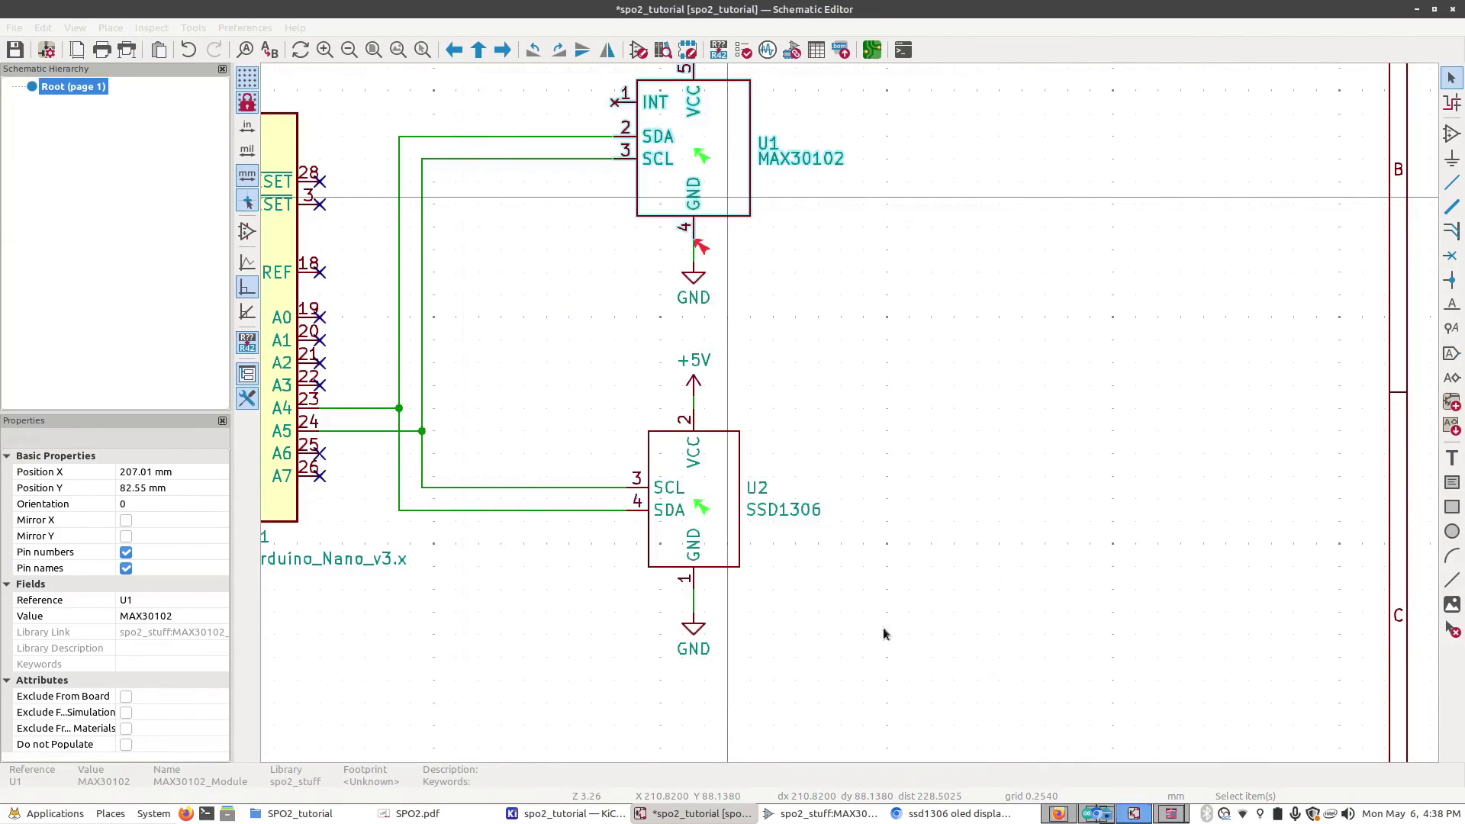
scroll(849, 413, down, 5)
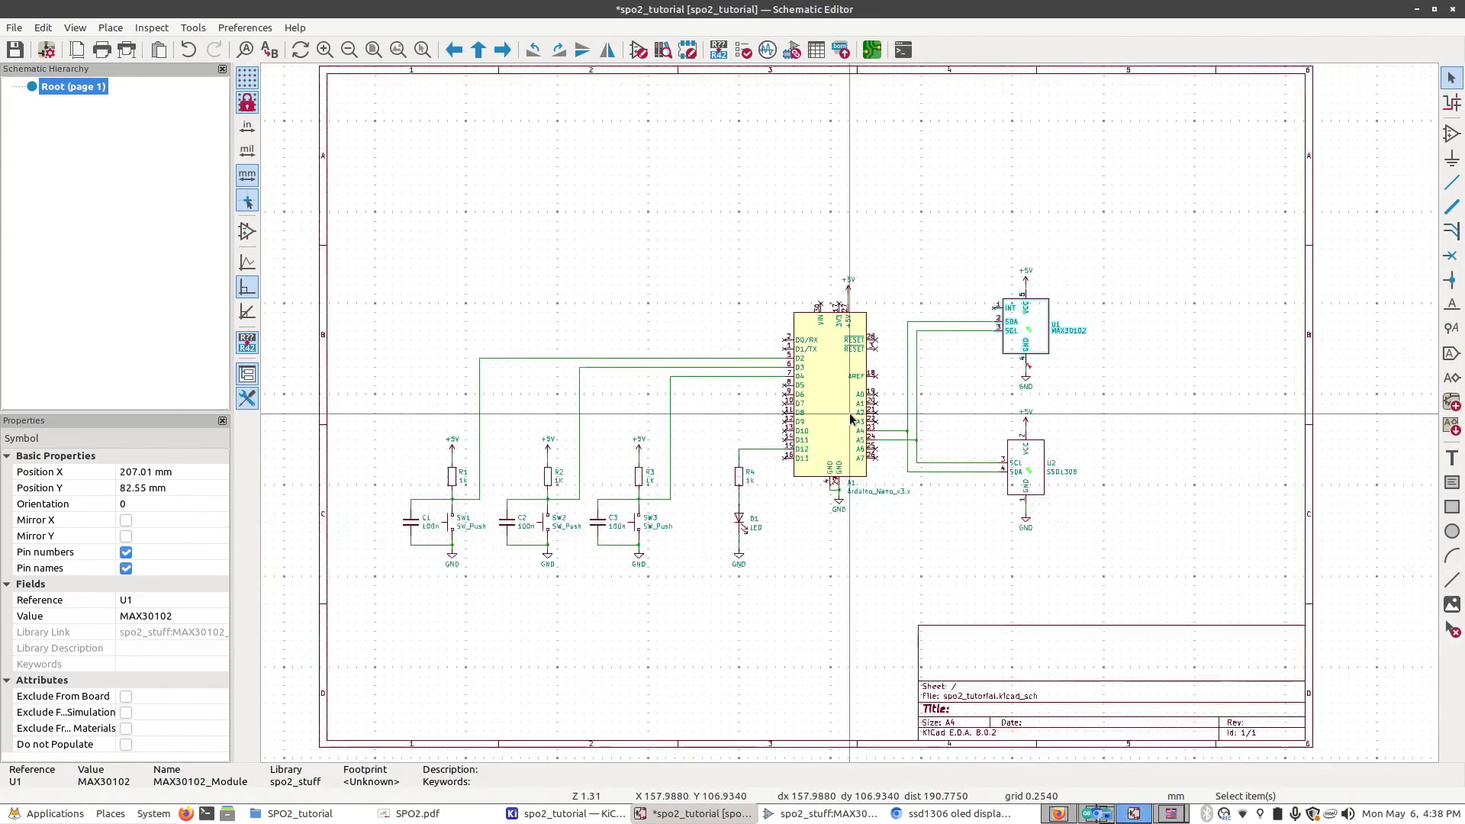
Step: Delete all old ERC markers and rerun the electrical rules check
scroll(849, 413, up, 2)
click(638, 50)
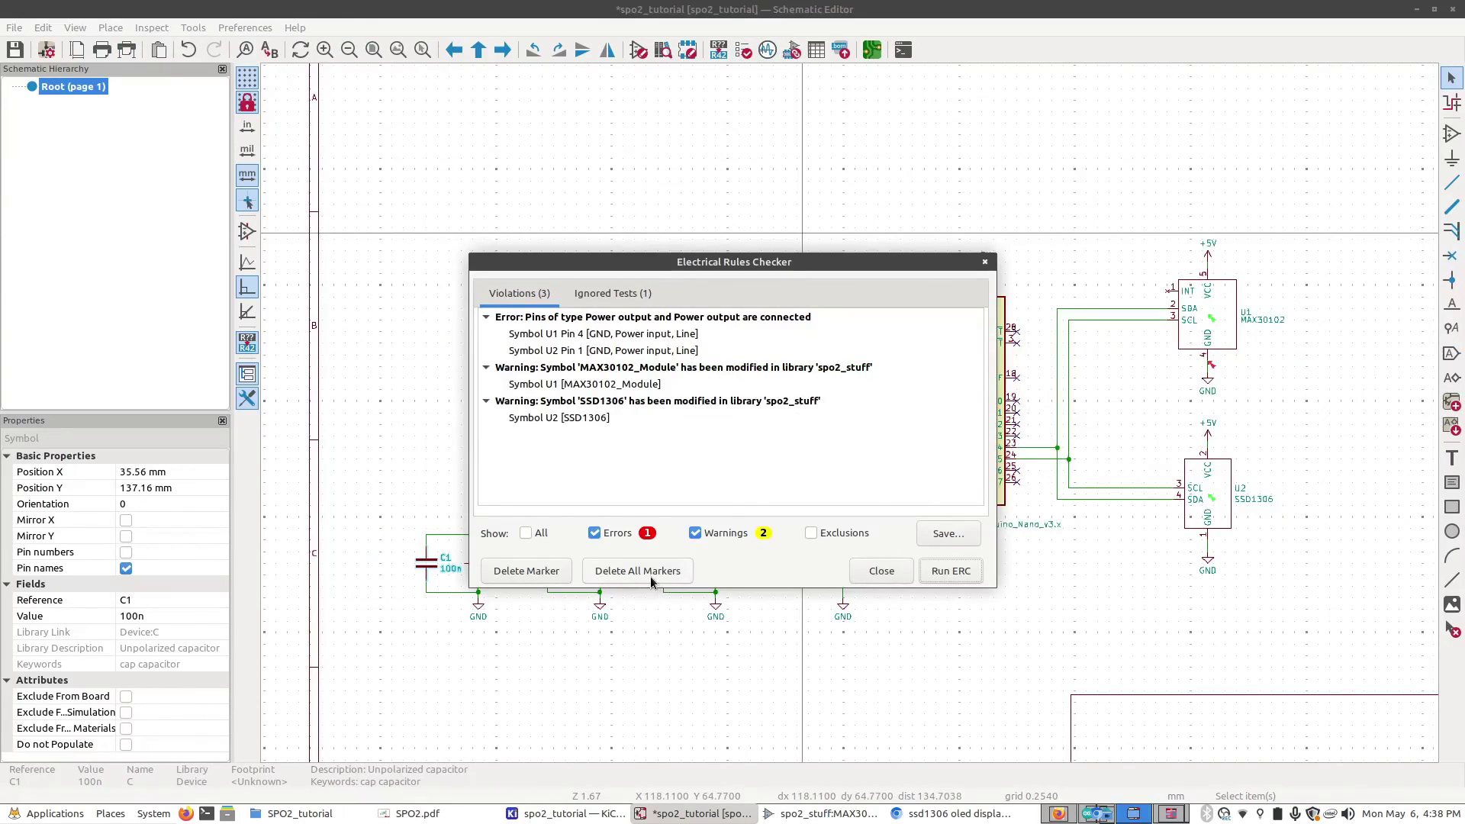
click(651, 574)
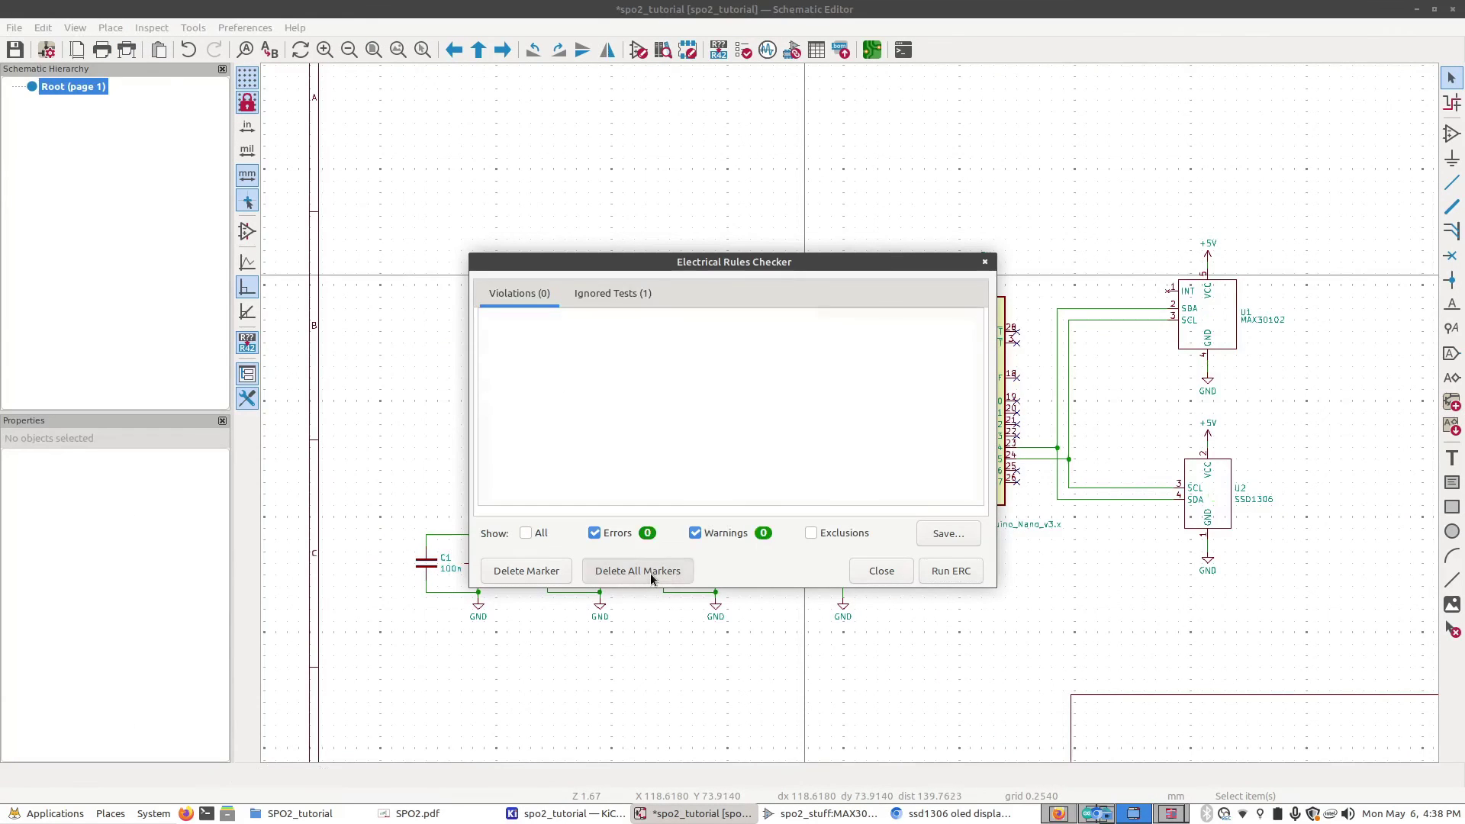
click(950, 570)
Step: Locate the A1 pin 29 GND undriven power input error on the Arduino
click(725, 333)
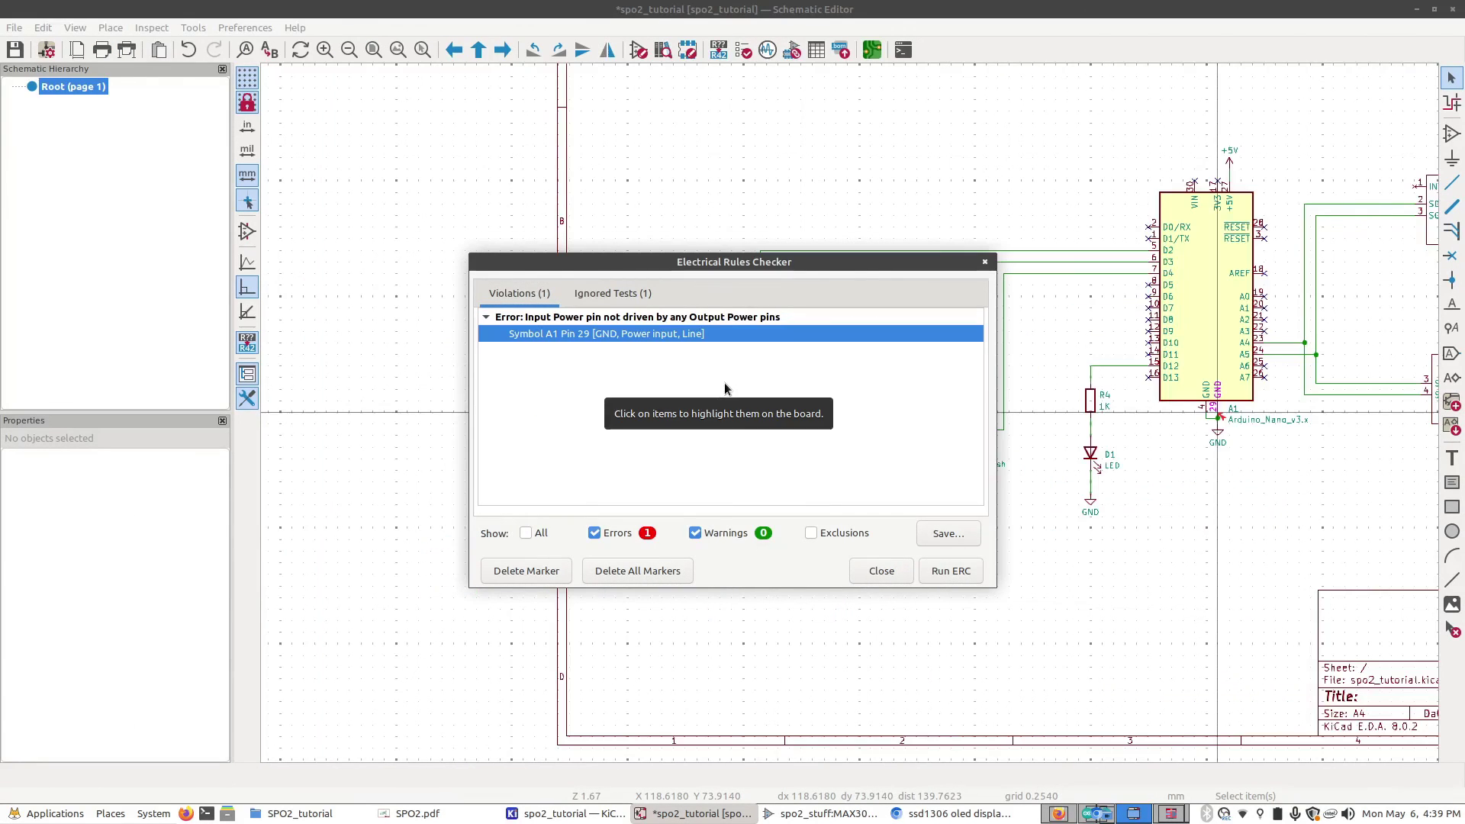
scroll(1213, 412, up, 1)
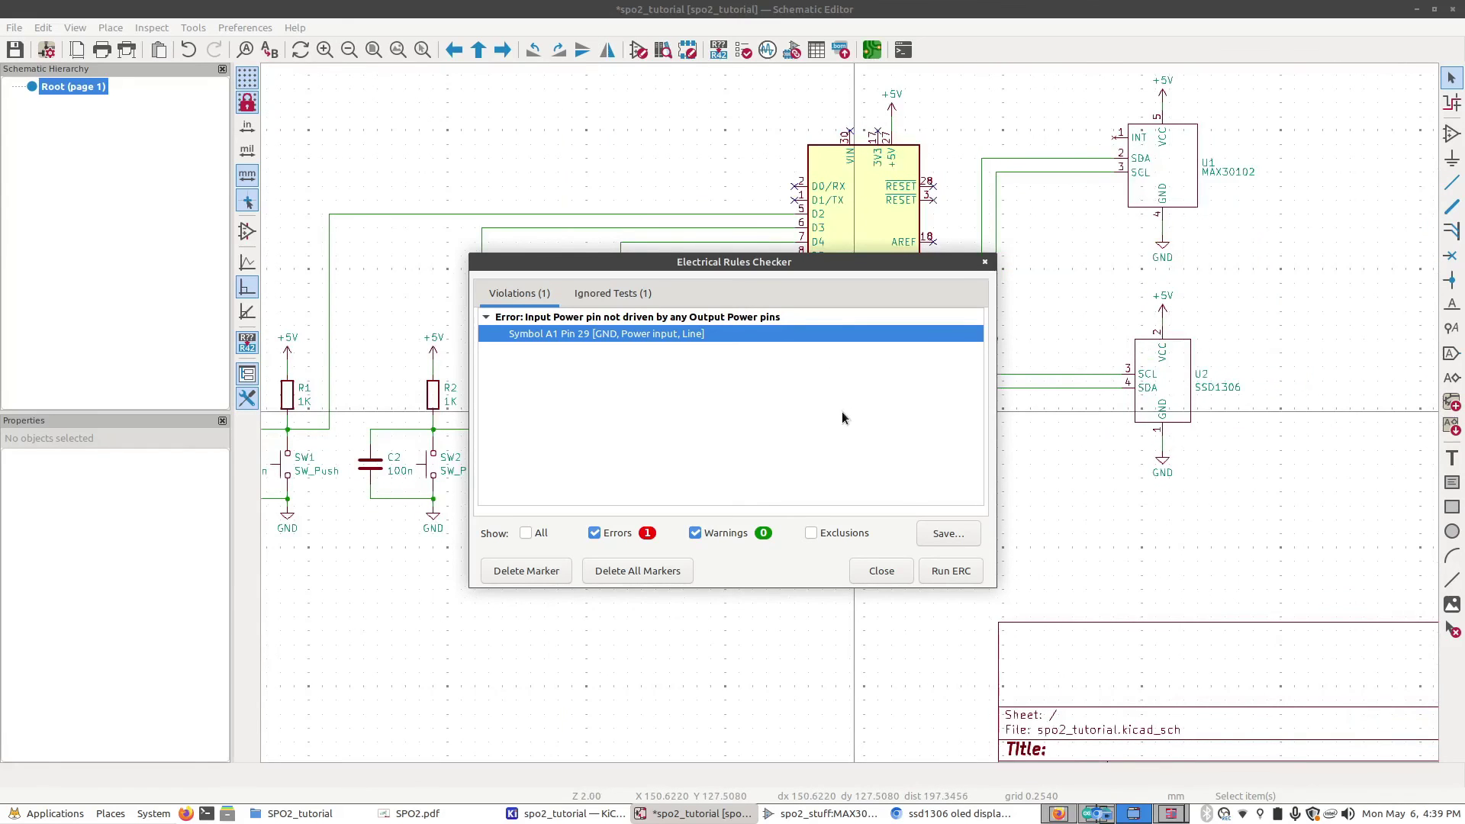
drag(614, 262, 210, 241)
scroll(857, 409, up, 6)
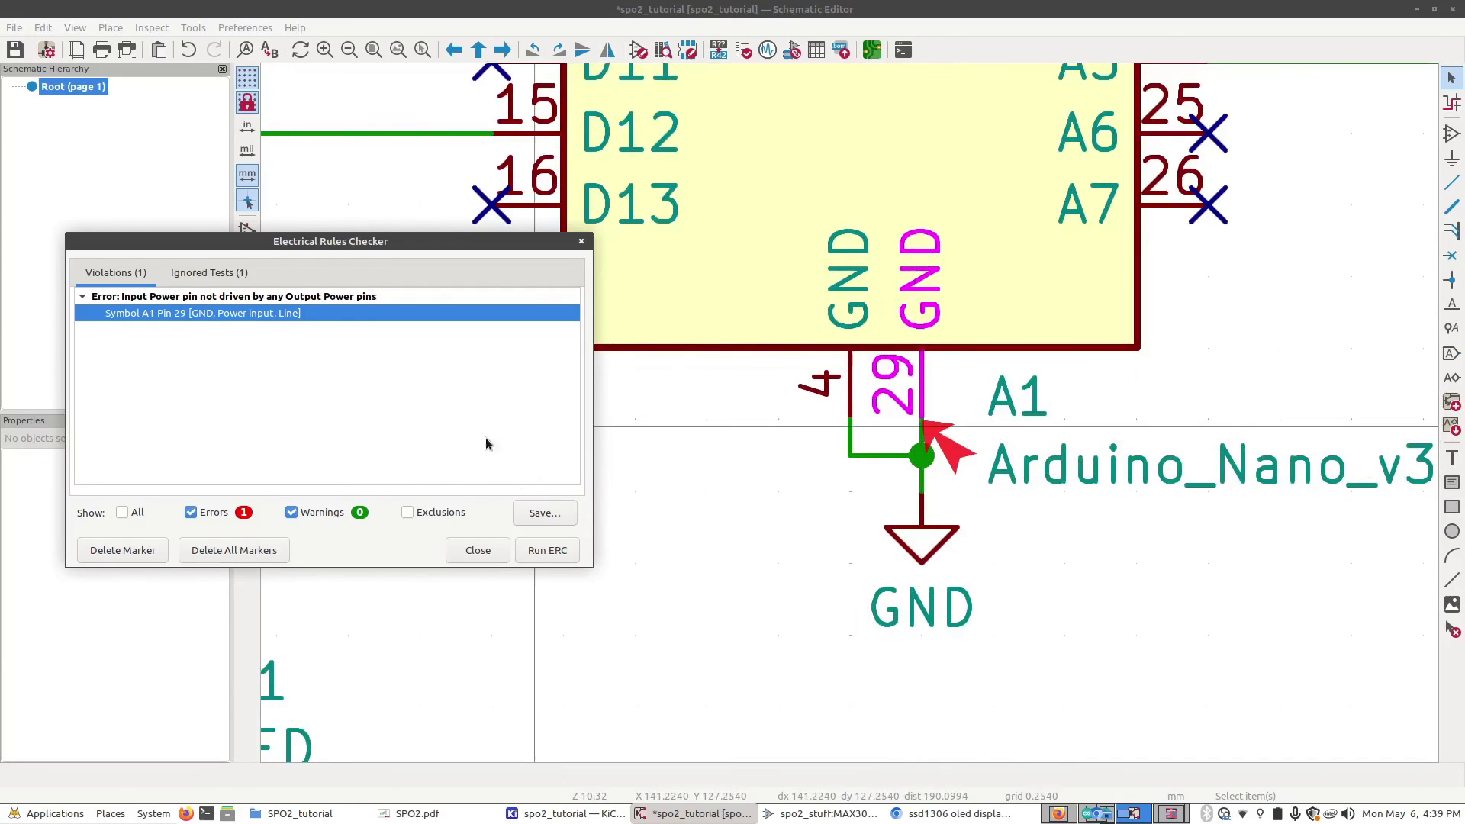
click(475, 548)
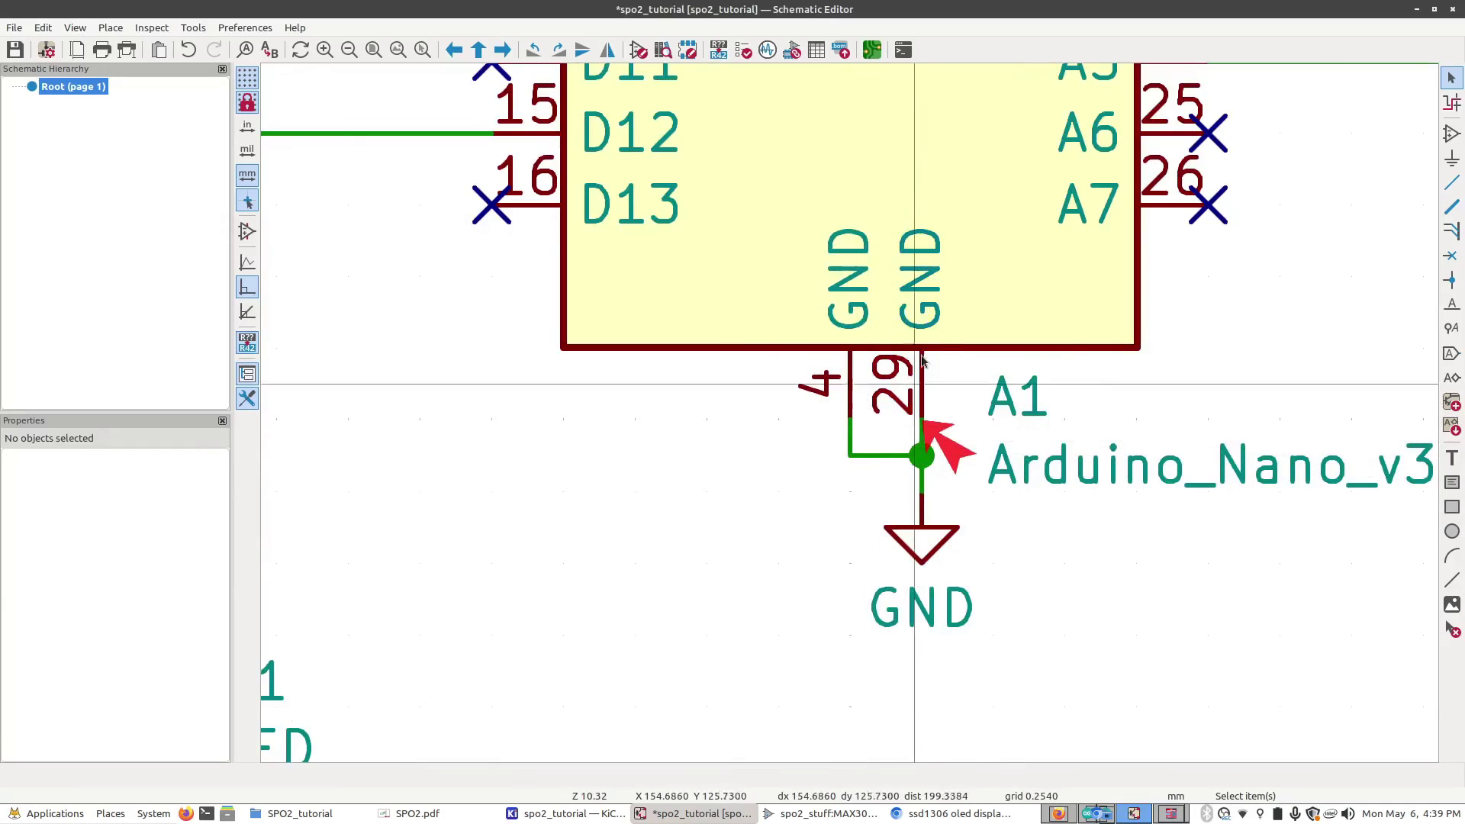
click(929, 542)
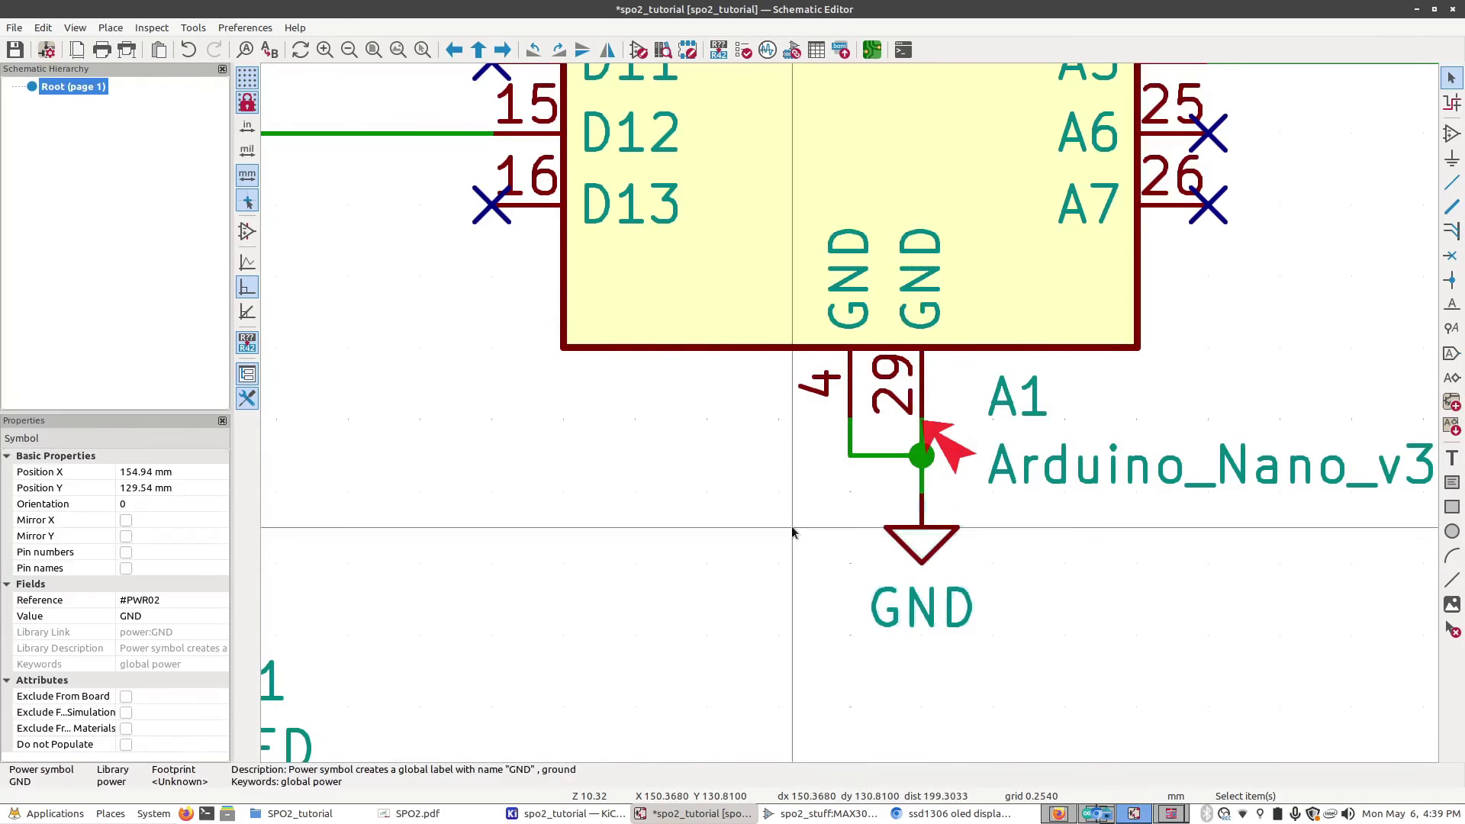
click(894, 475)
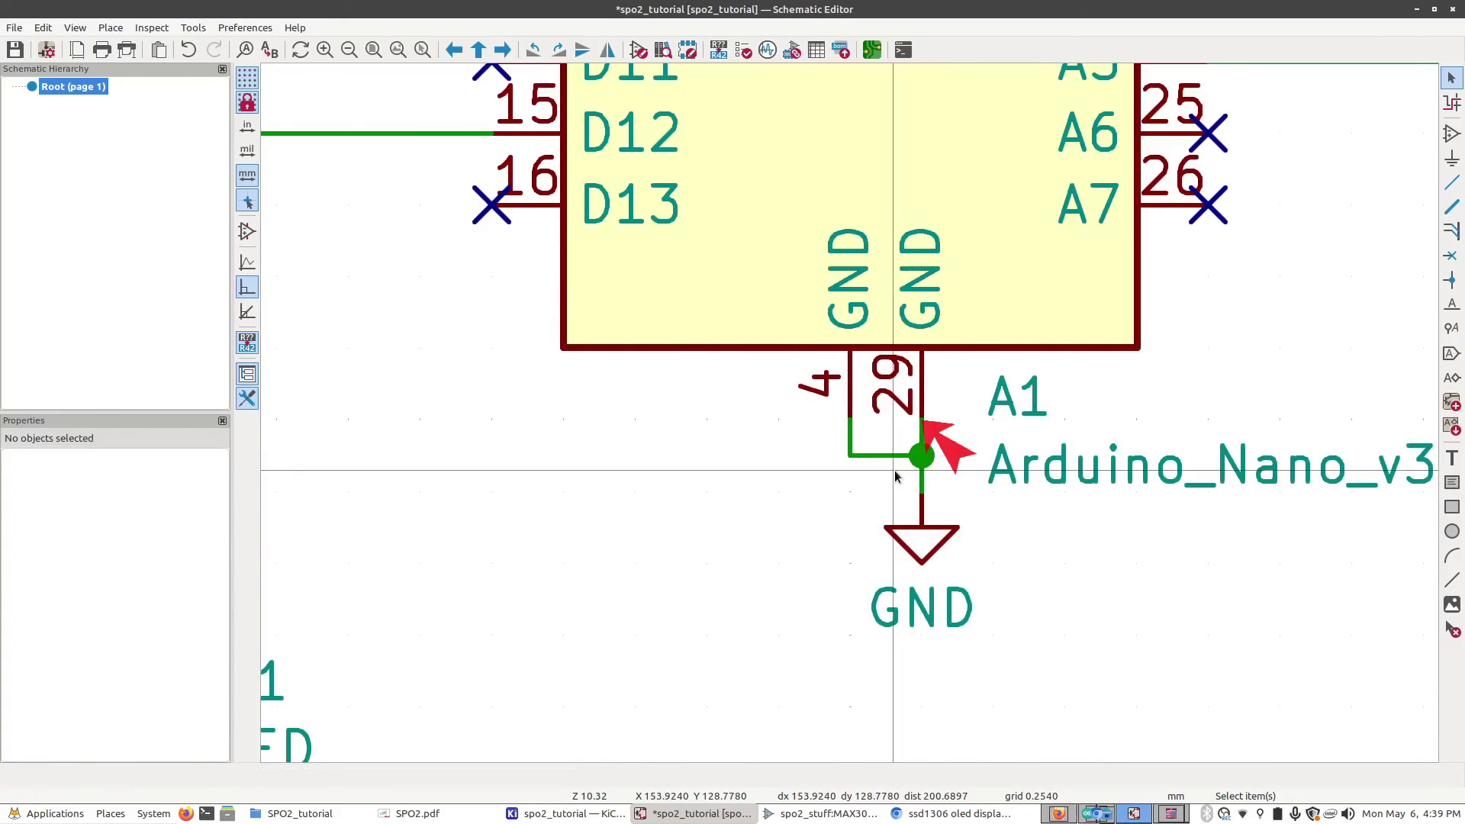
Step: Fit the whole spo2_tutorial schematic in view and save it
key(ctrl+Home)
key(ctrl+s)
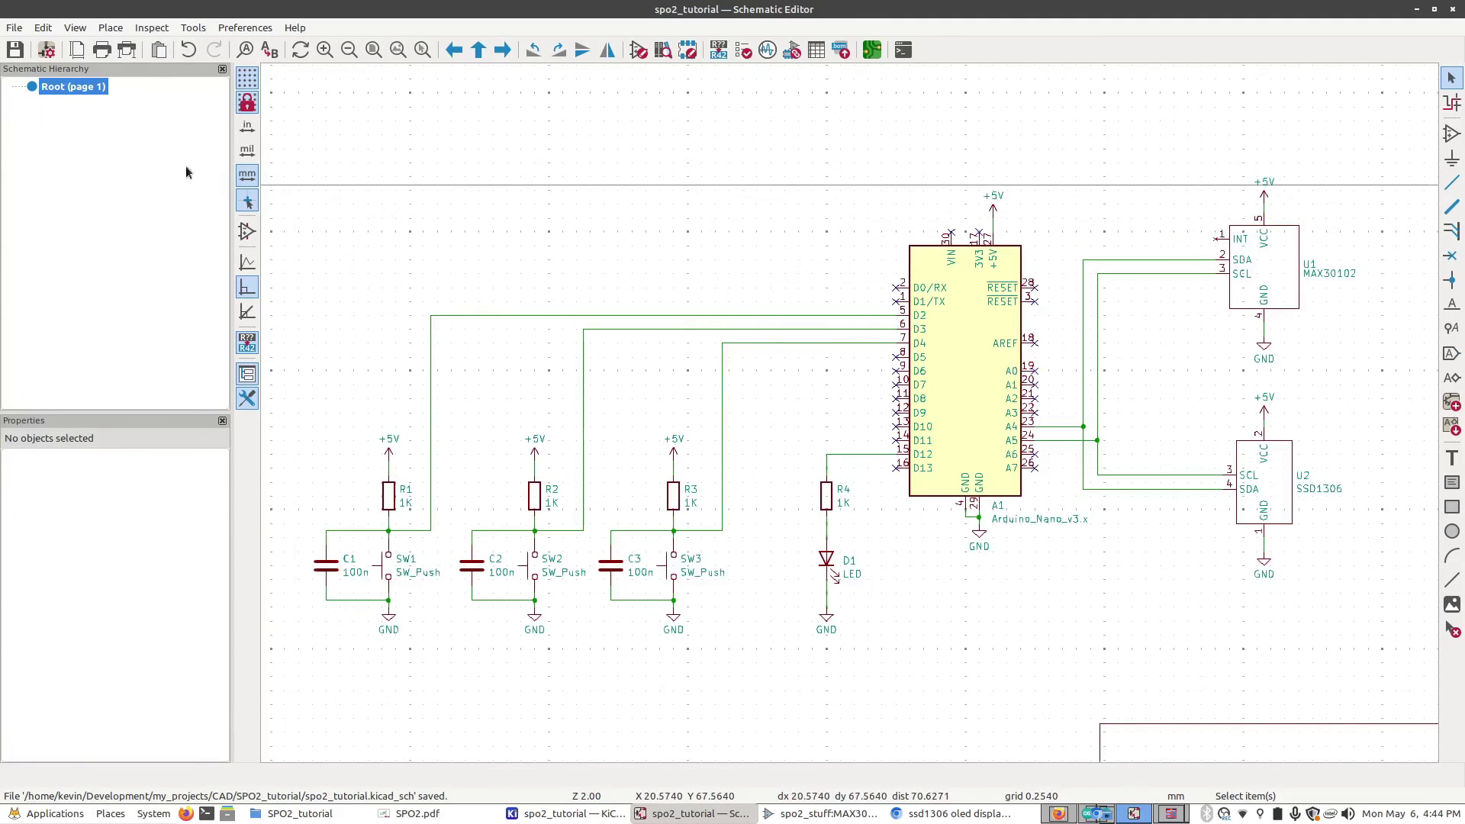